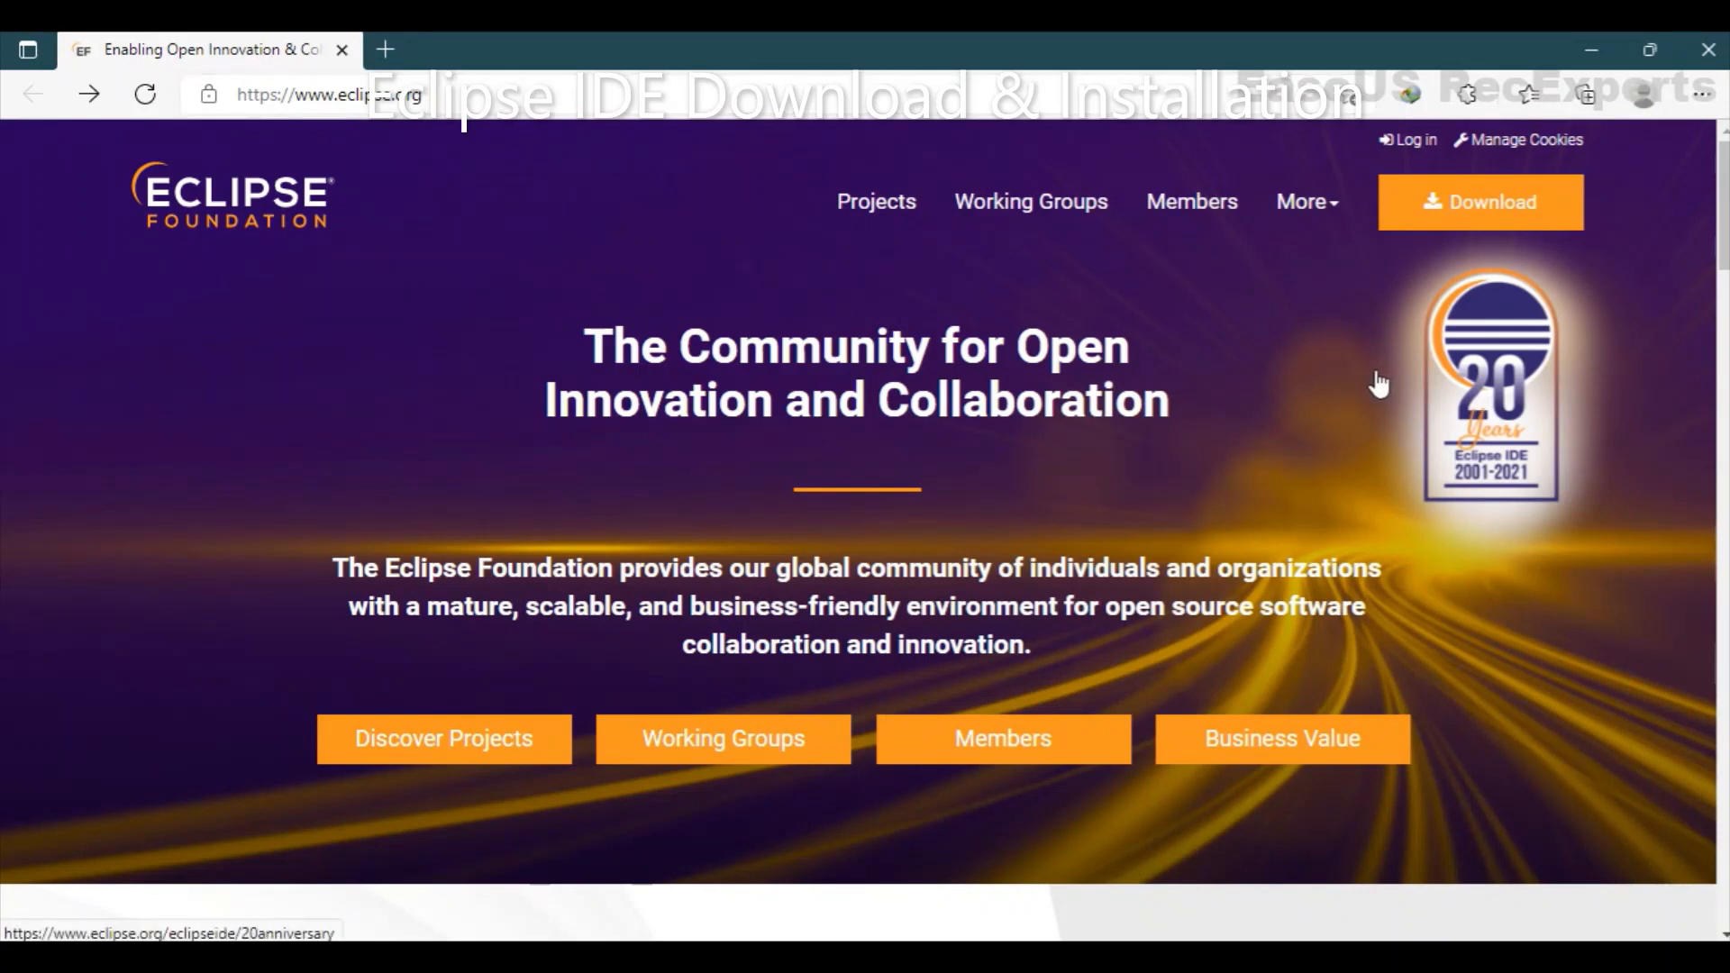
# Step: Open the Eclipse IDE download page from the Eclipse Foundation site and go to the Eclipse IDE Tools section
pyautogui.click(1341, 213)
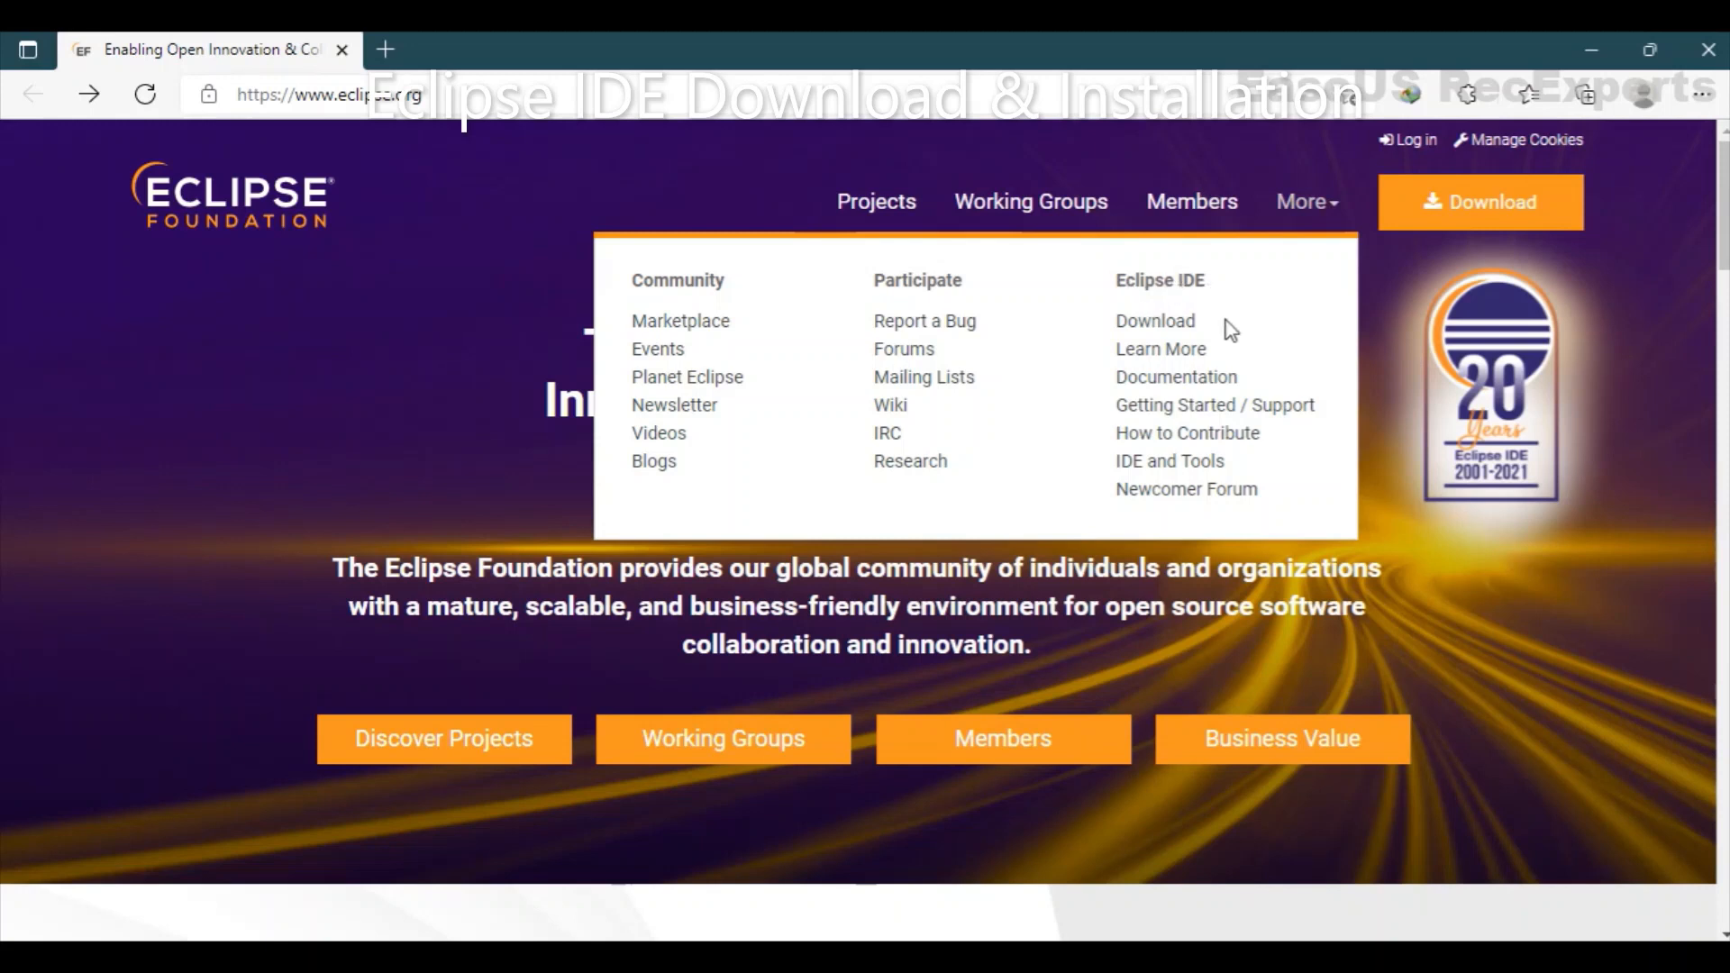
pyautogui.click(1159, 323)
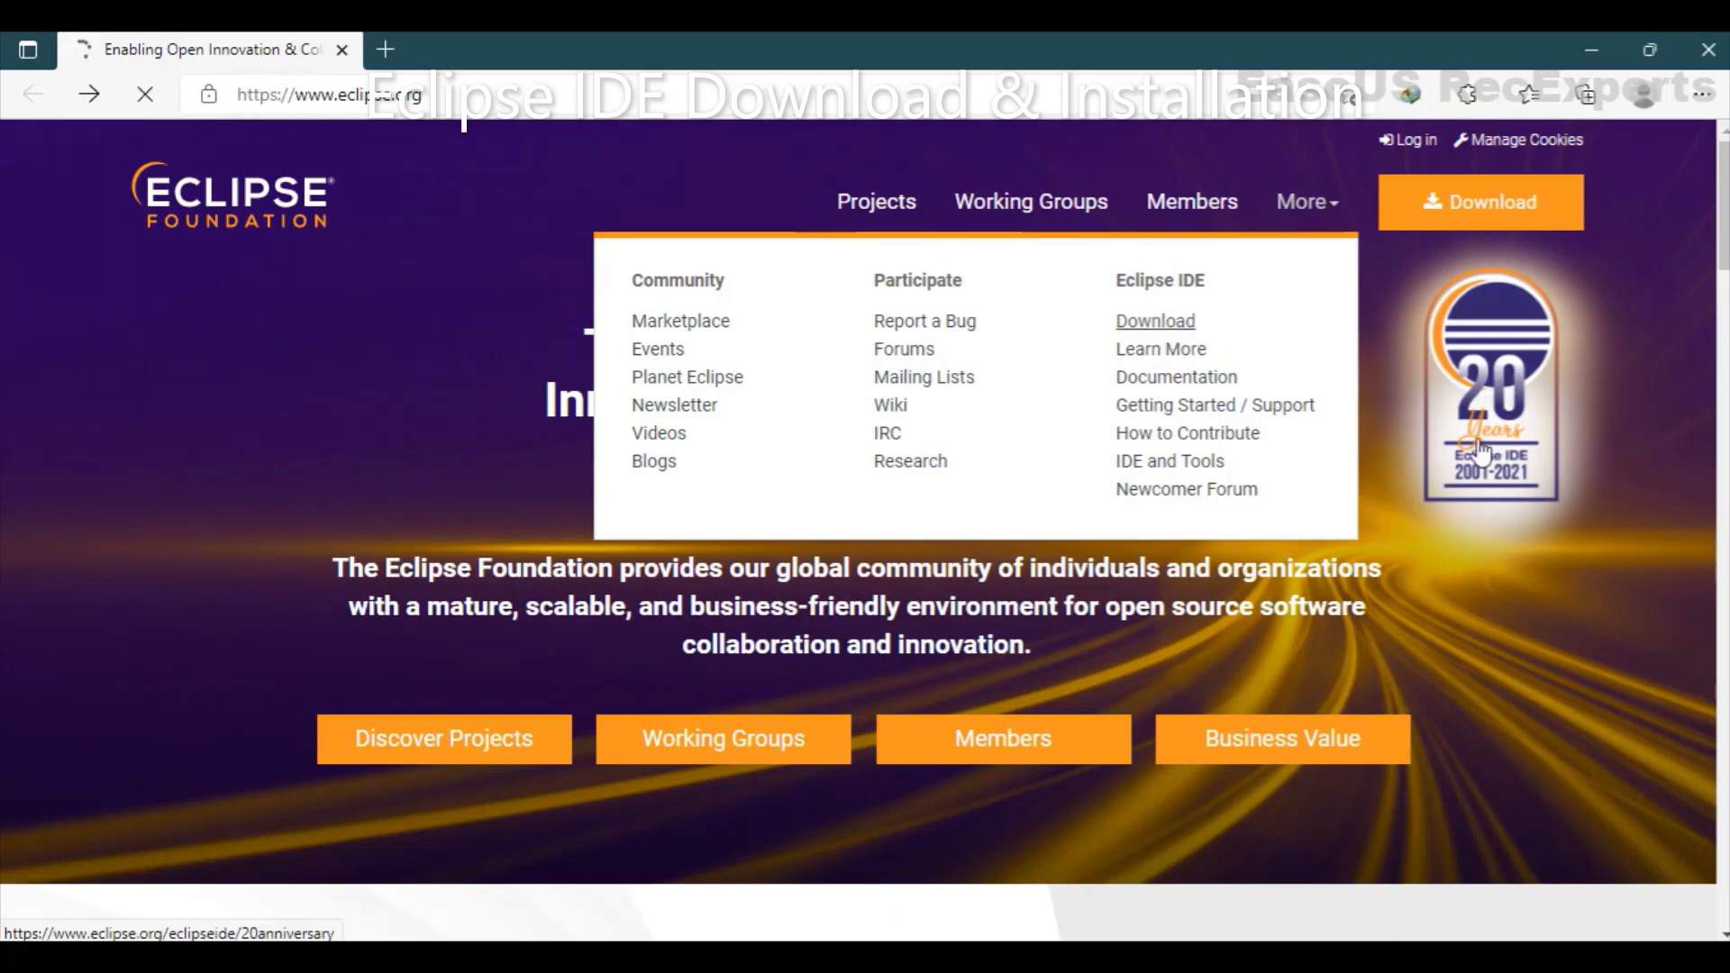
pyautogui.scroll(-2, 898, 516)
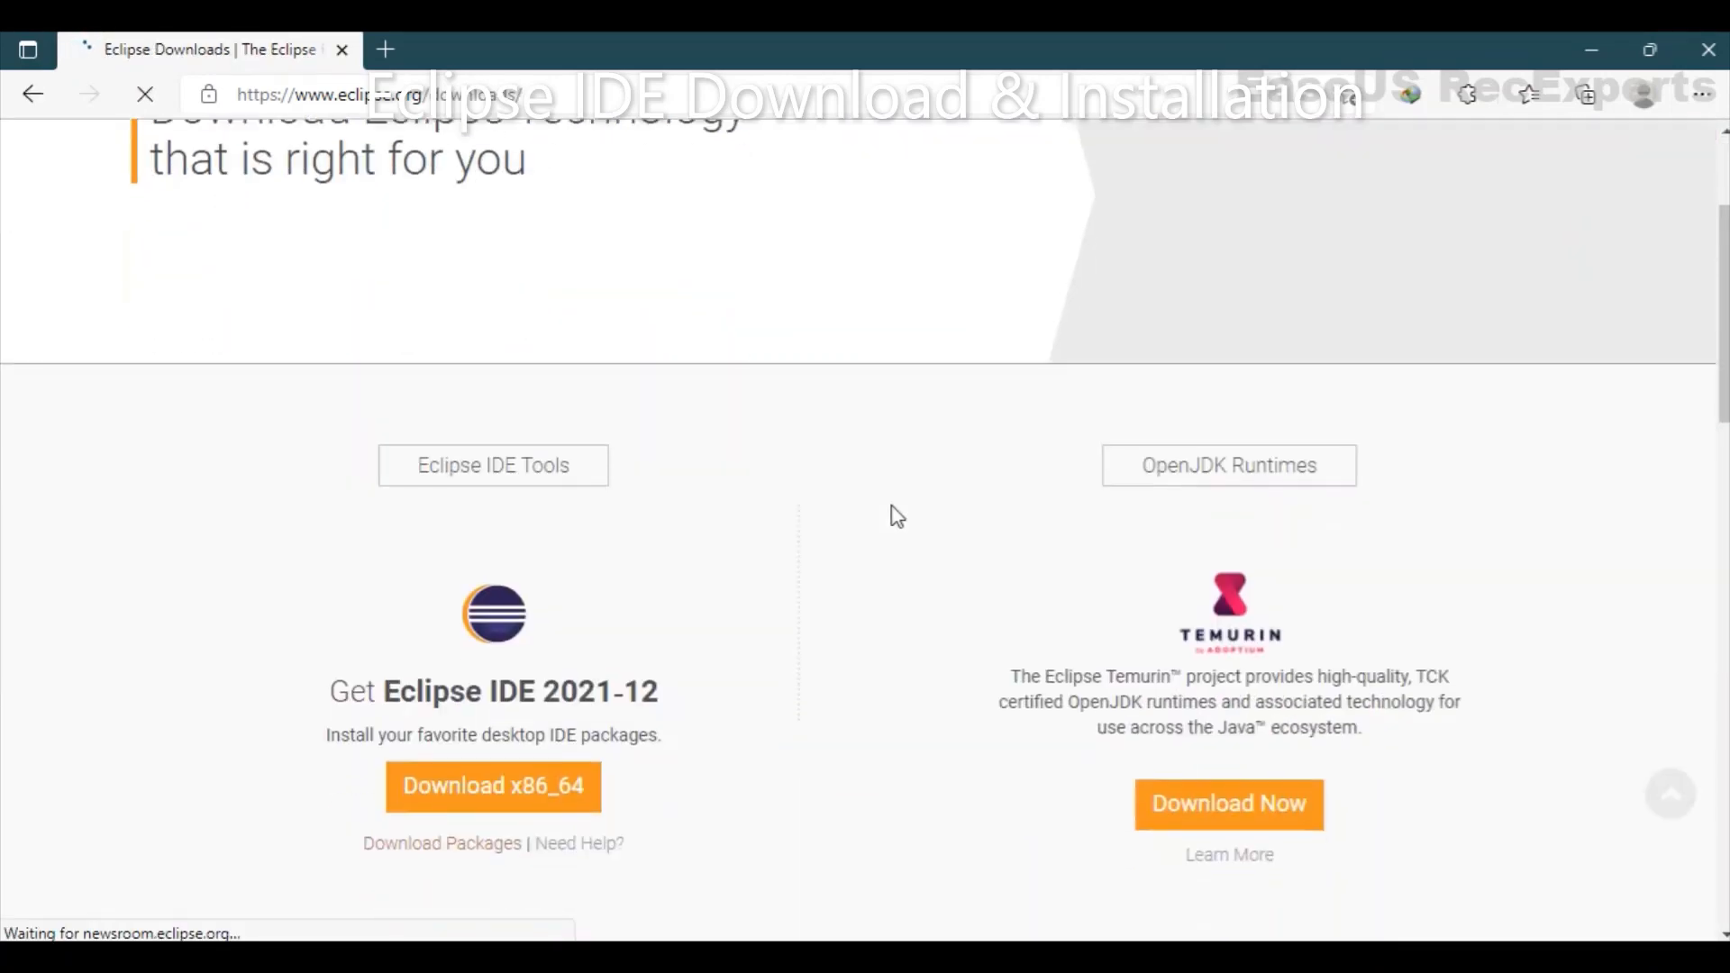
pyautogui.scroll(-1, 898, 517)
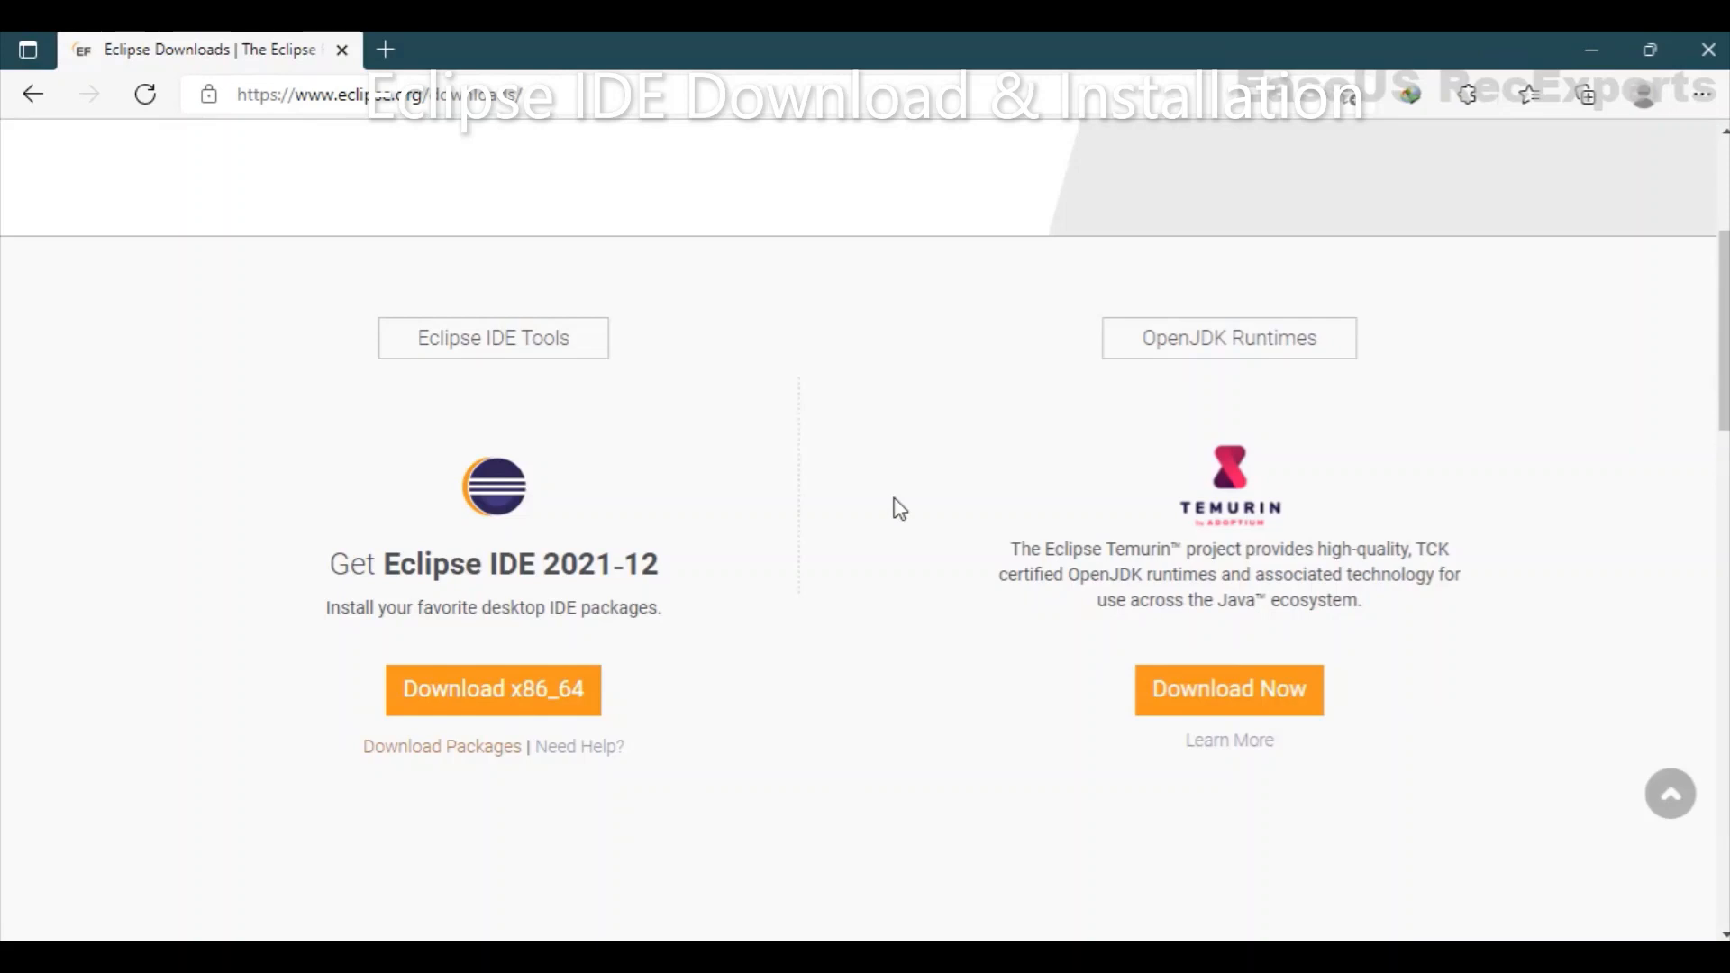
pyautogui.scroll(-1, 402, 437)
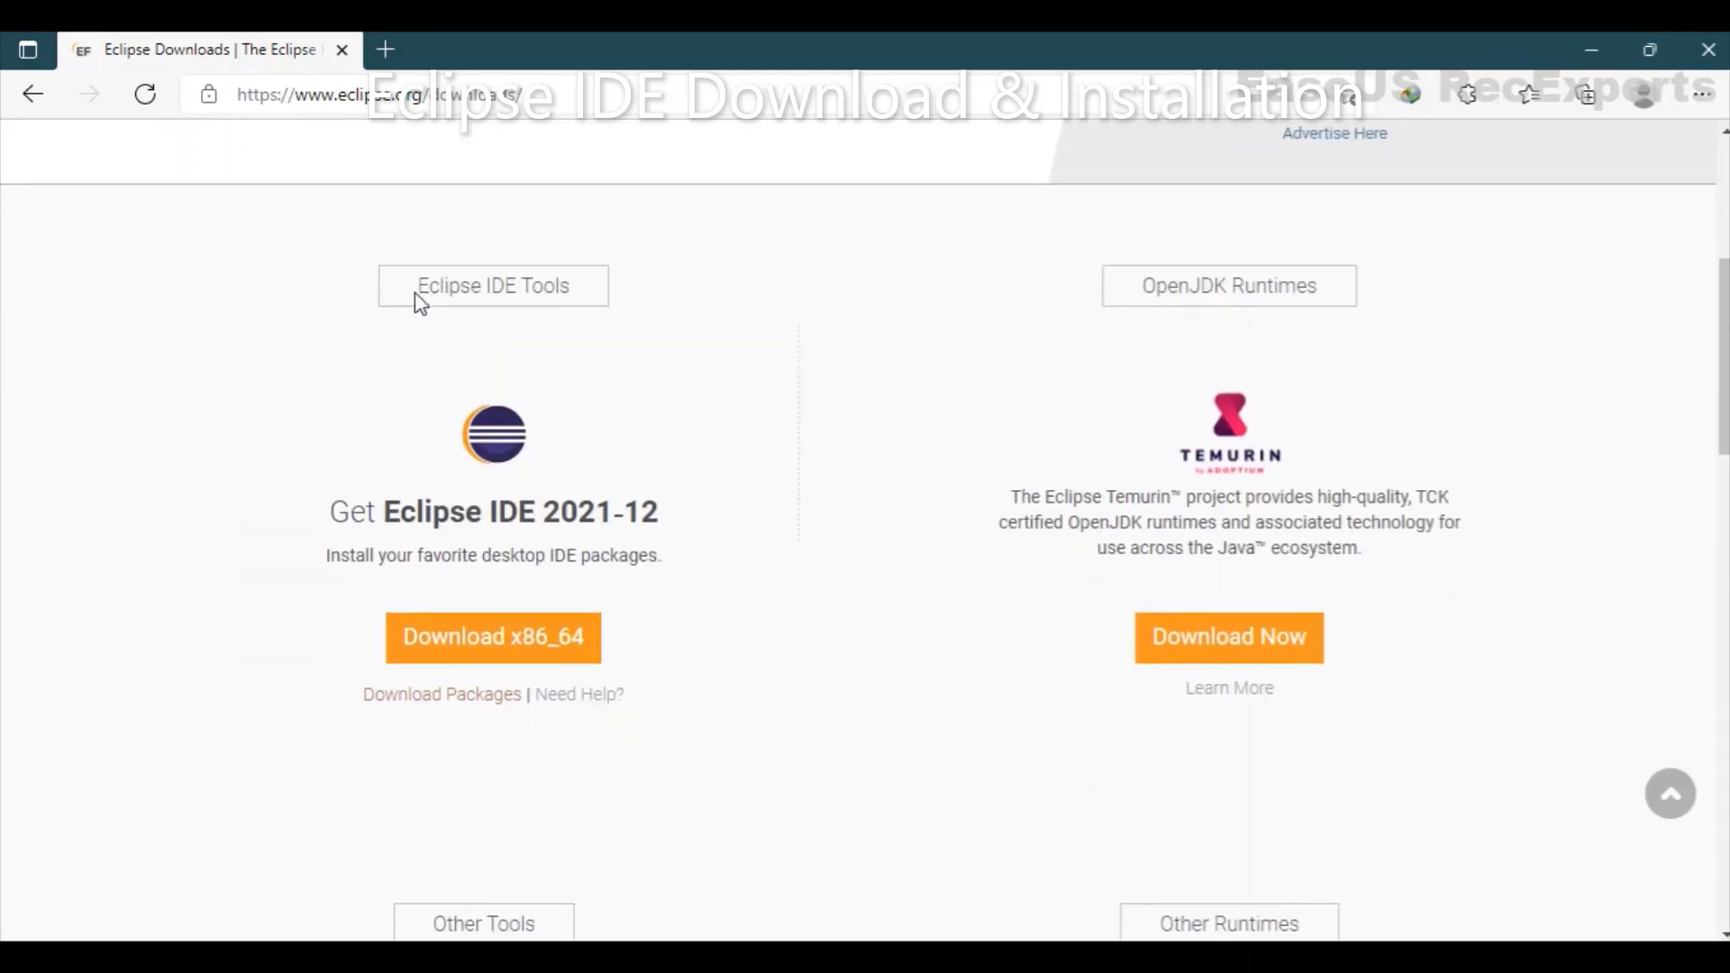
# Step: Open the Download Packages page for Eclipse IDE 2021-12 from the Eclipse IDE Tools section
pyautogui.moveTo(420, 303); pyautogui.dragTo(587, 301)
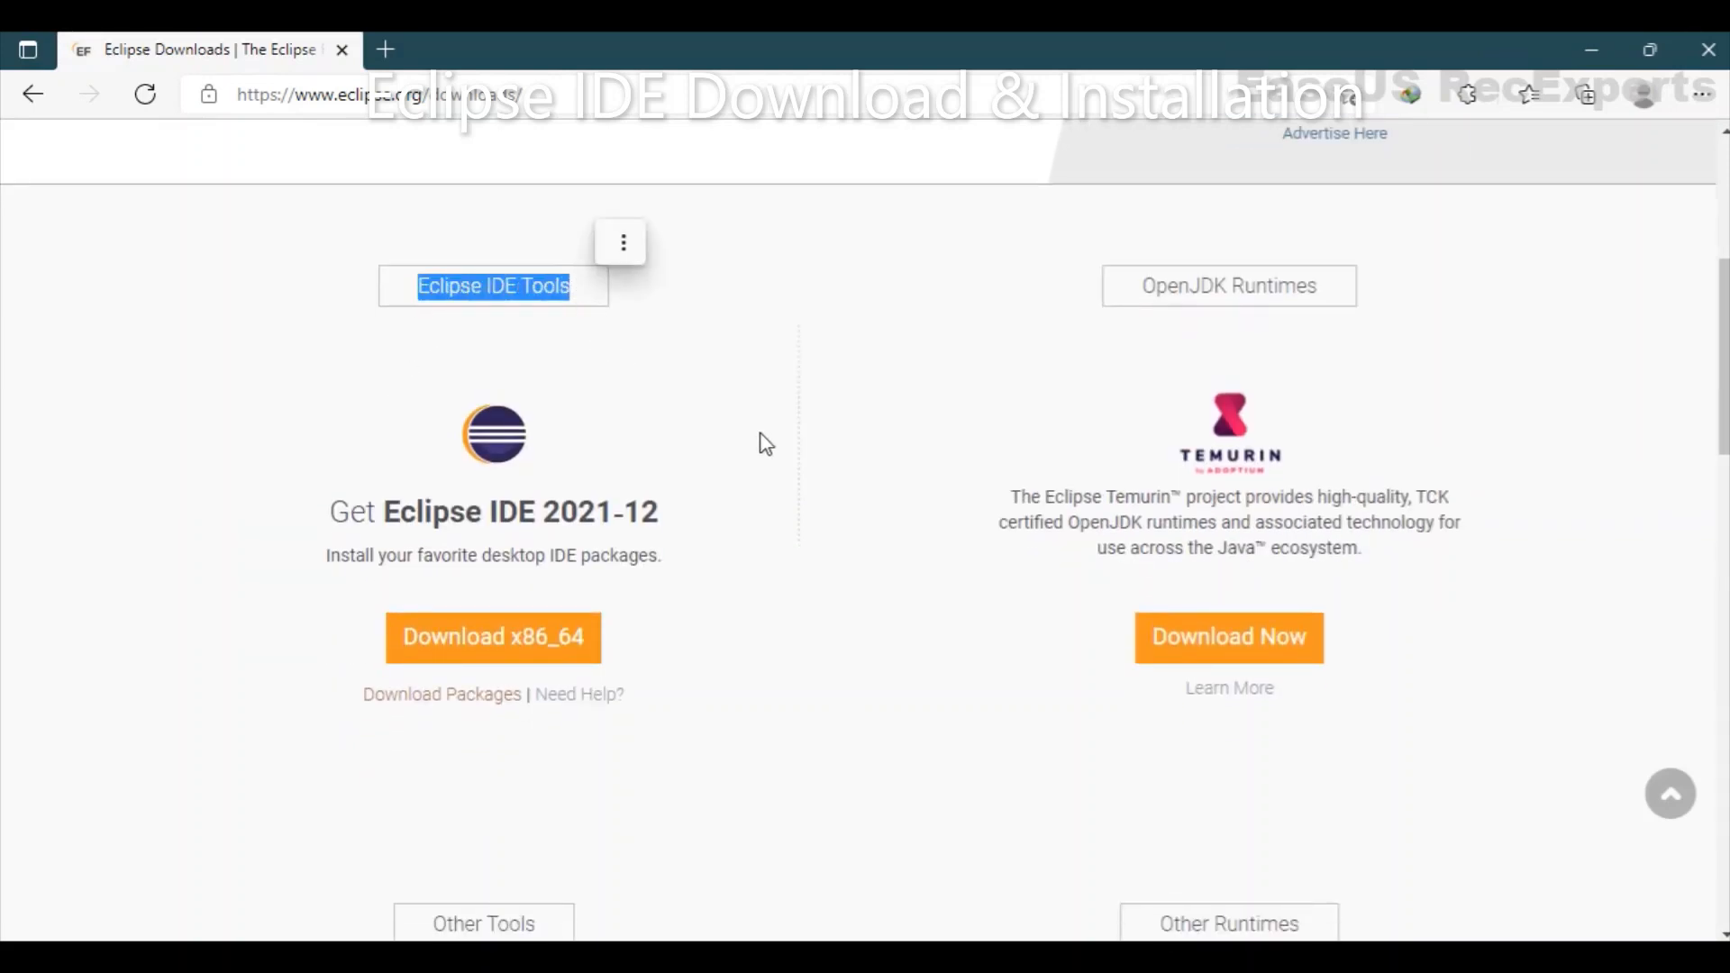
pyautogui.click(873, 439)
pyautogui.scroll(-2, 873, 439)
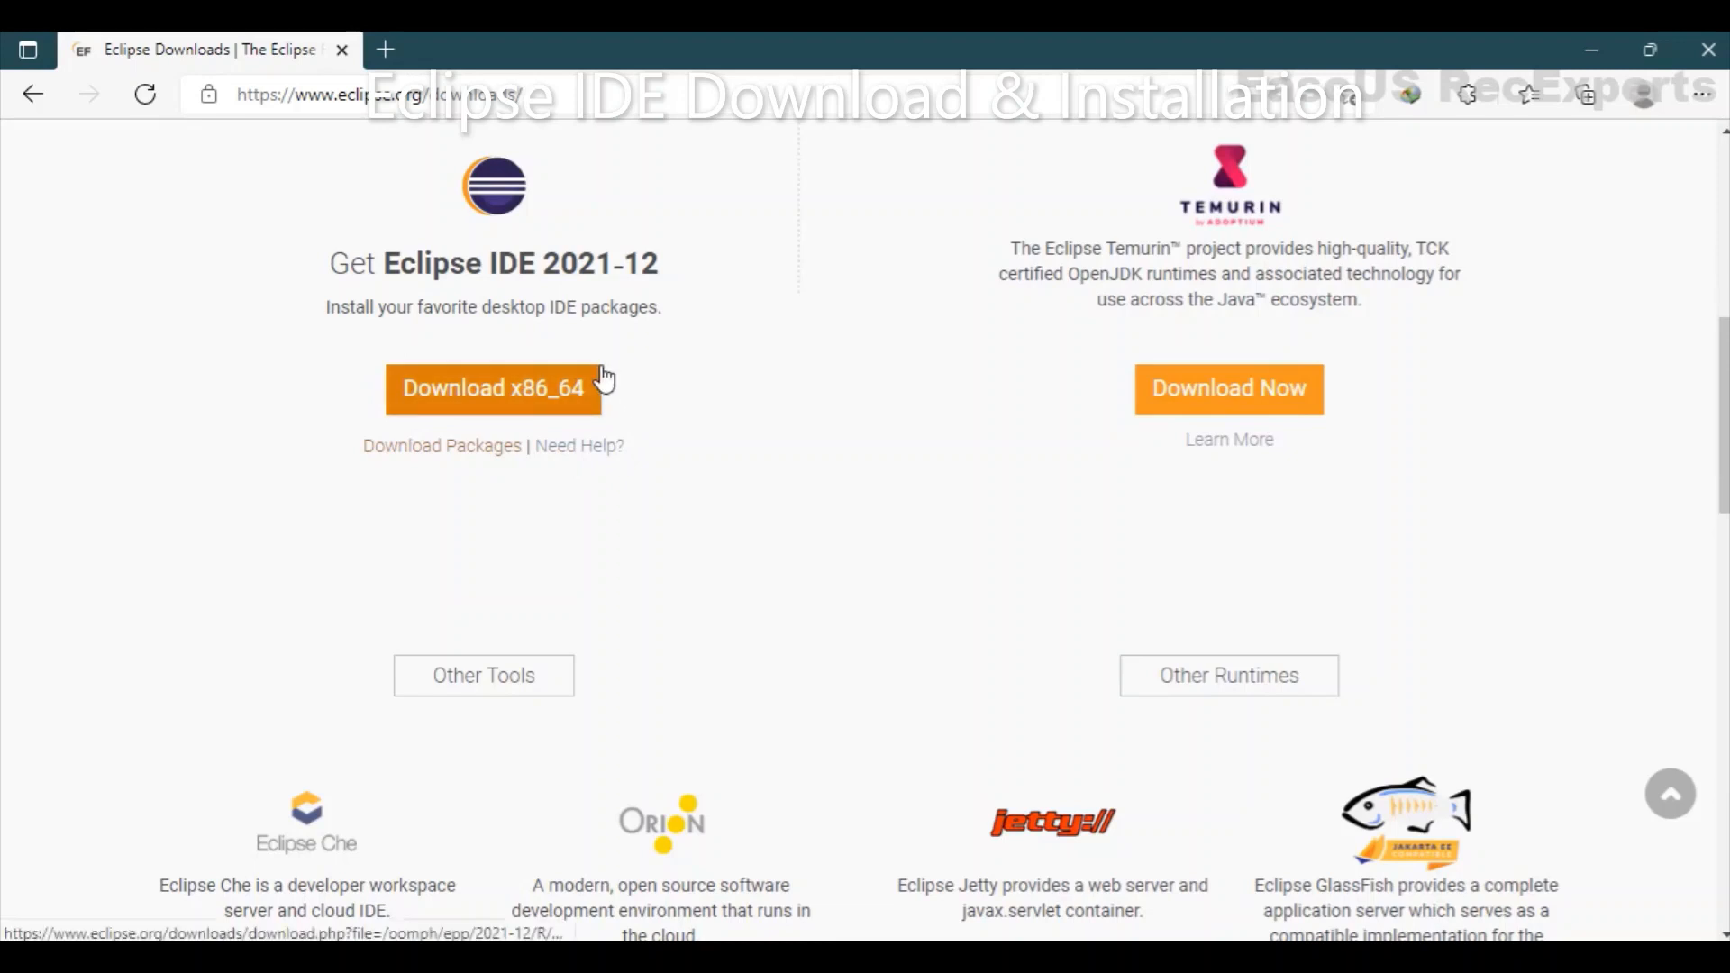
pyautogui.click(483, 395)
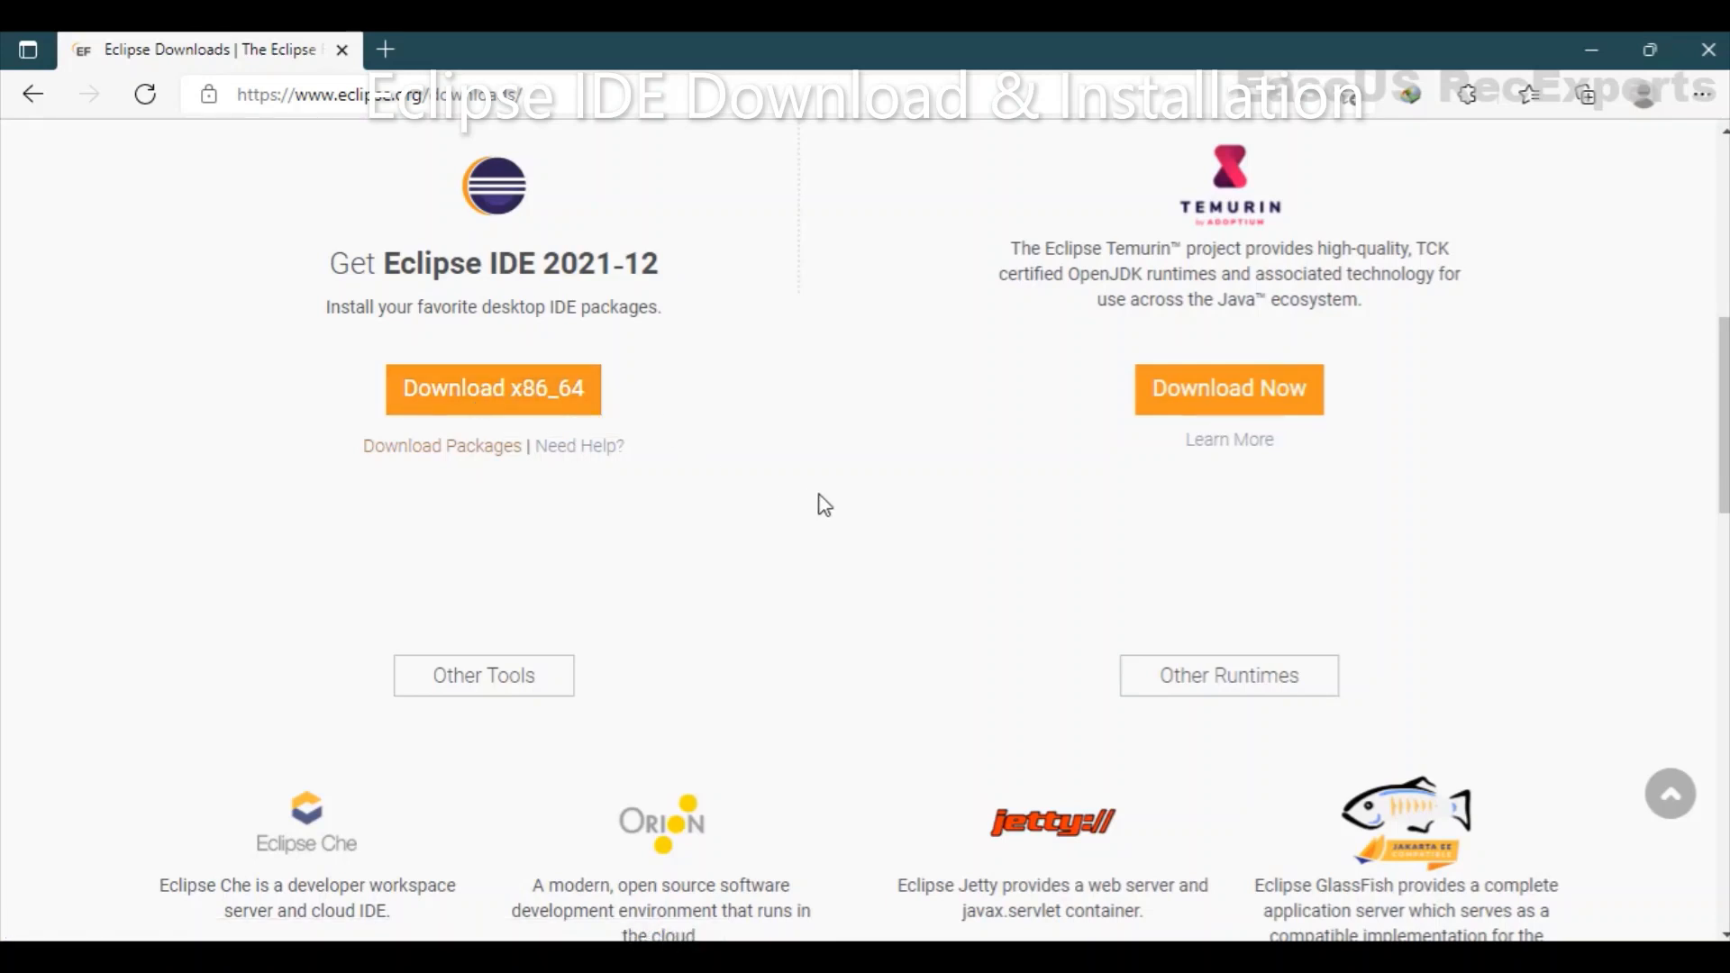
pyautogui.scroll(-1, 820, 499)
pyautogui.scroll(1, 458, 399)
pyautogui.click(433, 451)
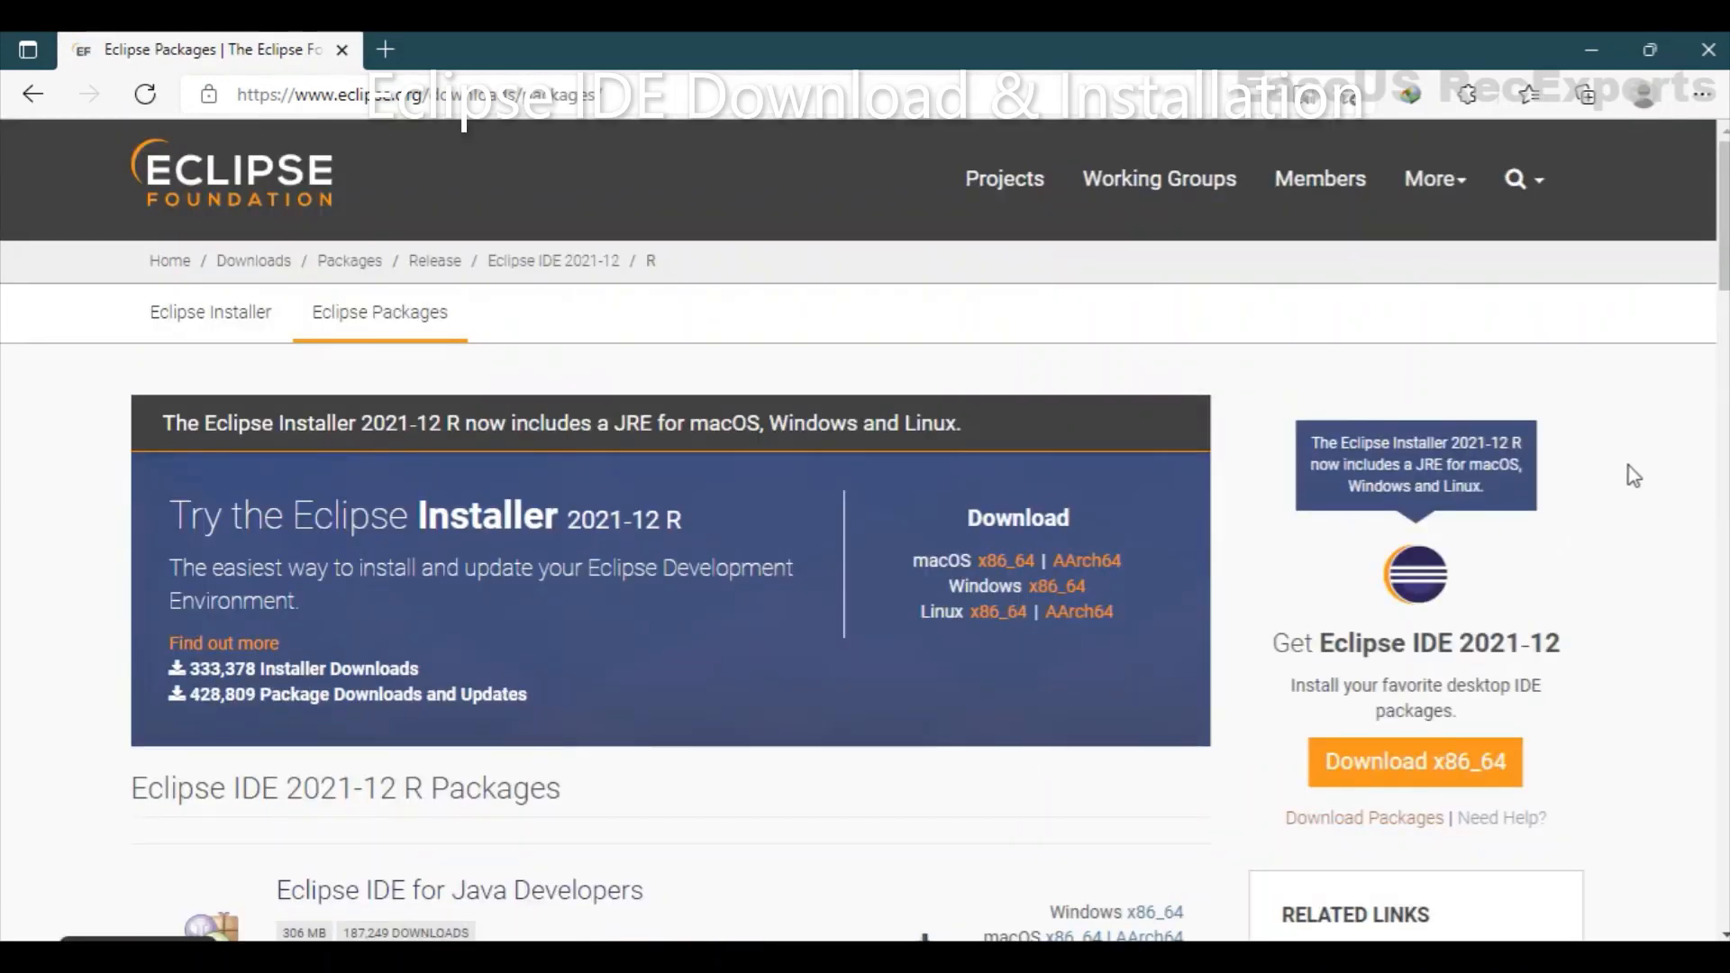
# Step: Review the Eclipse IDE 2021-12 R package list, comparing the Java, Enterprise Java and Web, C/C++ and PHP developer editions
pyautogui.scroll(-1, 1628, 466)
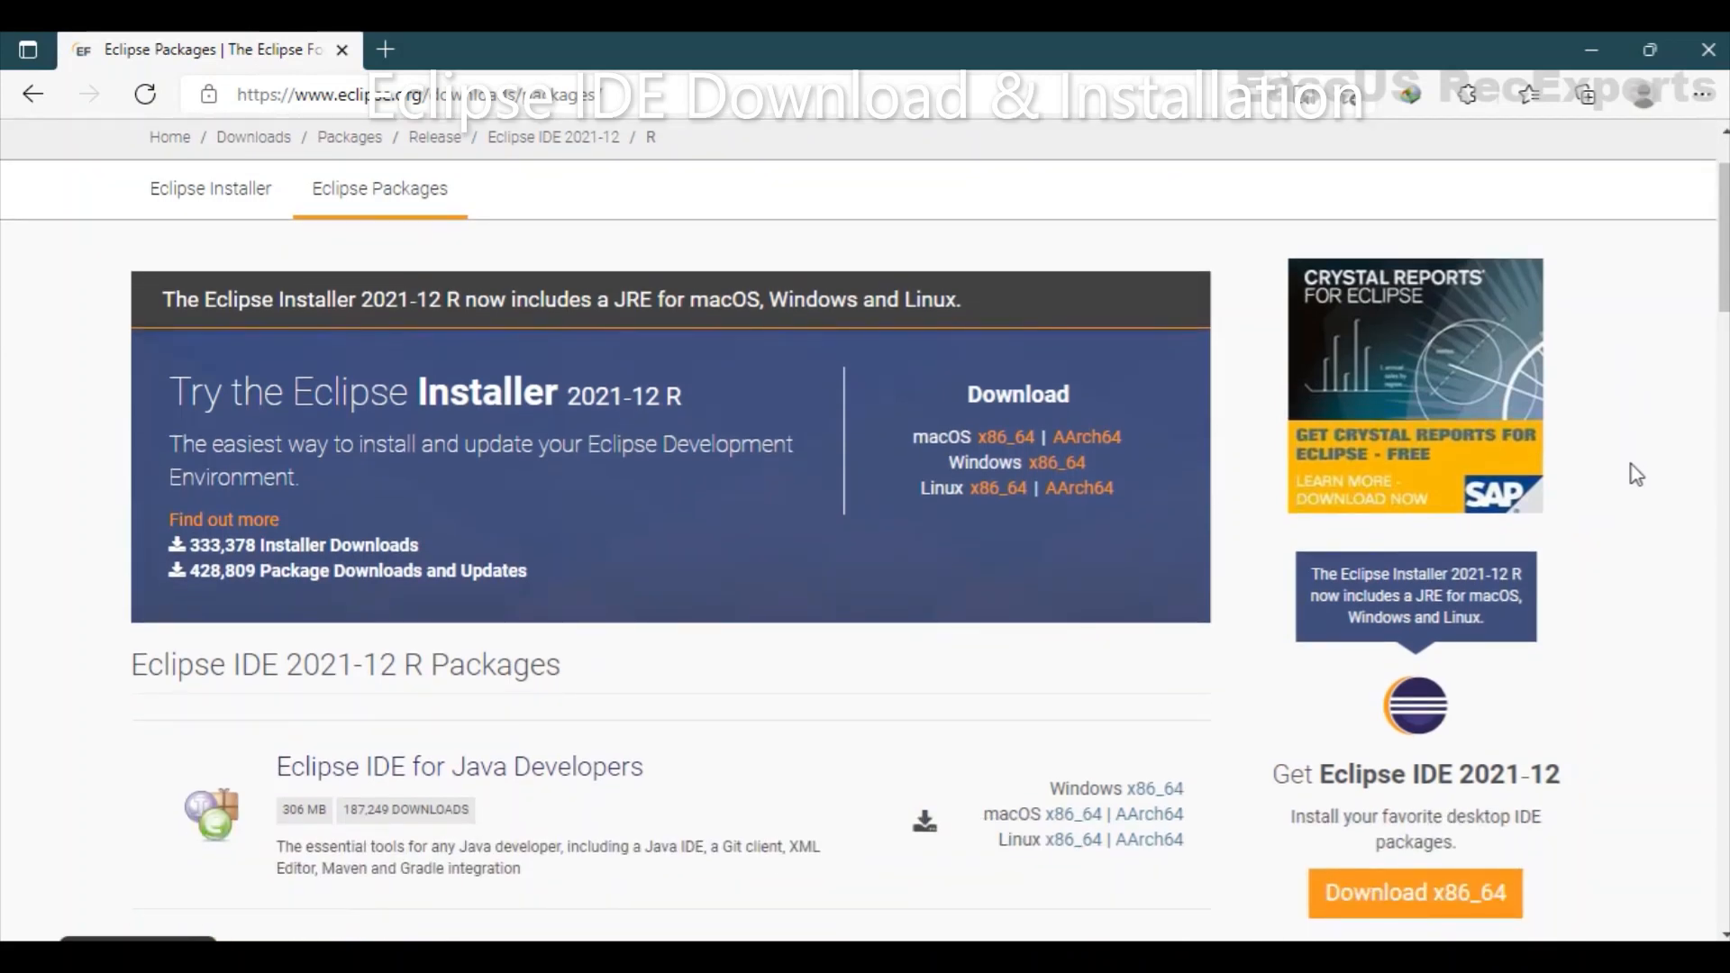
pyautogui.scroll(-1, 1633, 466)
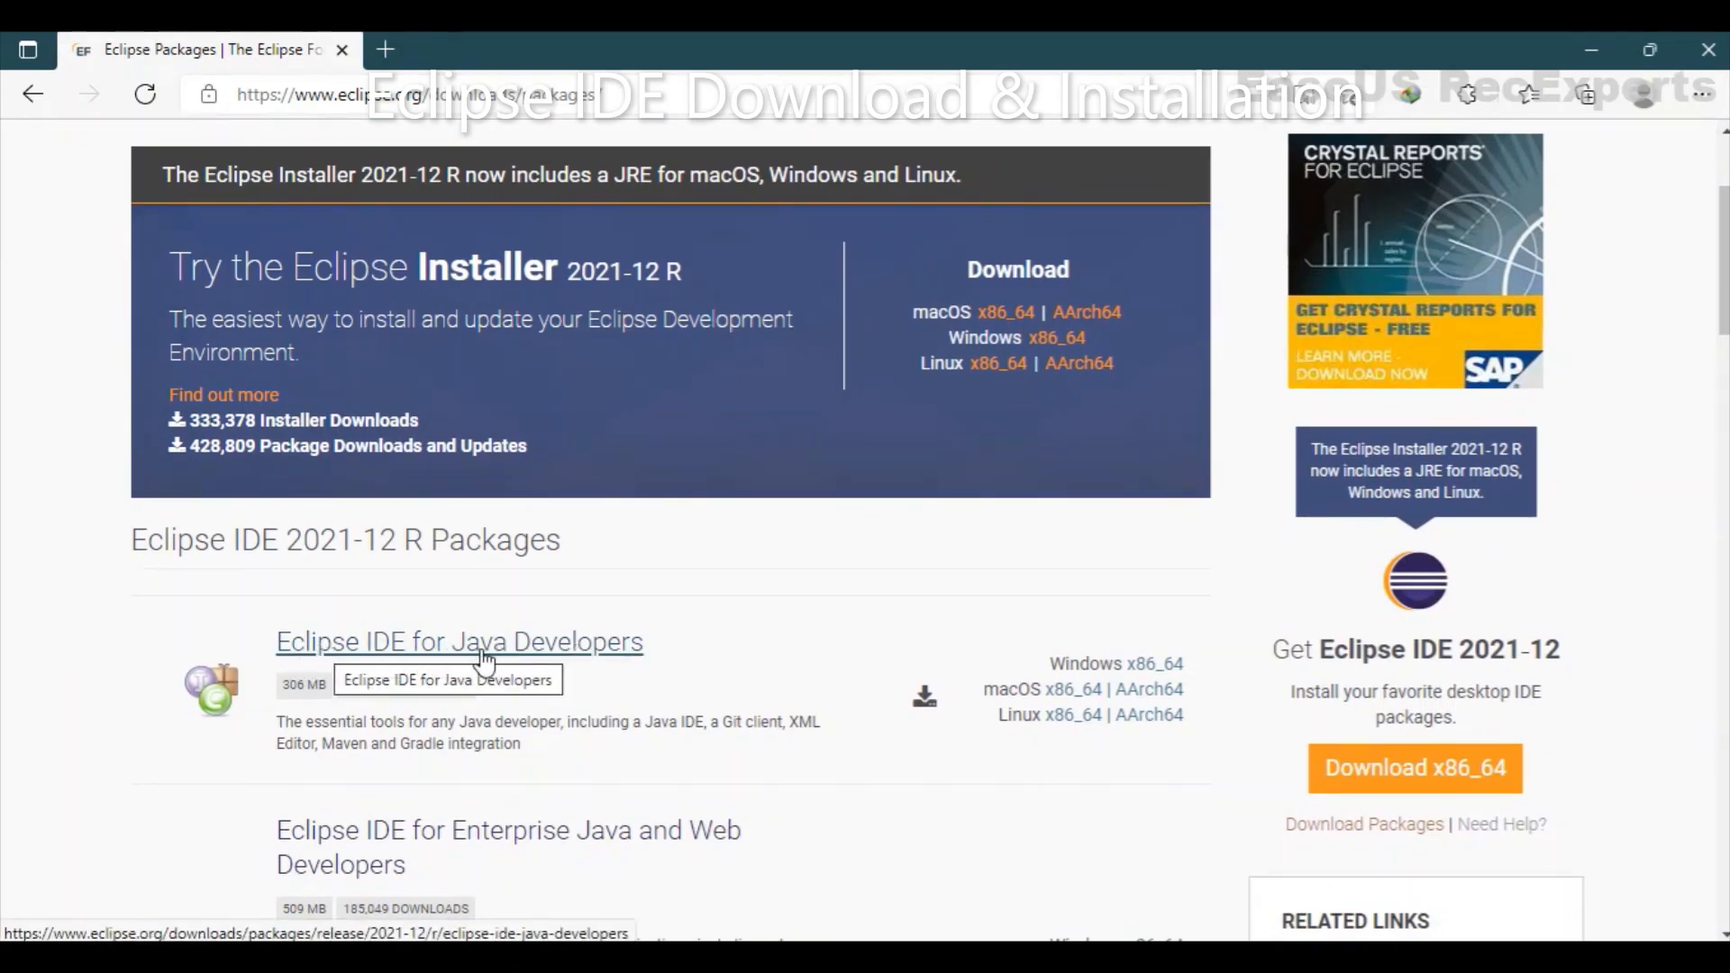
pyautogui.scroll(-1, 1681, 581)
pyautogui.scroll(-1, 1680, 577)
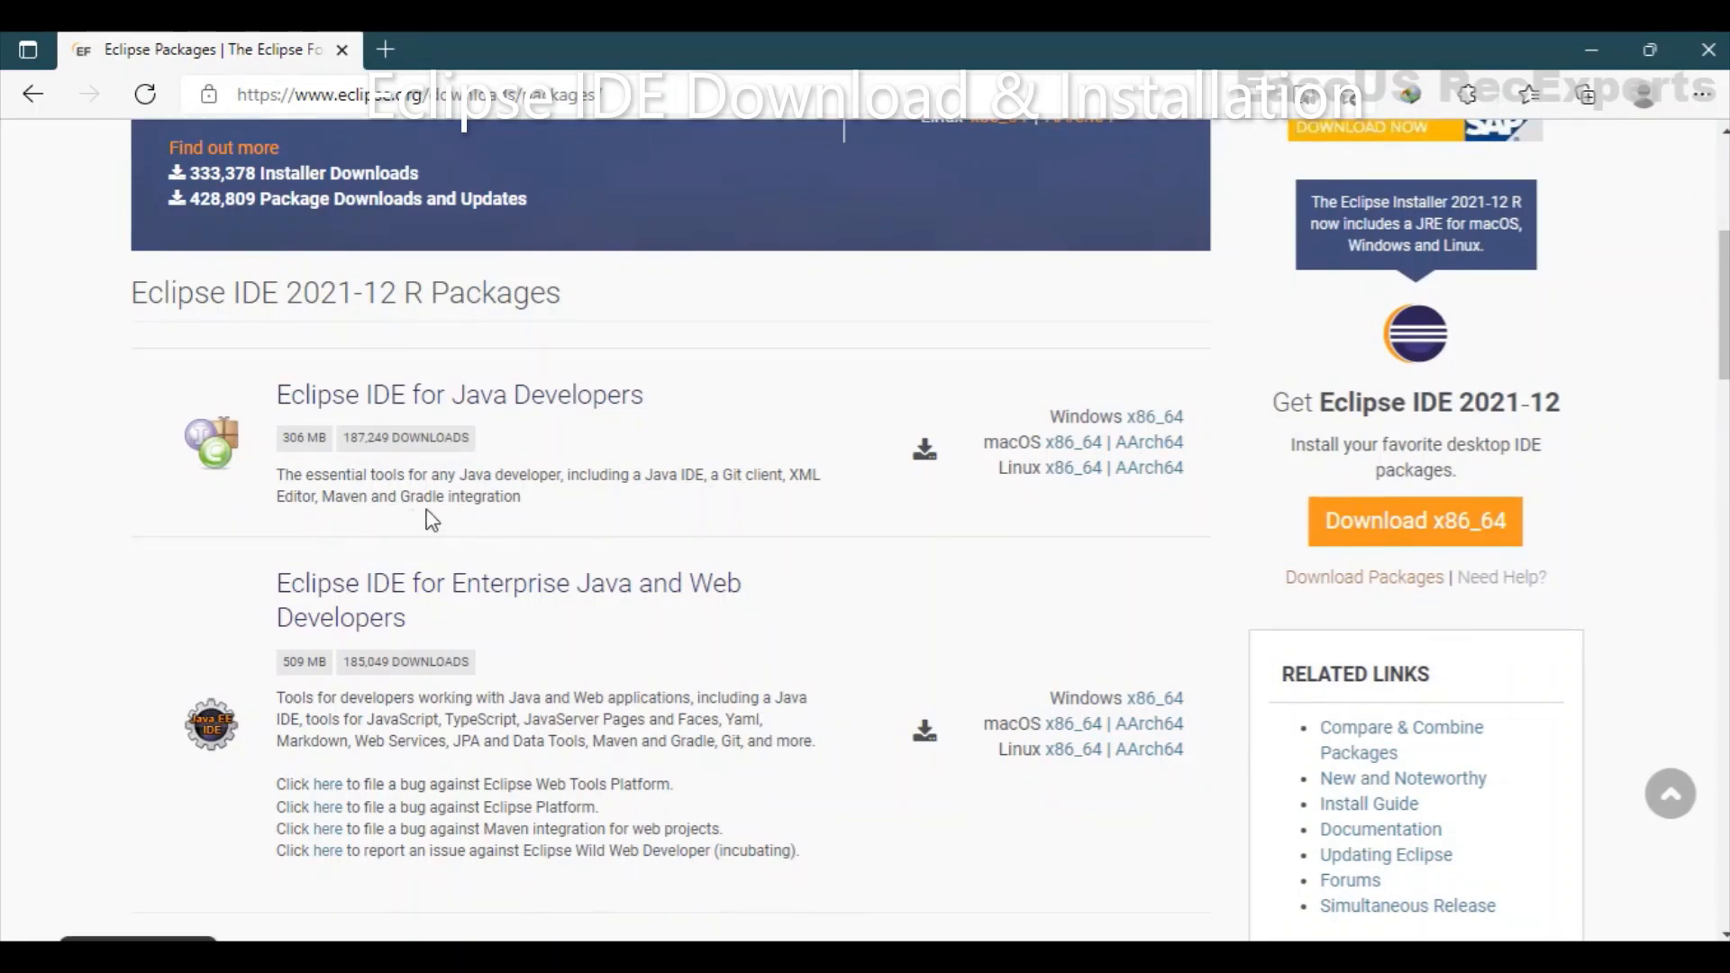
pyautogui.scroll(-2, 507, 514)
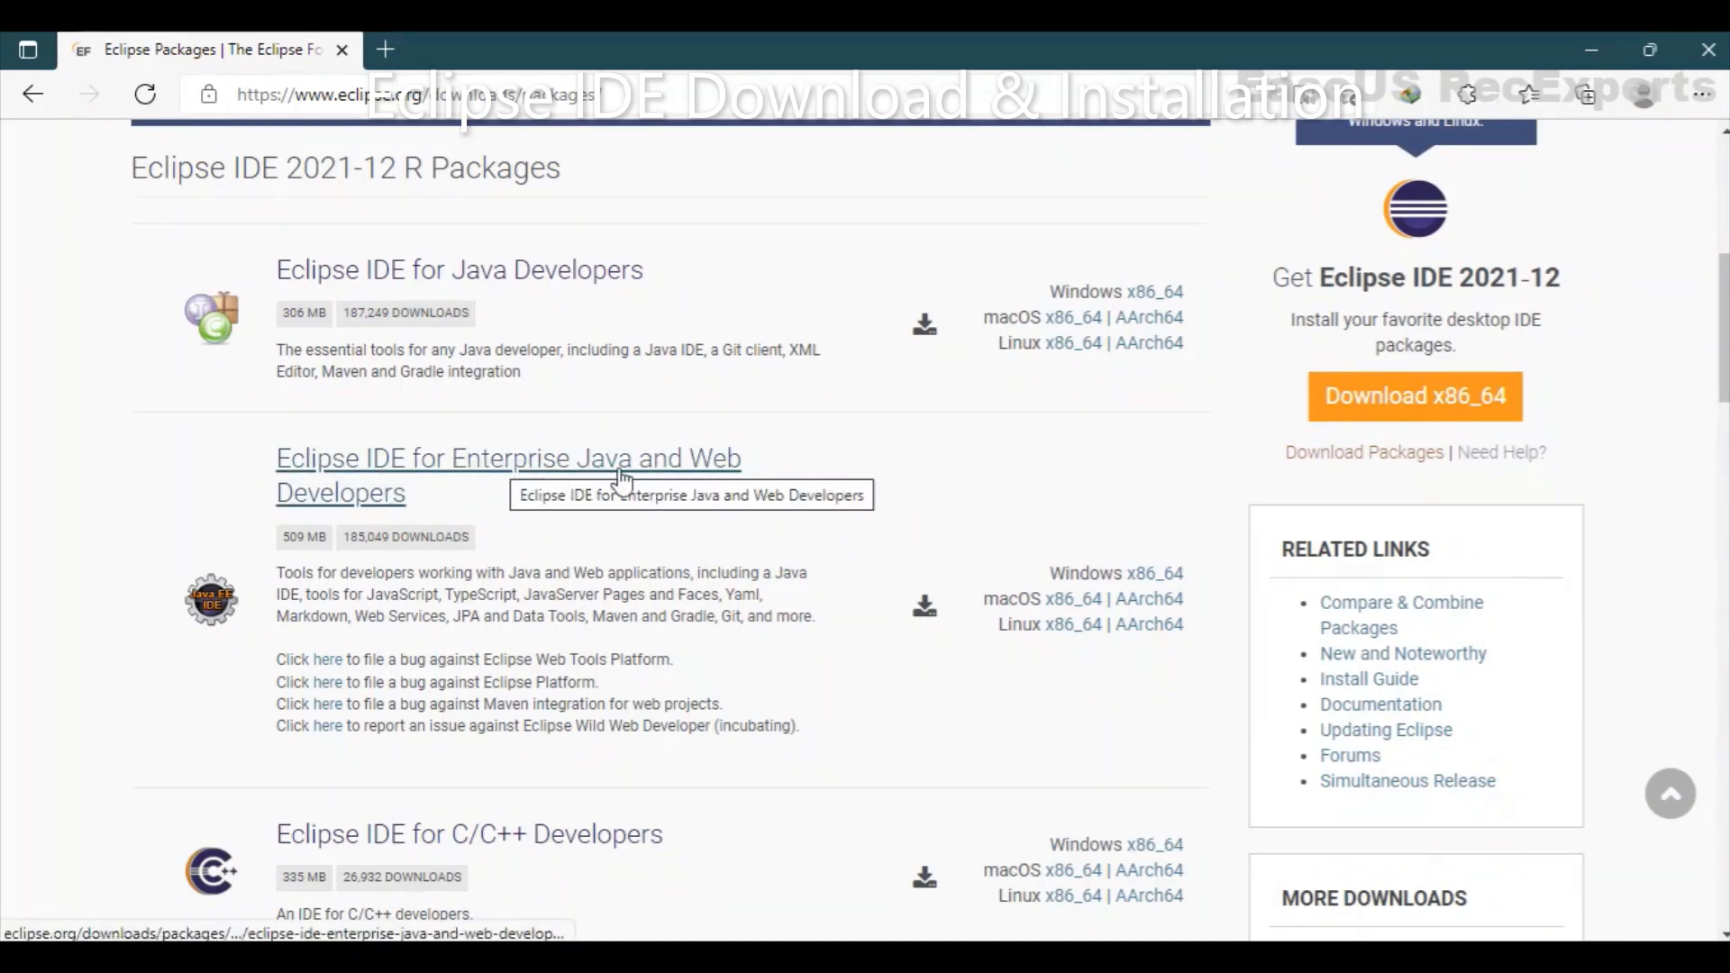
pyautogui.scroll(-1, 749, 611)
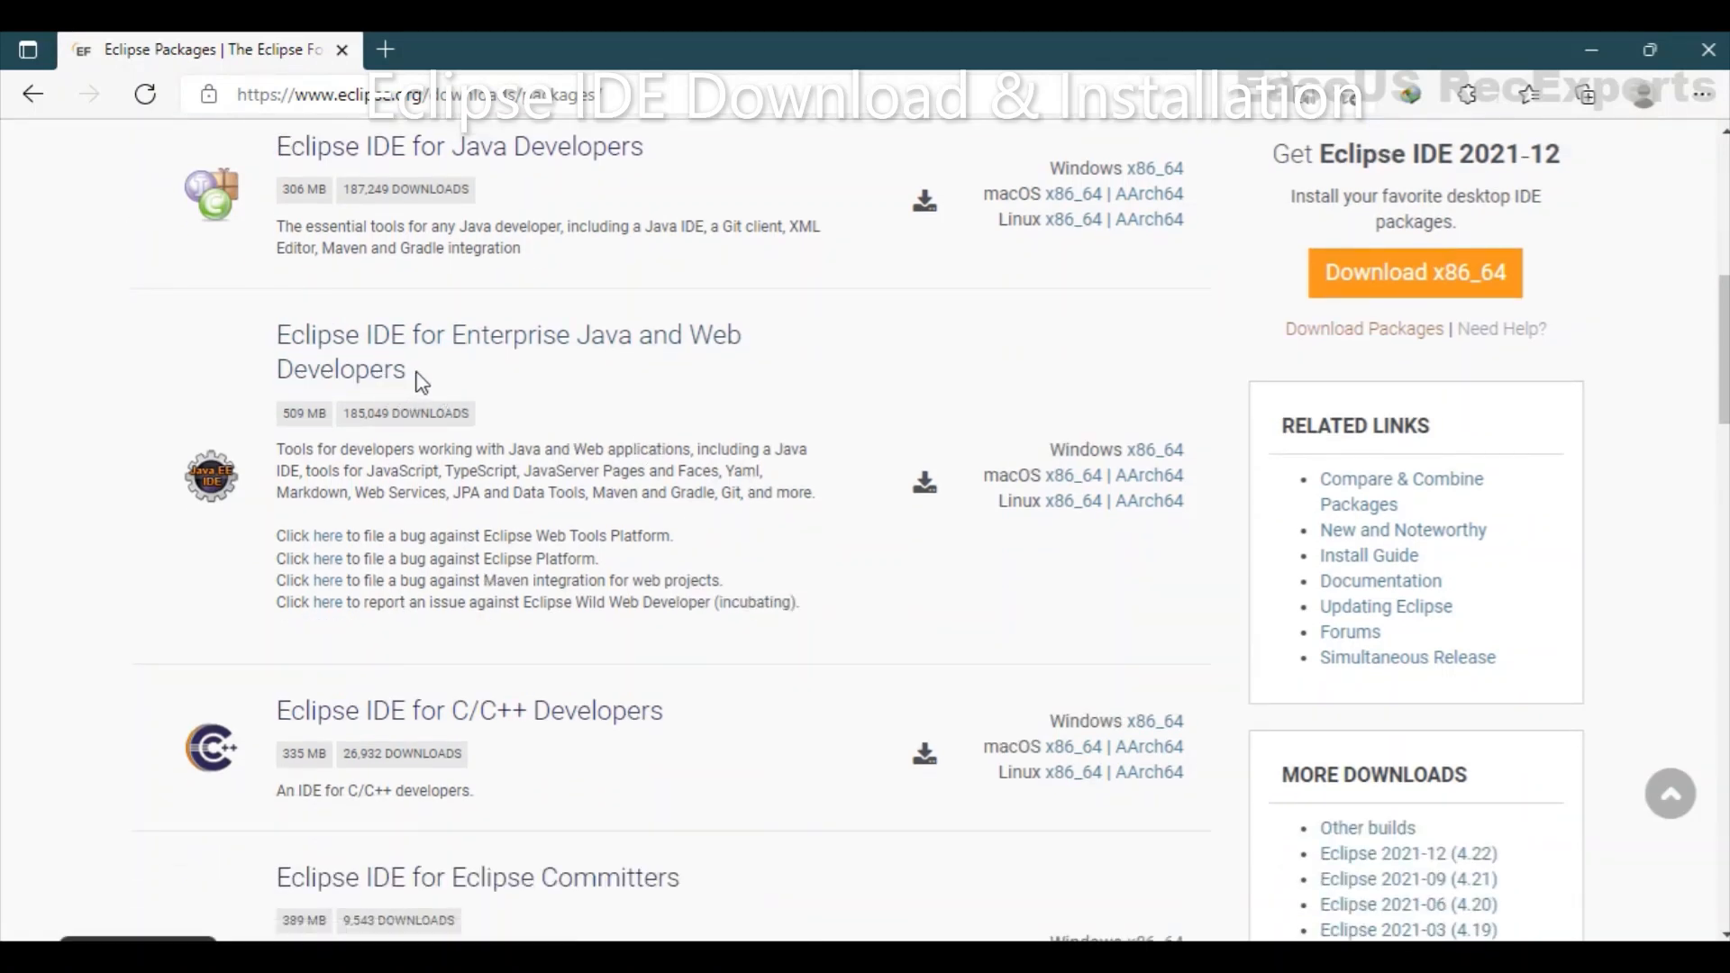
pyautogui.scroll(1, 419, 379)
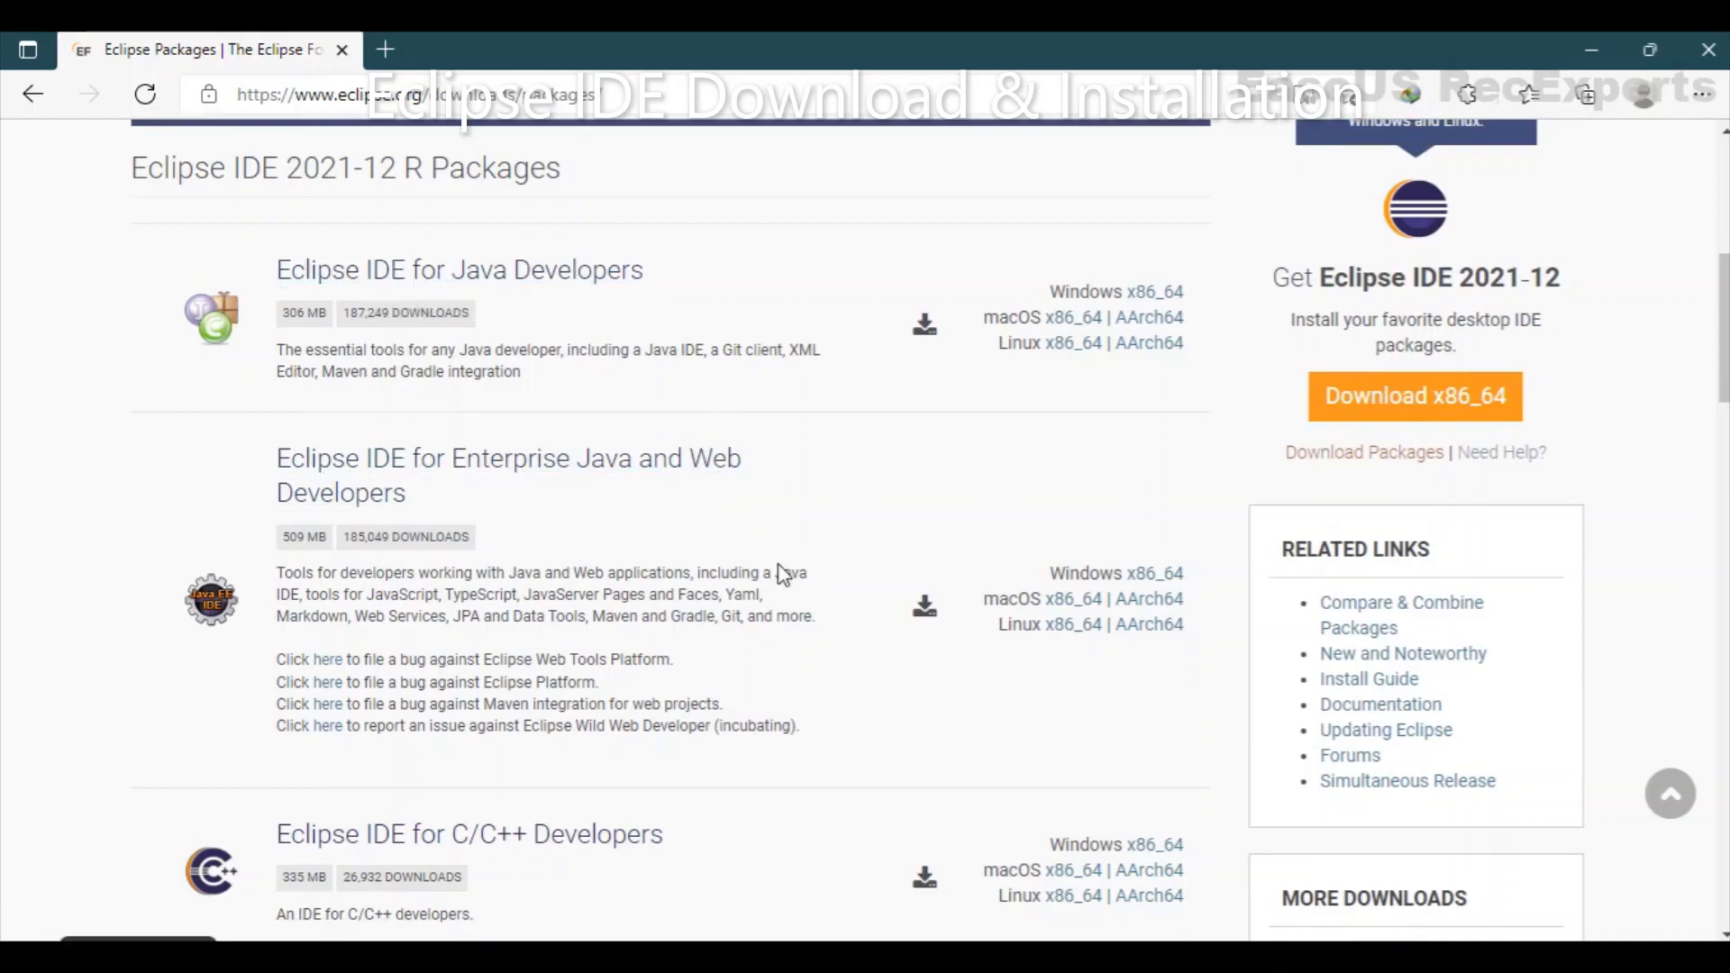
pyautogui.scroll(-1, 780, 574)
pyautogui.scroll(-1, 771, 540)
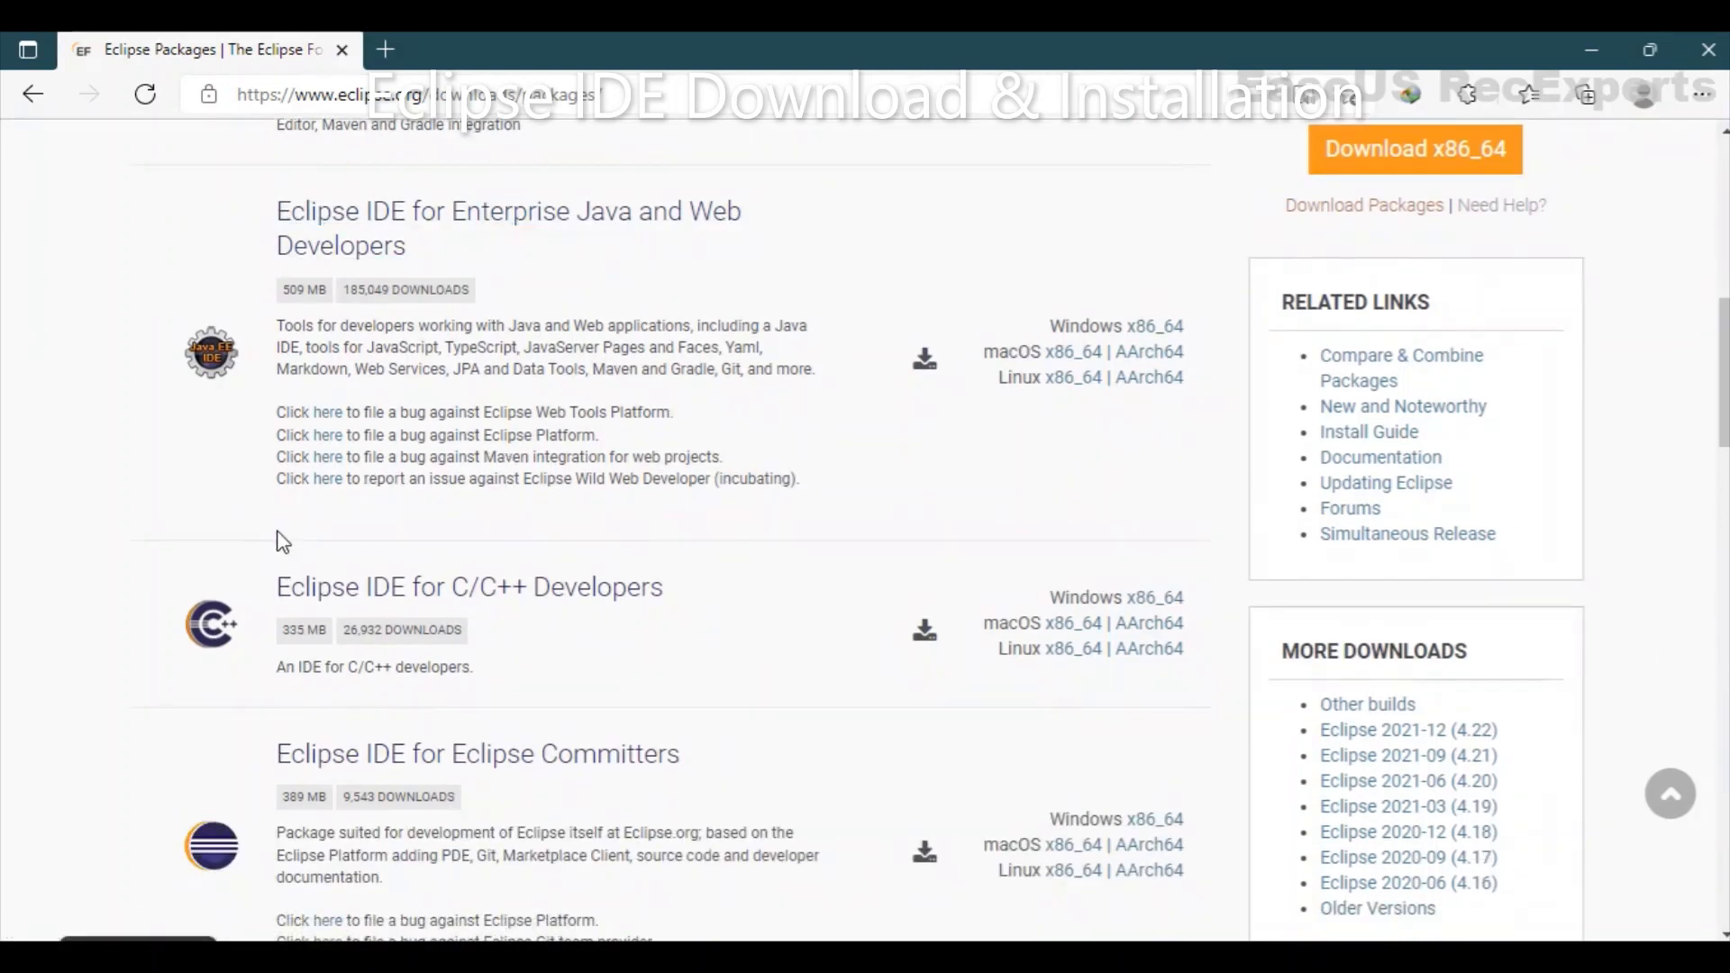
pyautogui.scroll(-1, 239, 532)
pyautogui.scroll(-2, 65, 530)
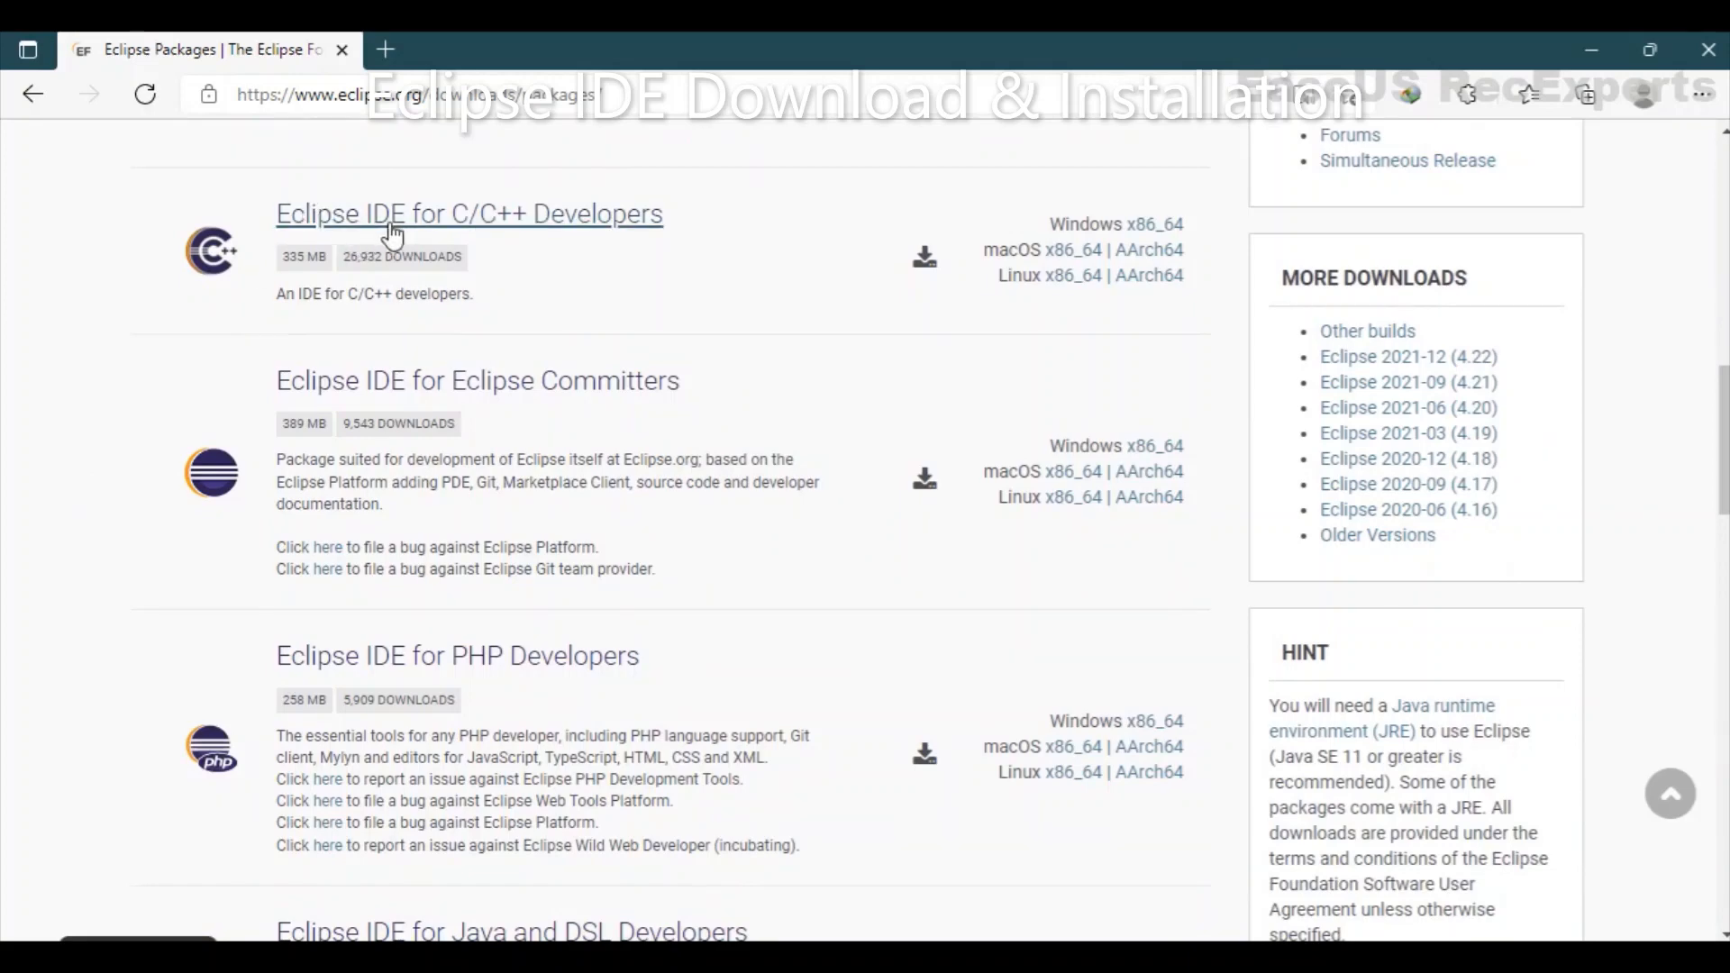
pyautogui.scroll(-1, 655, 464)
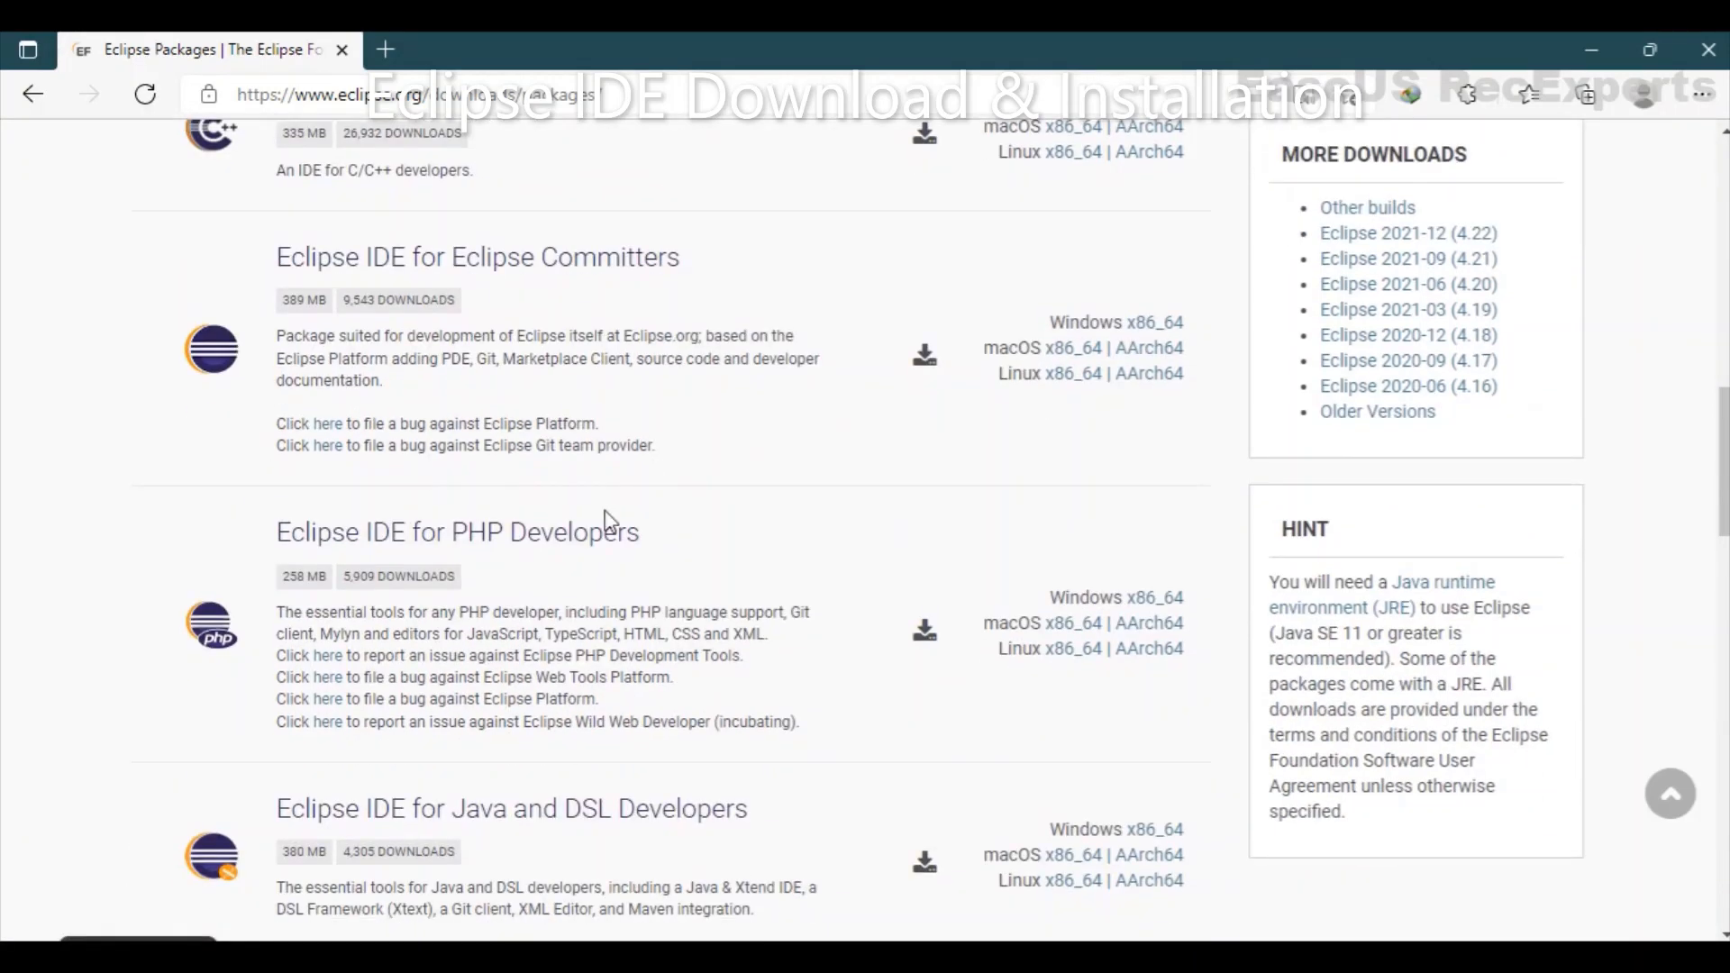
pyautogui.scroll(-1, 388, 554)
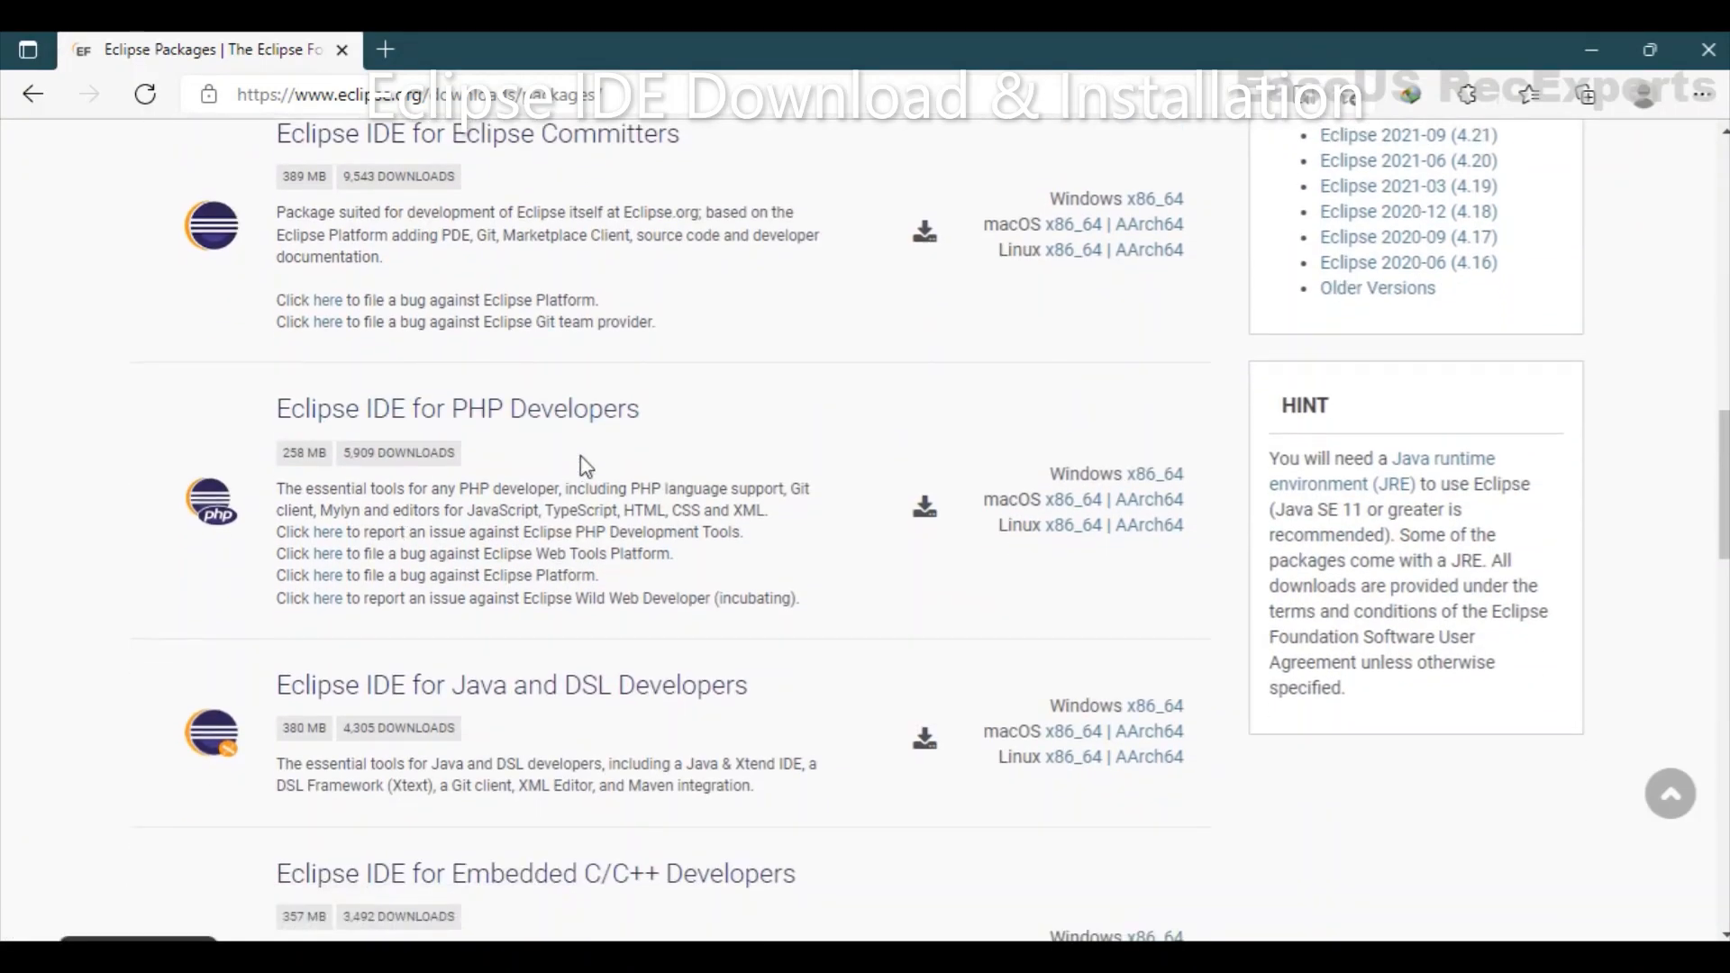
pyautogui.scroll(5, 755, 637)
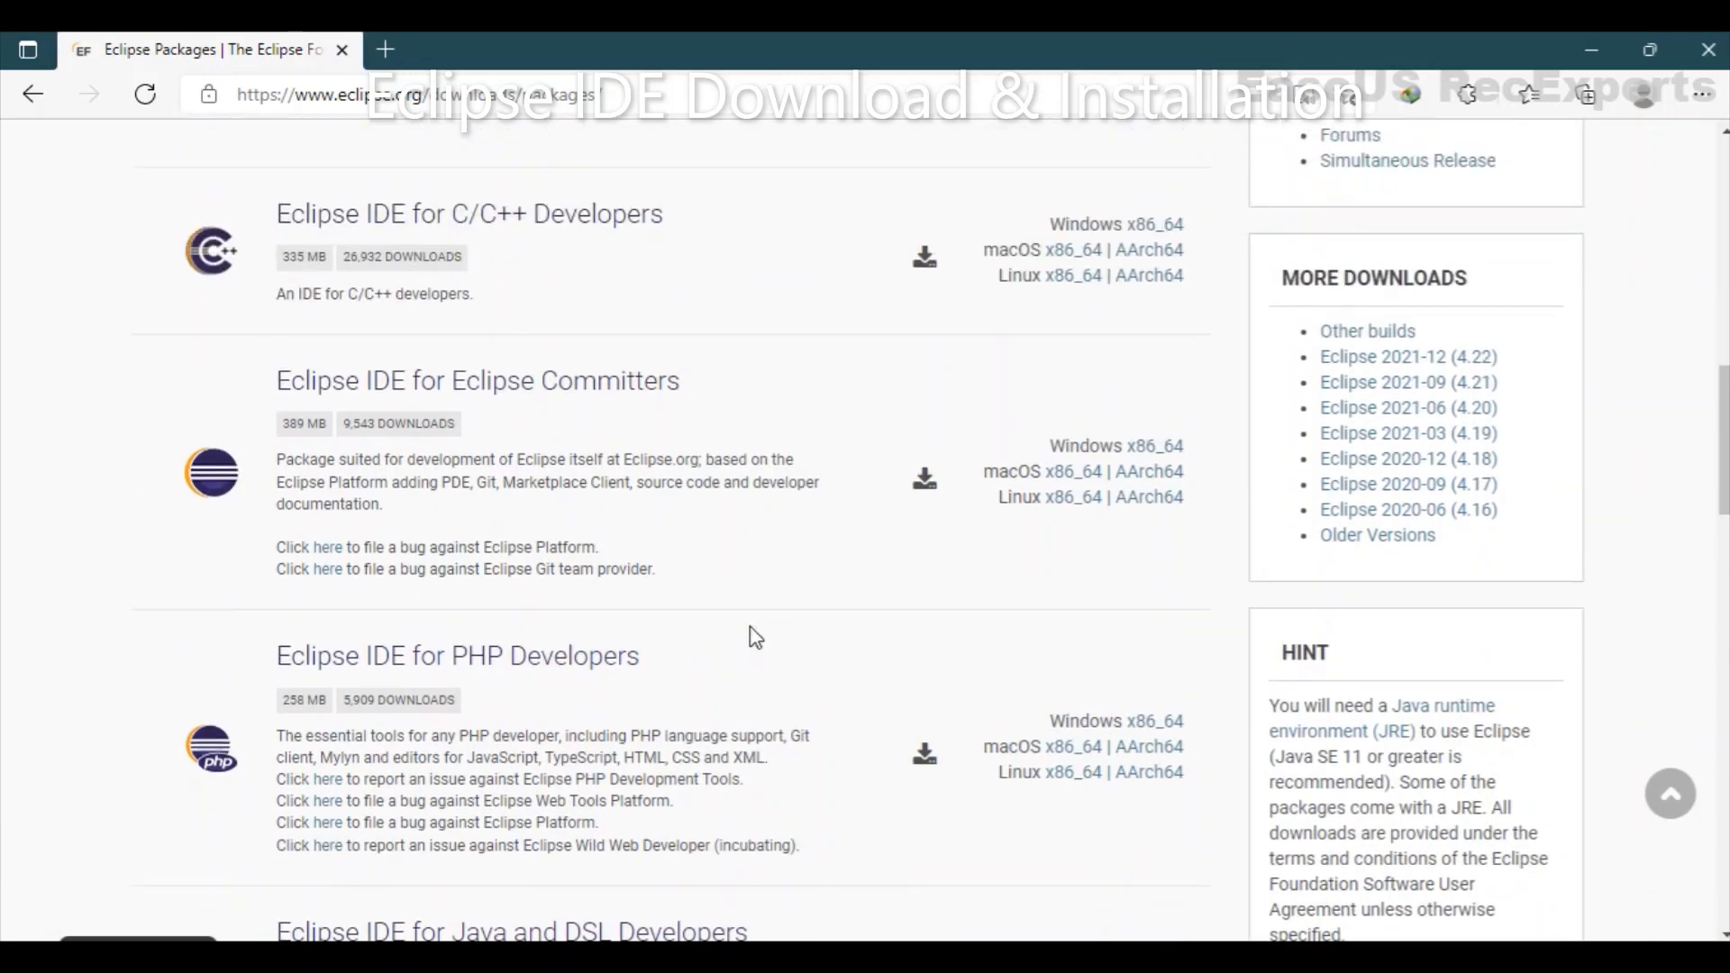
pyautogui.scroll(1, 754, 636)
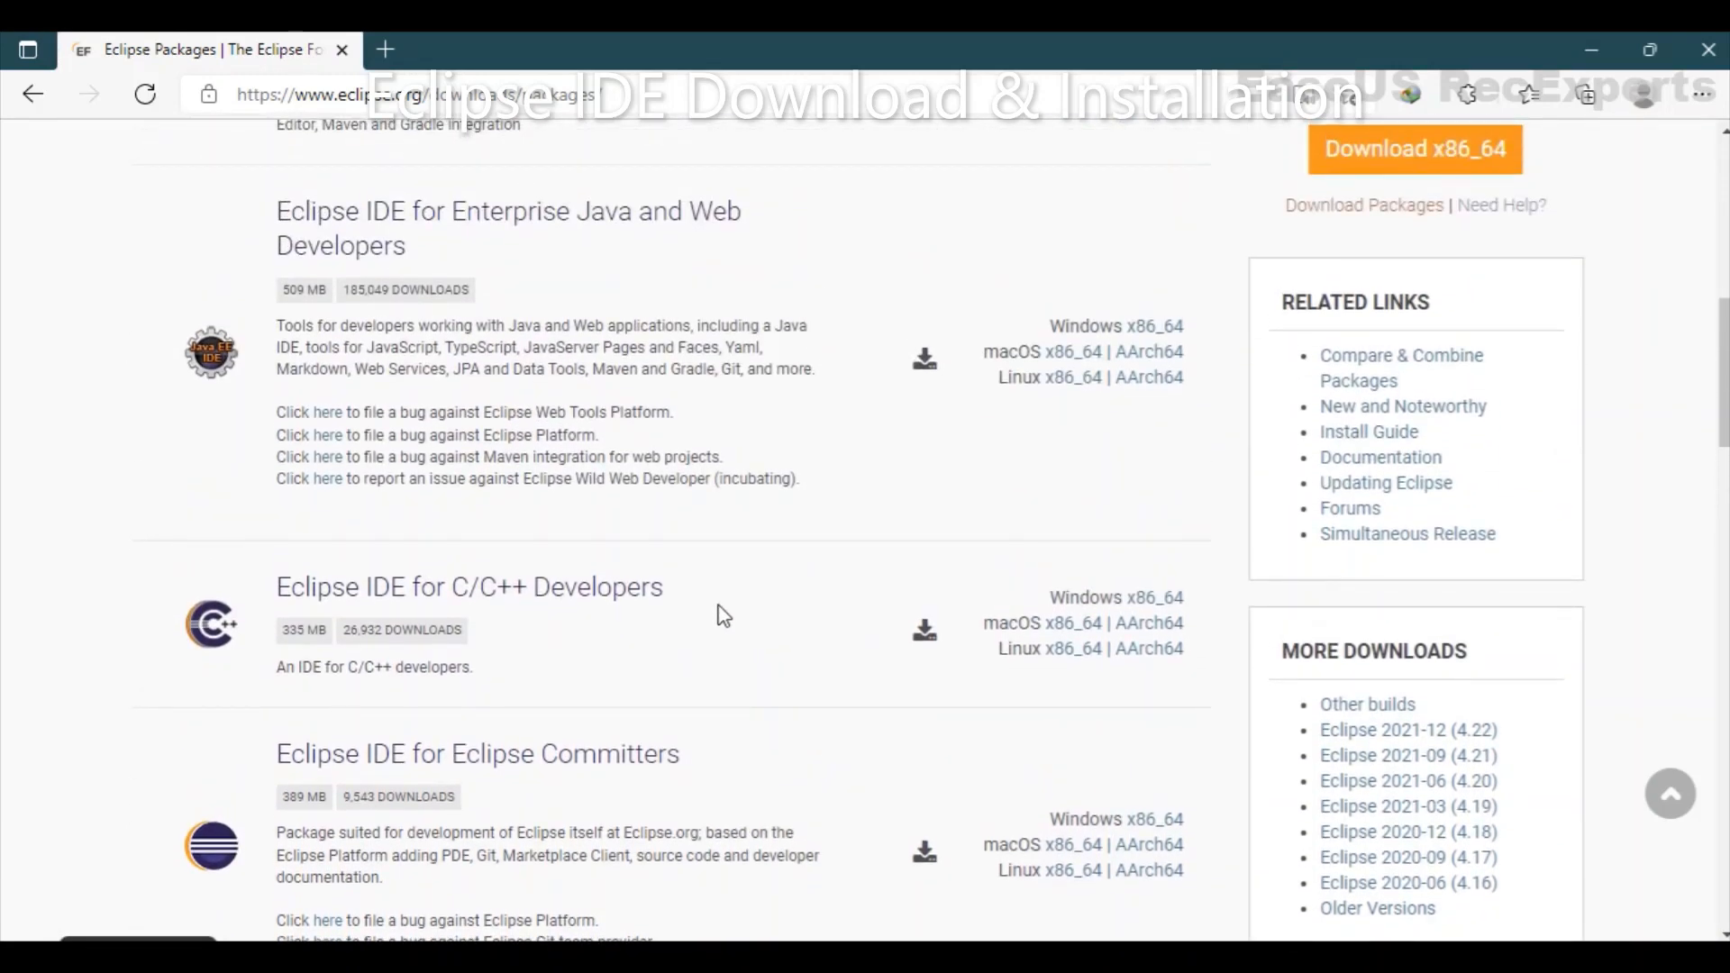
pyautogui.scroll(1, 721, 613)
pyautogui.scroll(1, 731, 616)
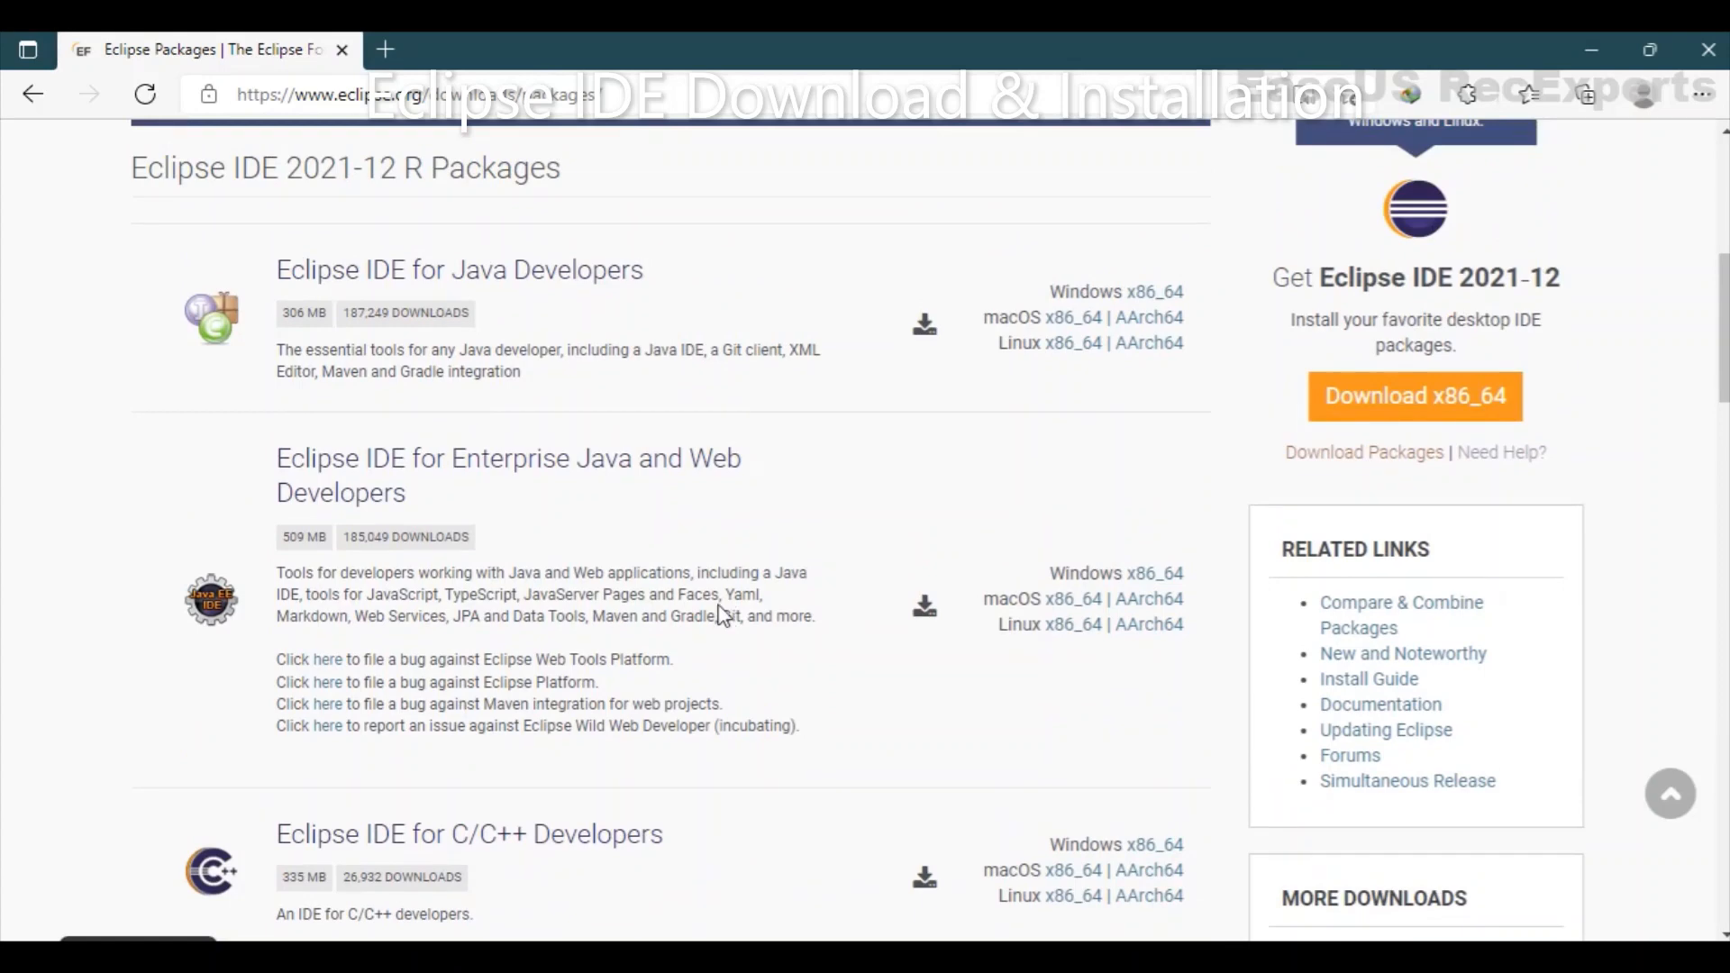
pyautogui.scroll(1, 721, 616)
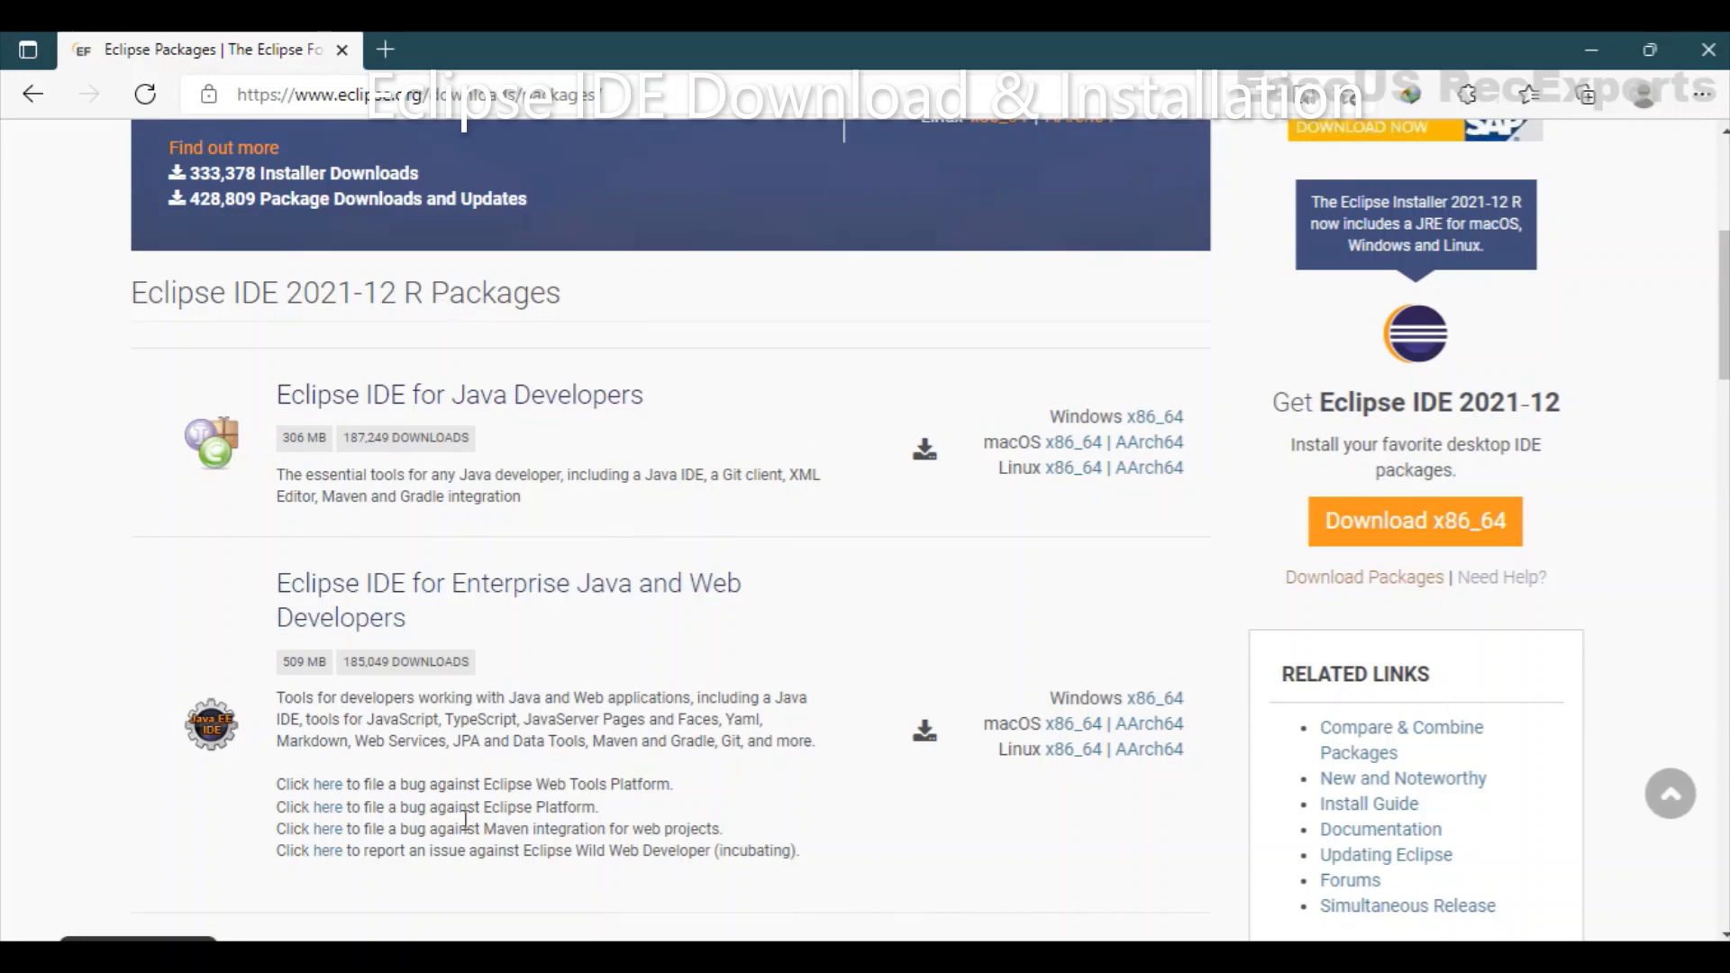
# Step: Open the package page for Eclipse IDE for Enterprise Java and Web Developers and locate its Windows download link
pyautogui.click(544, 599)
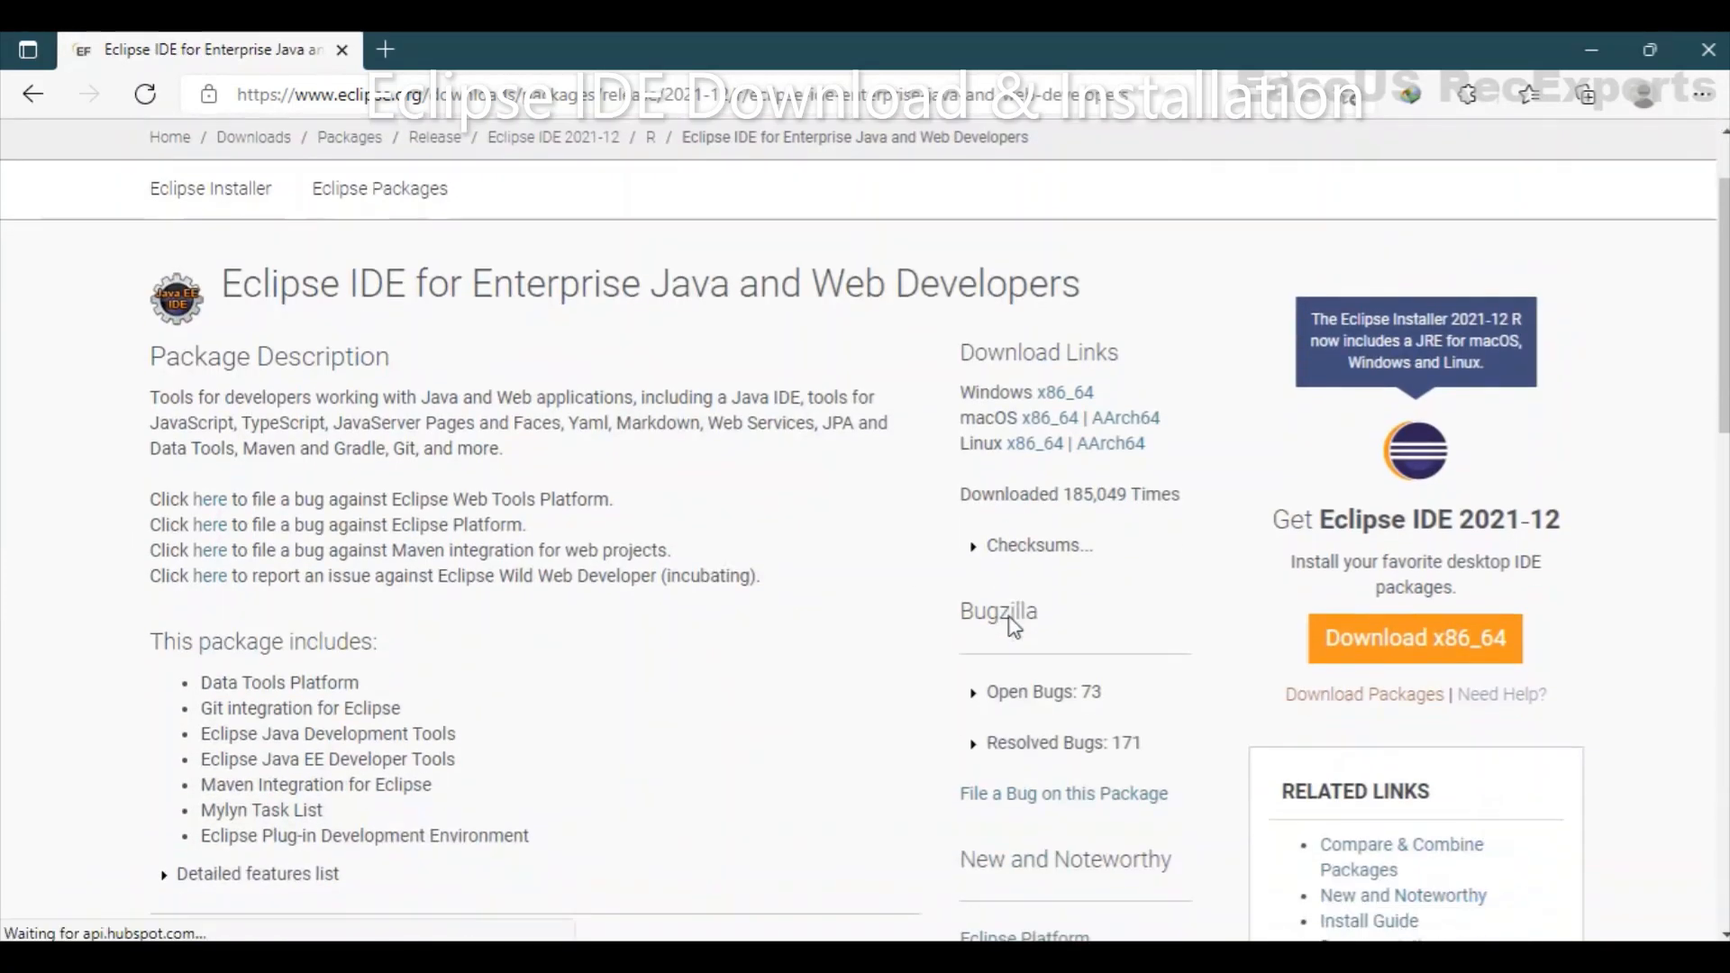
pyautogui.moveTo(960, 353); pyautogui.dragTo(1120, 370)
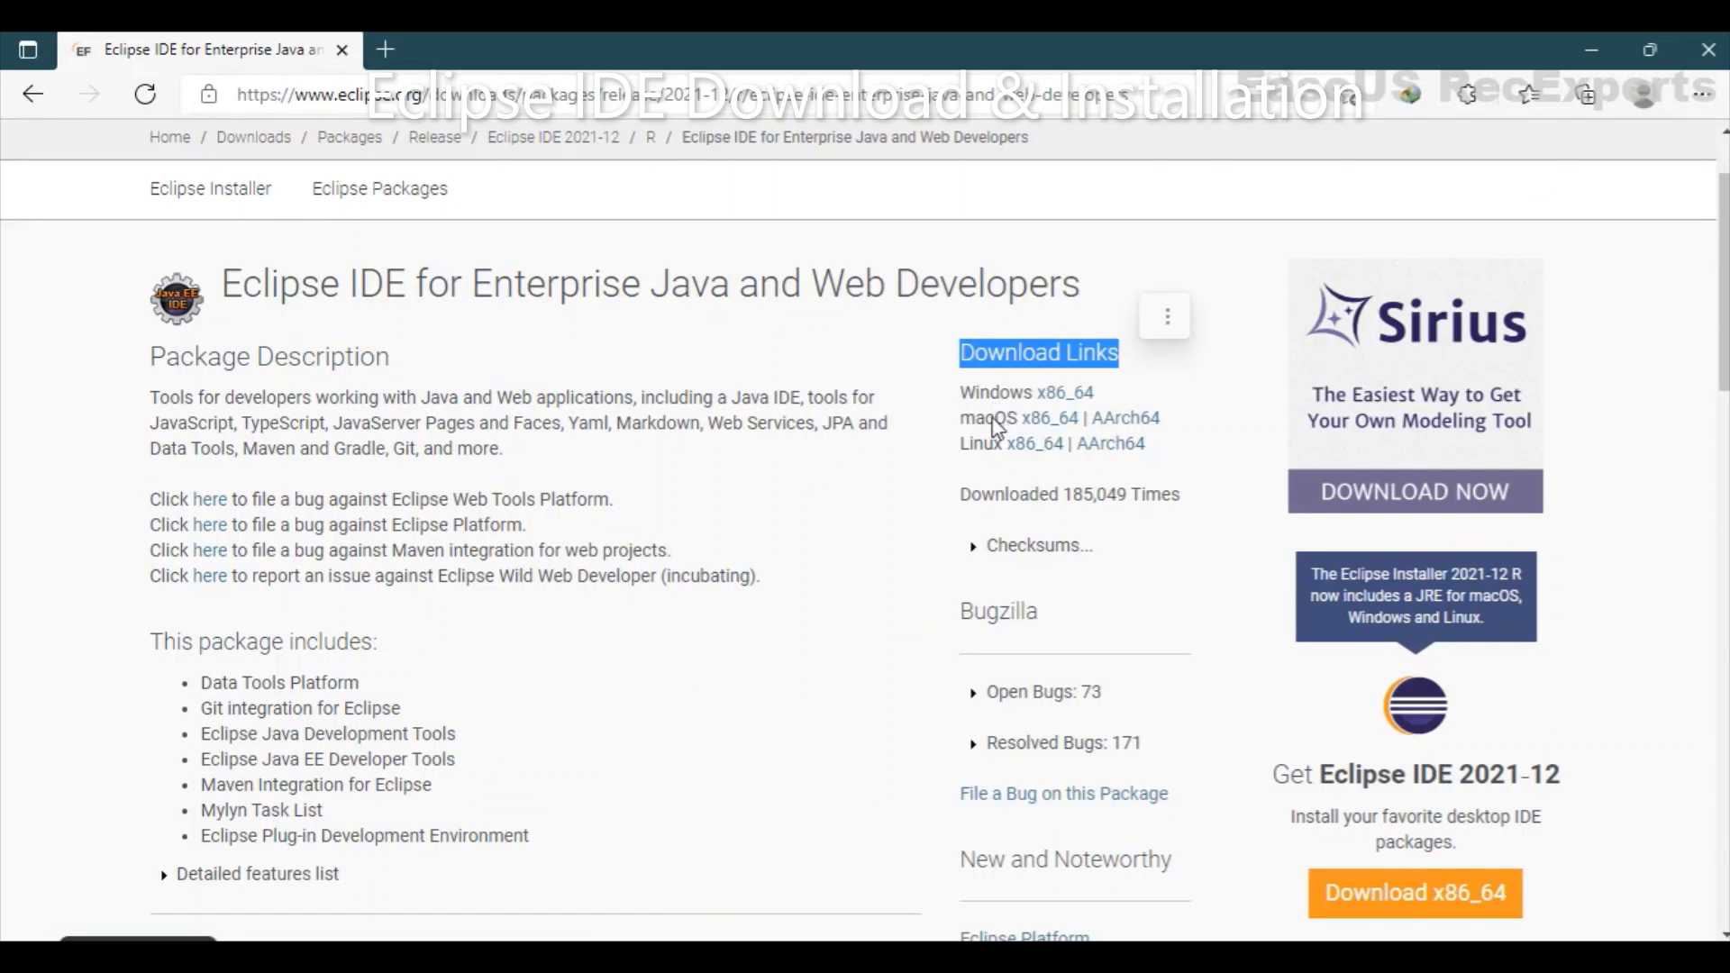
pyautogui.doubleClick(992, 397)
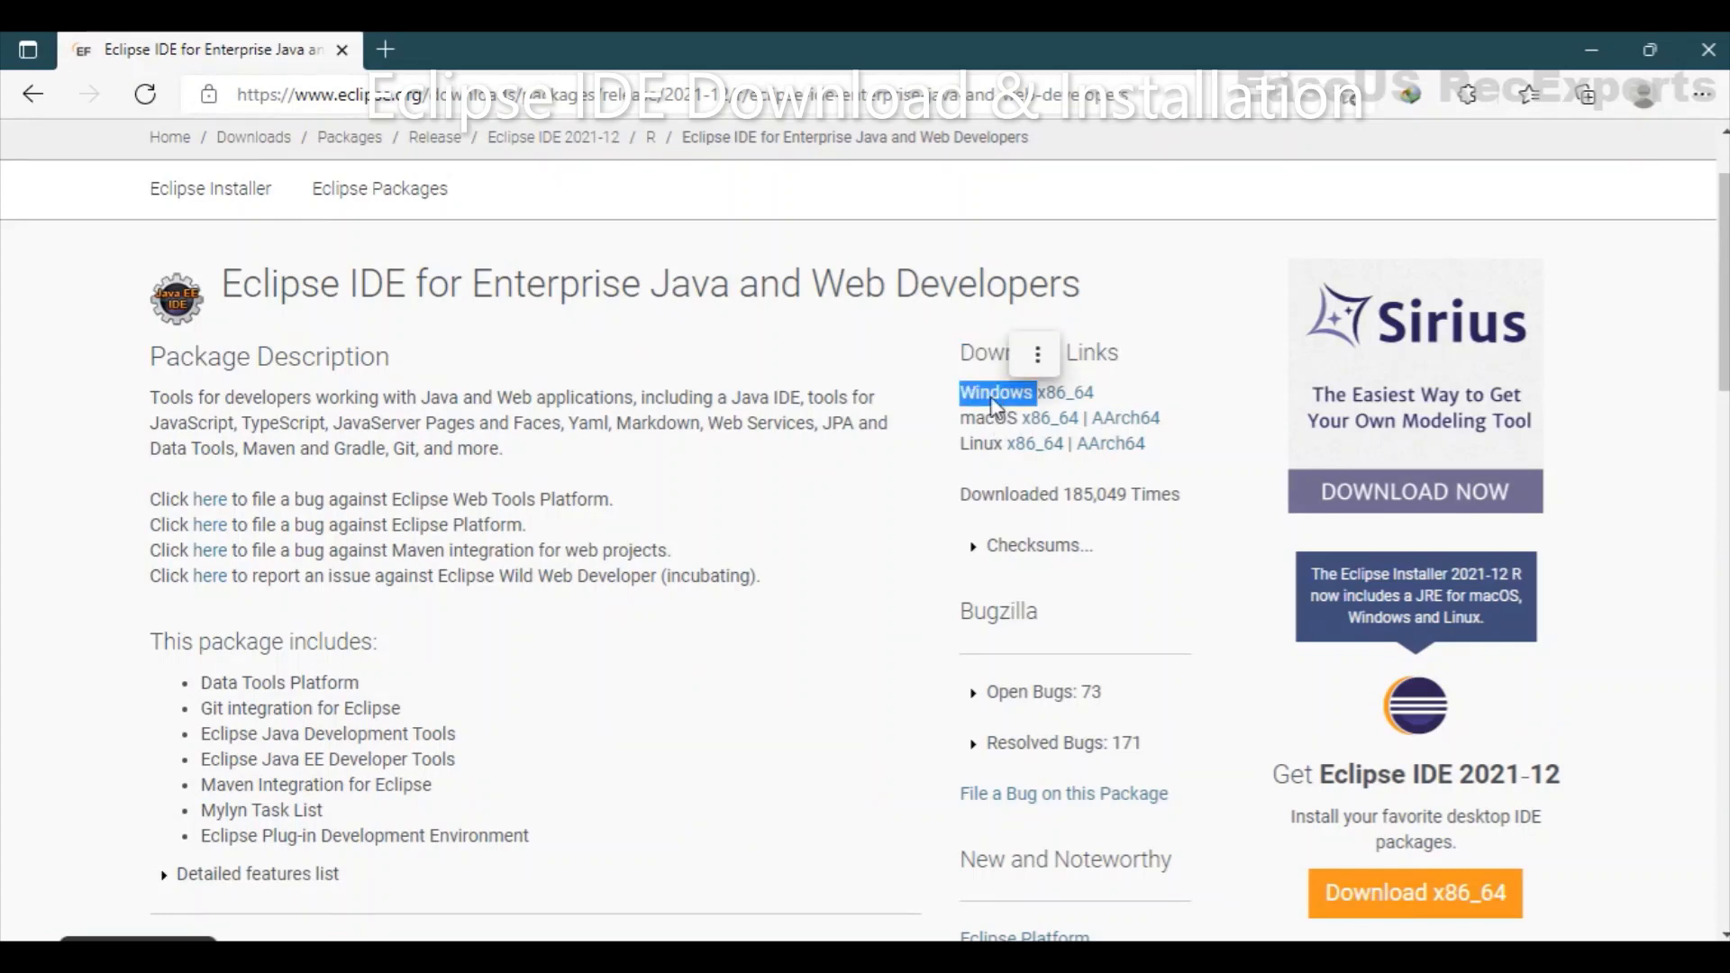
pyautogui.click(1177, 403)
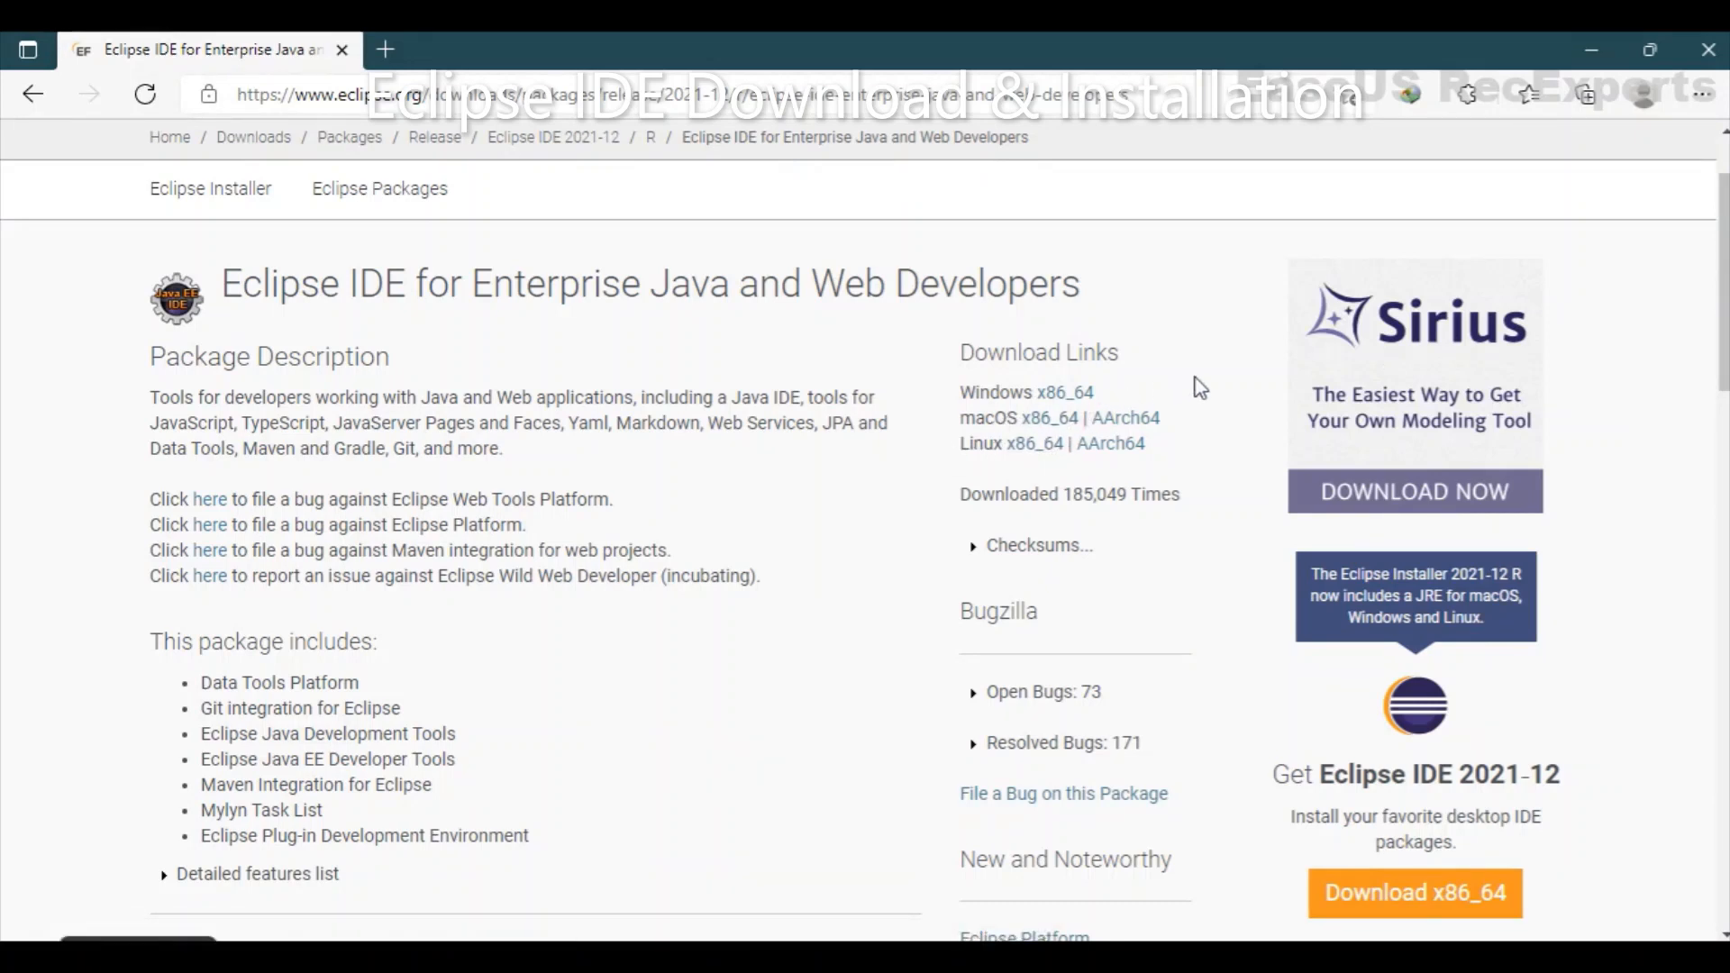
# Step: Open the Windows x86_64 download page for the Enterprise Java and Web Developers package
pyautogui.click(1069, 401)
pyautogui.scroll(-2, 821, 607)
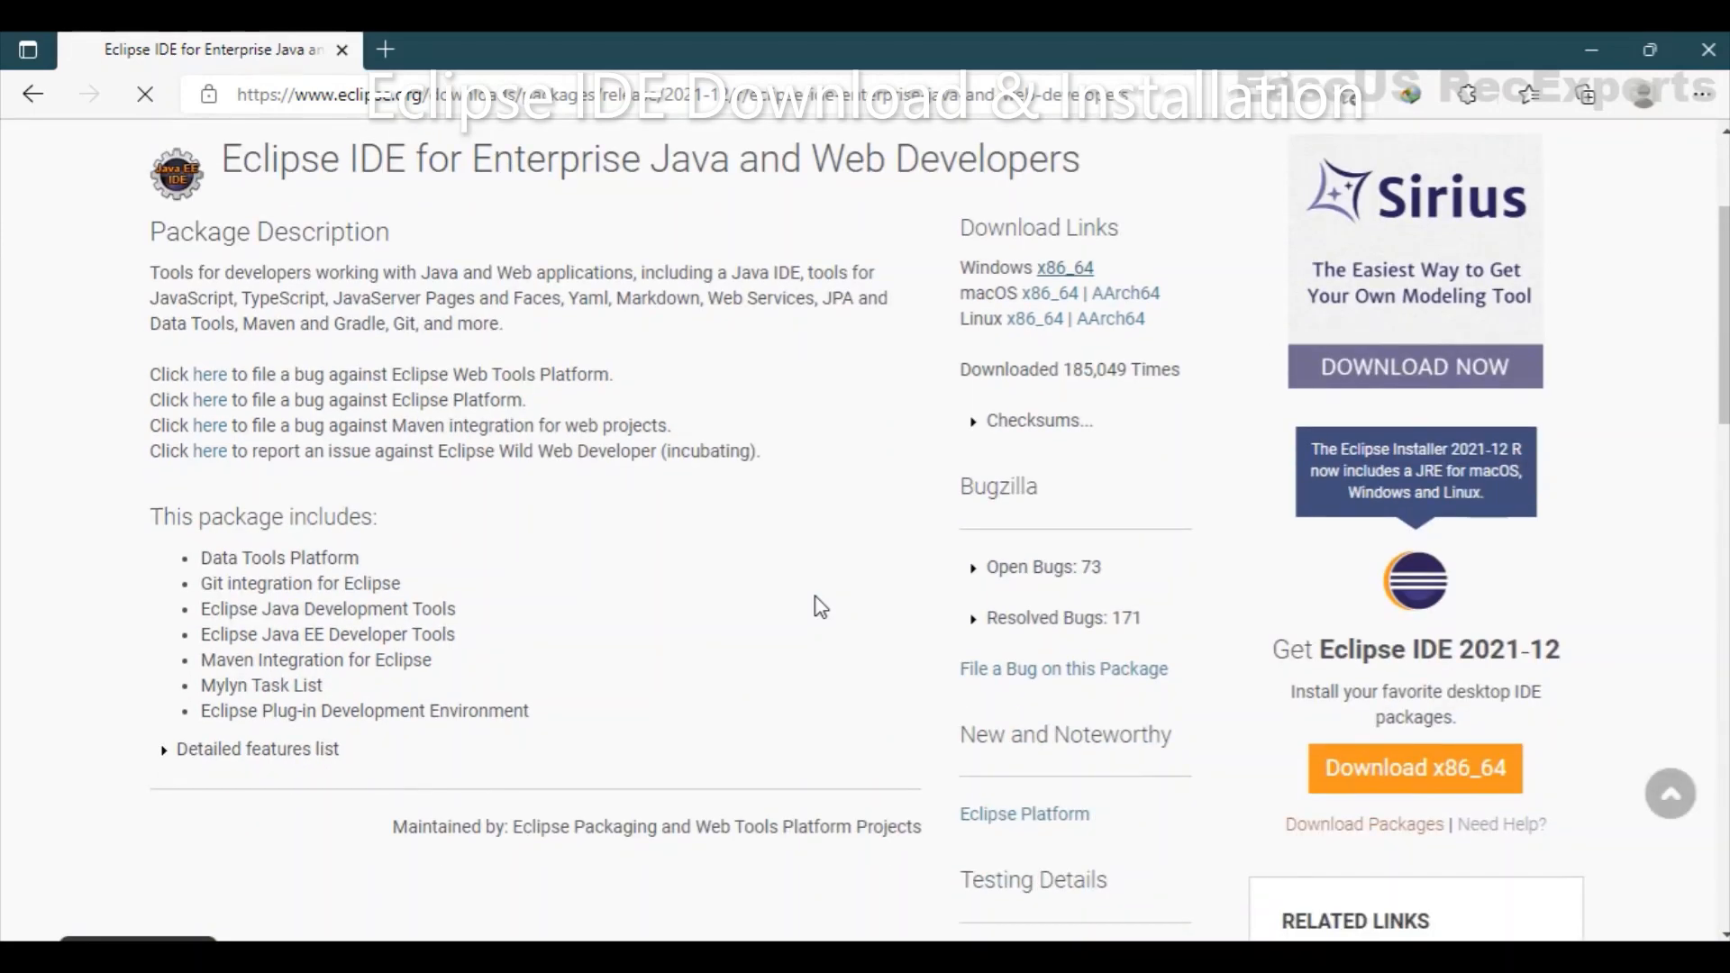
pyautogui.scroll(2, 820, 606)
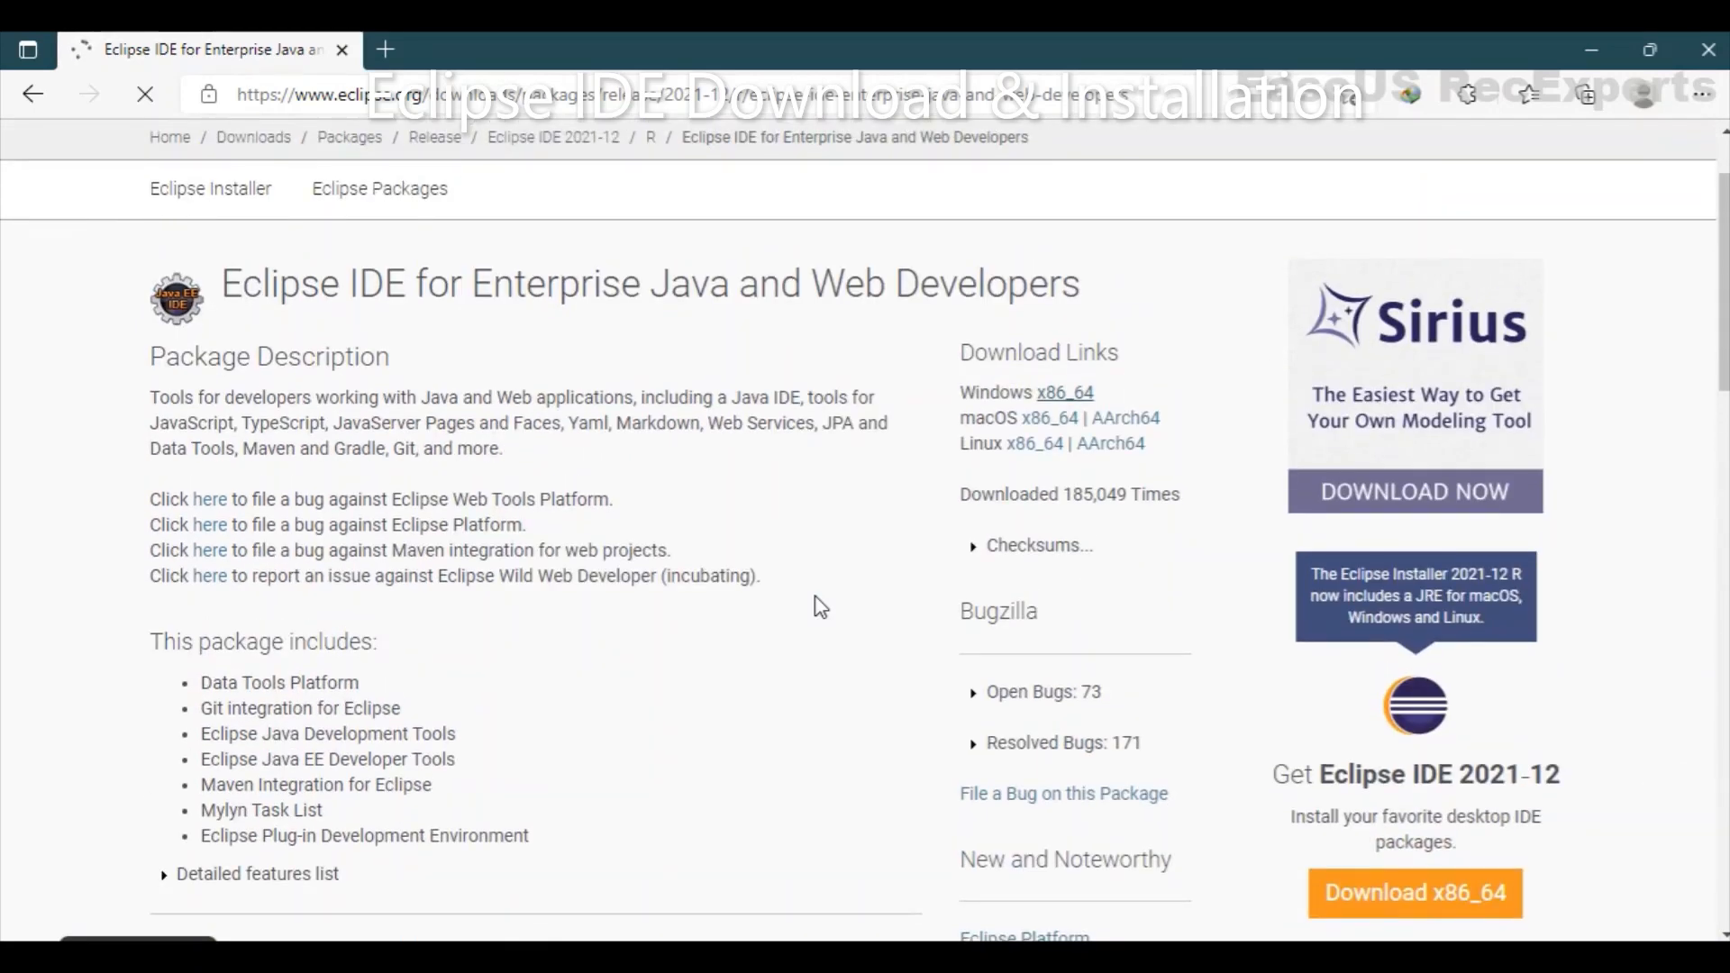
pyautogui.scroll(2, 820, 607)
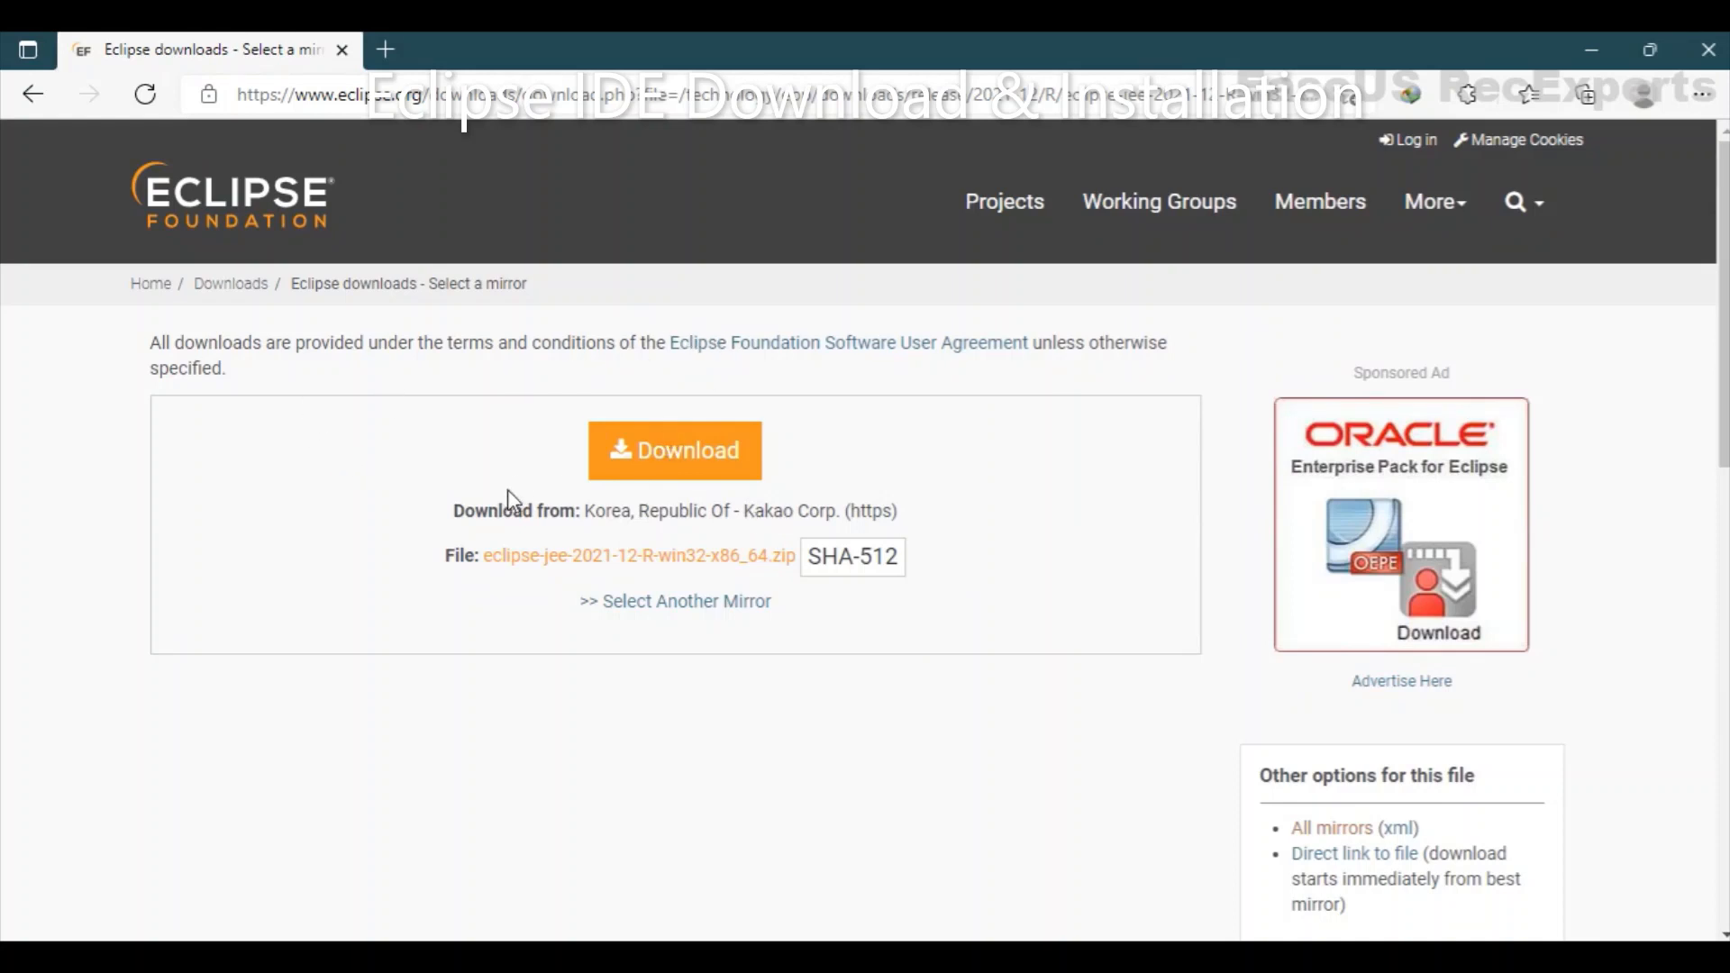
# Step: Expand the list of alternative mirrors and check the available locations and the preselected download source
pyautogui.click(705, 613)
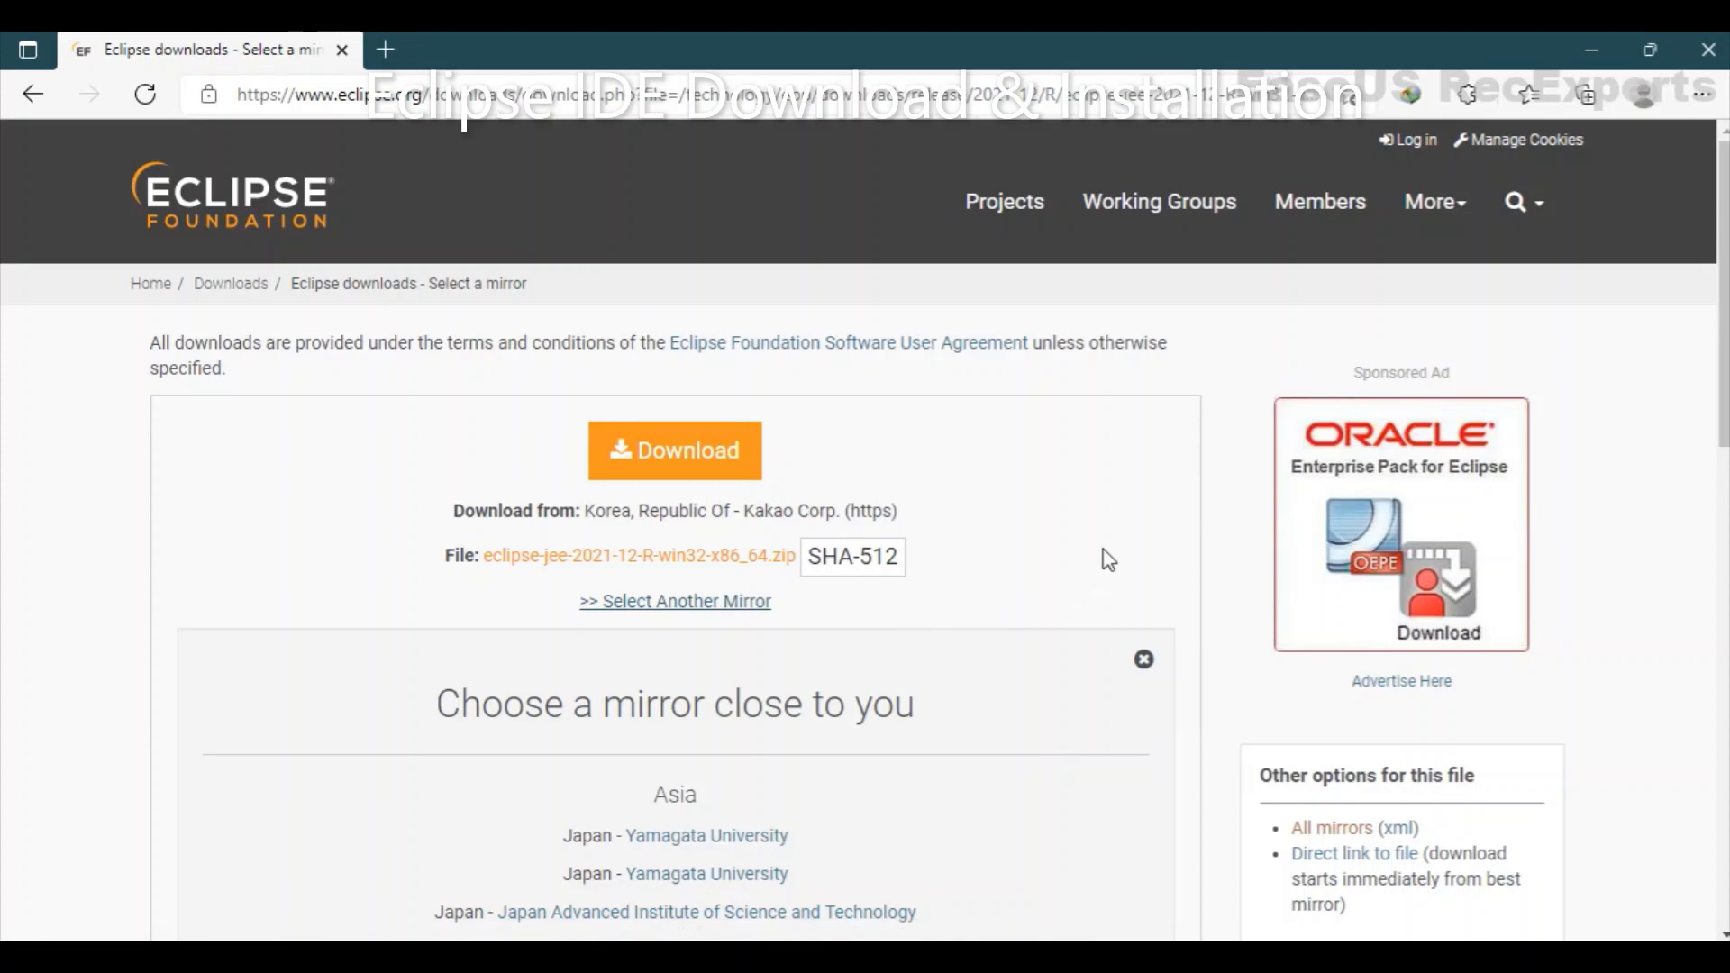
pyautogui.scroll(-4, 1104, 559)
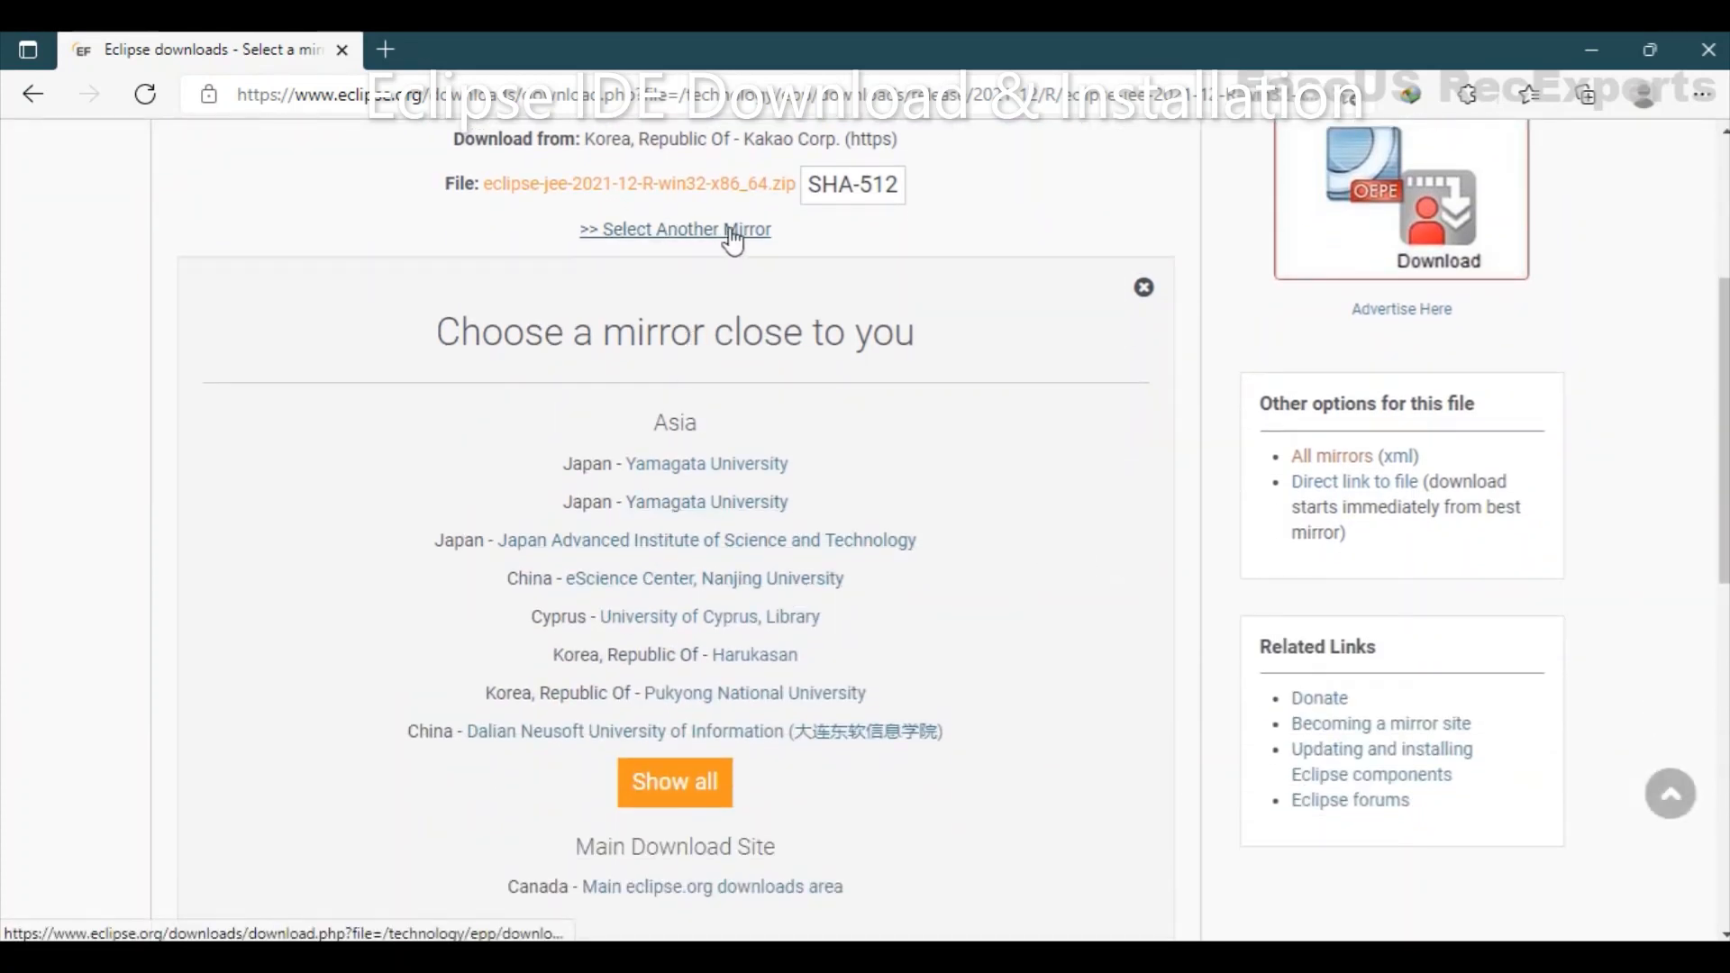
pyautogui.scroll(-2, 761, 586)
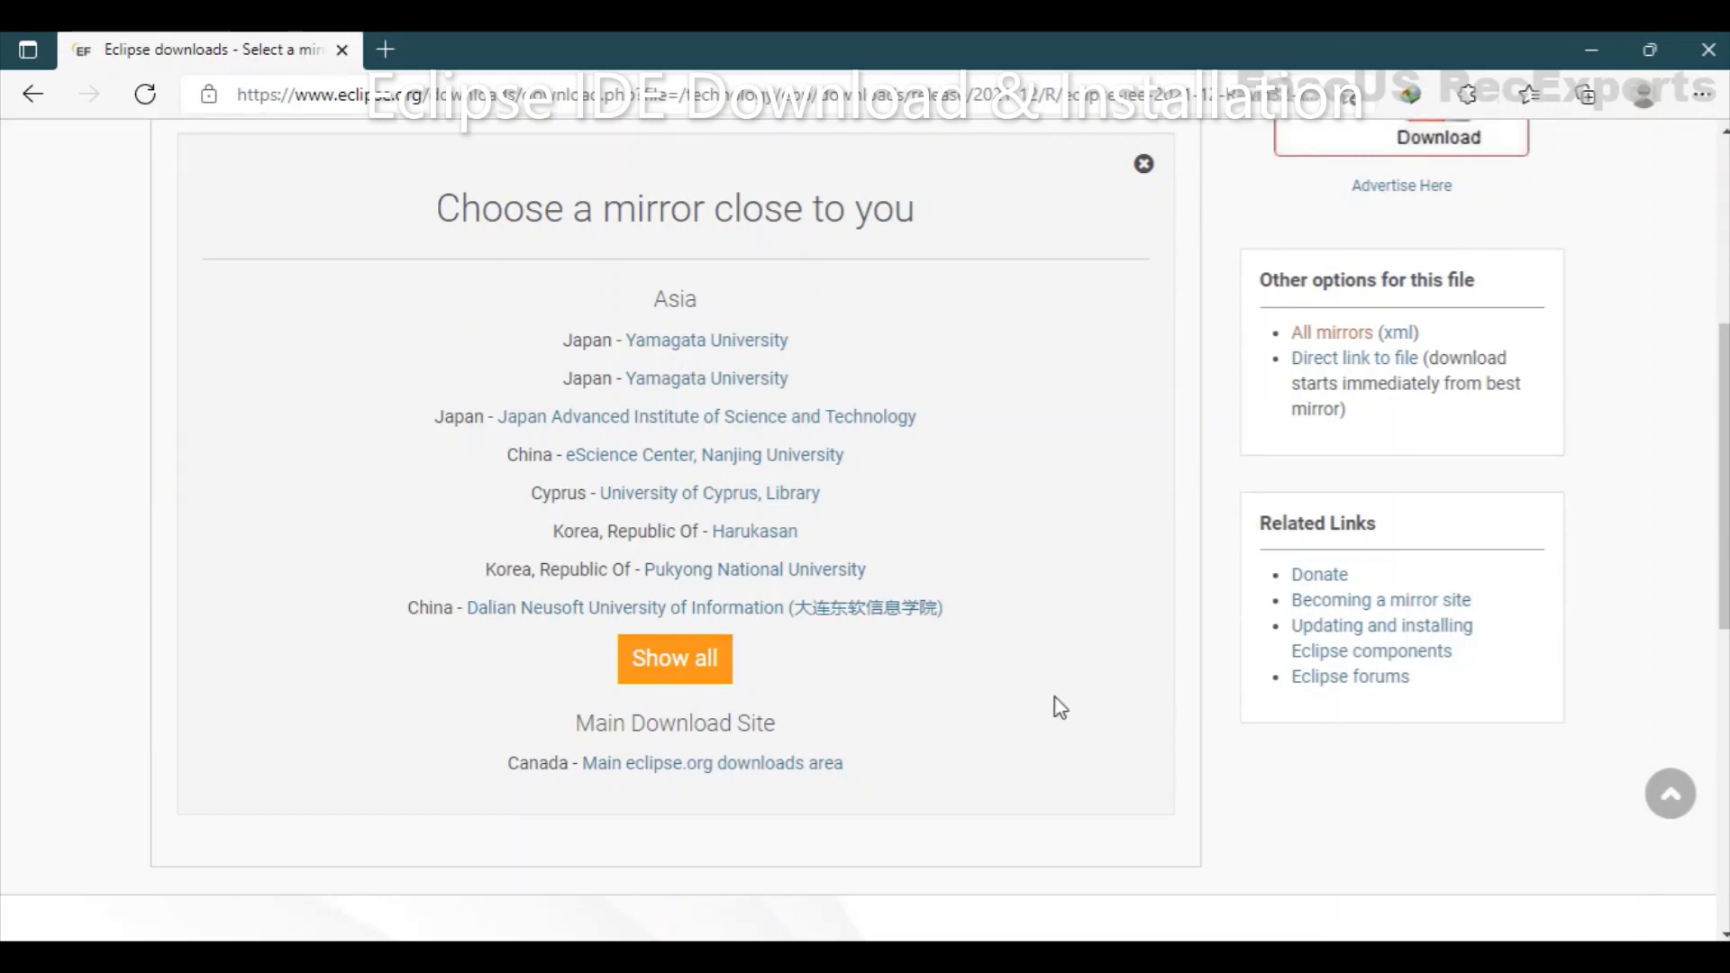
pyautogui.scroll(4, 1060, 708)
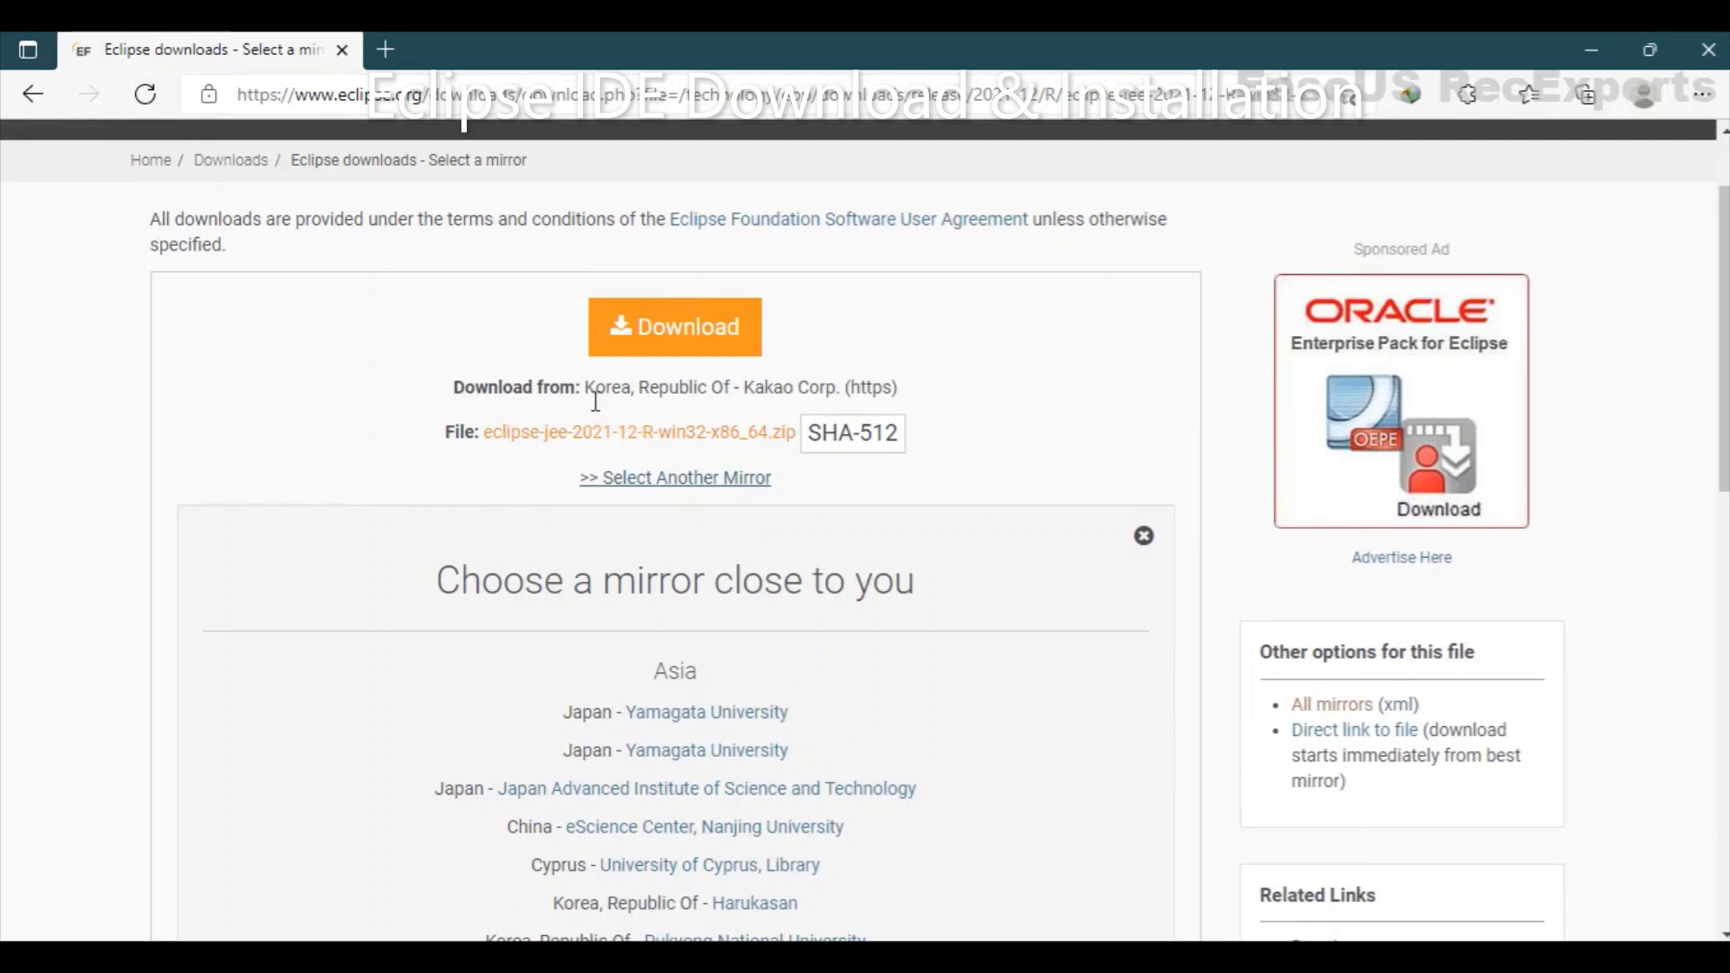
pyautogui.moveTo(587, 397); pyautogui.dragTo(840, 405)
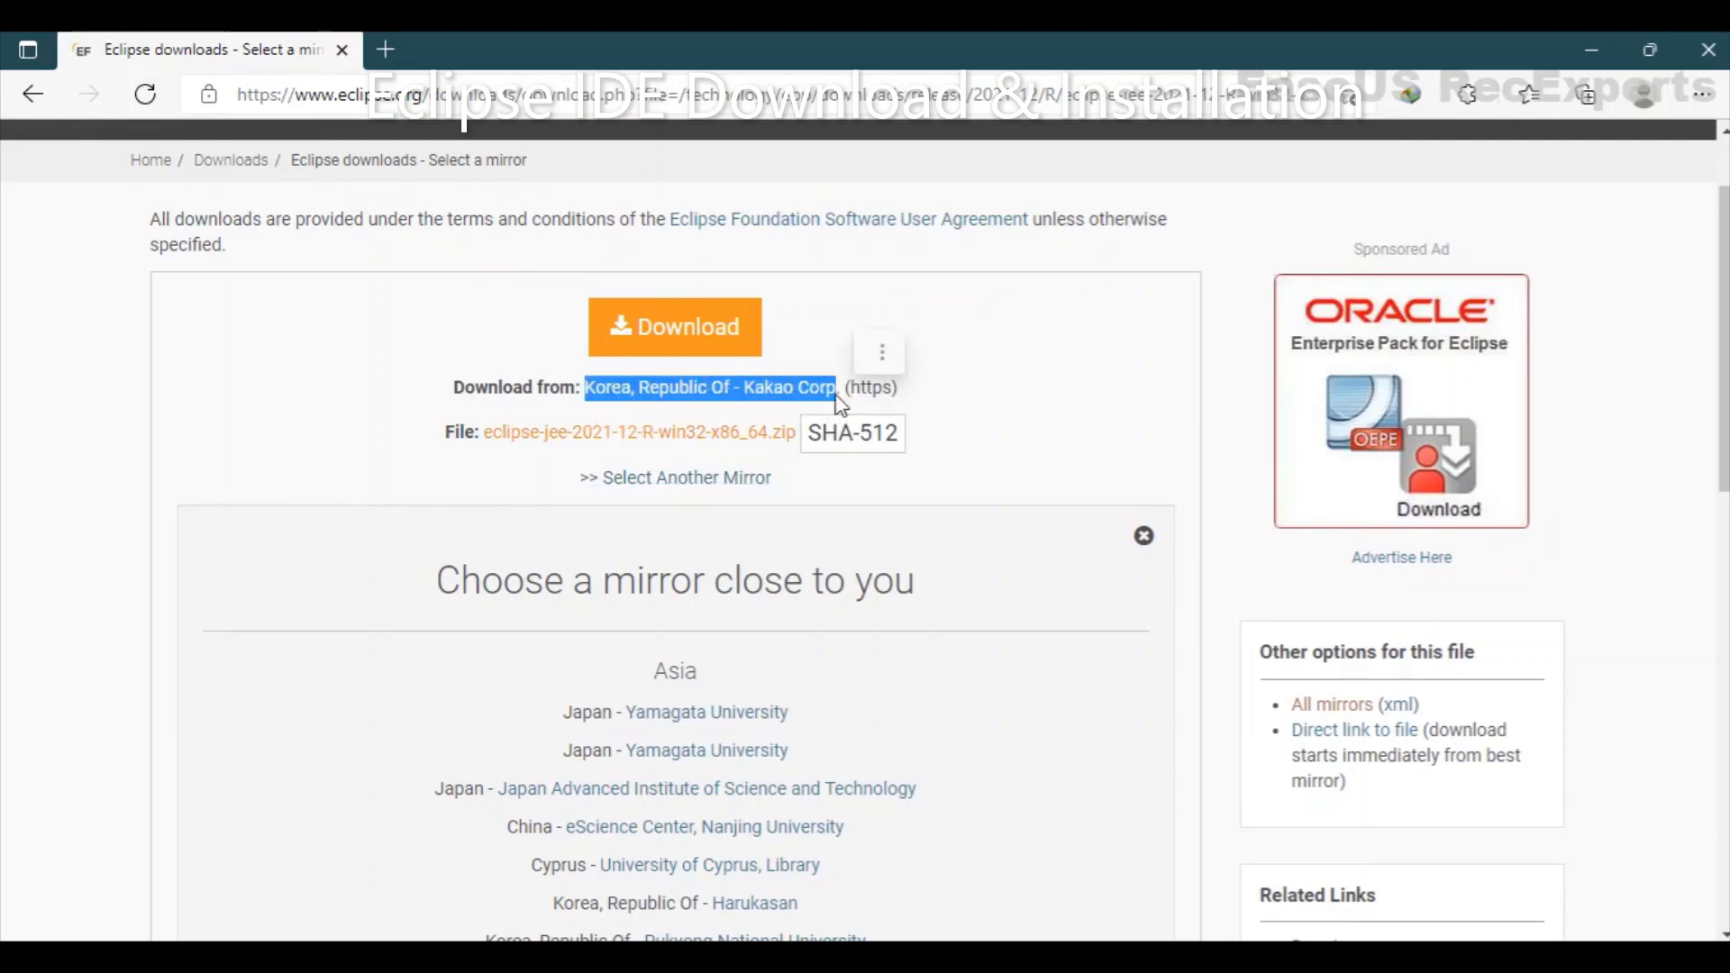
# Step: Download eclipse-jee-2021-12-R-win32-x86_64.zip from the preselected Kakao Corp. mirror
pyautogui.click(1013, 348)
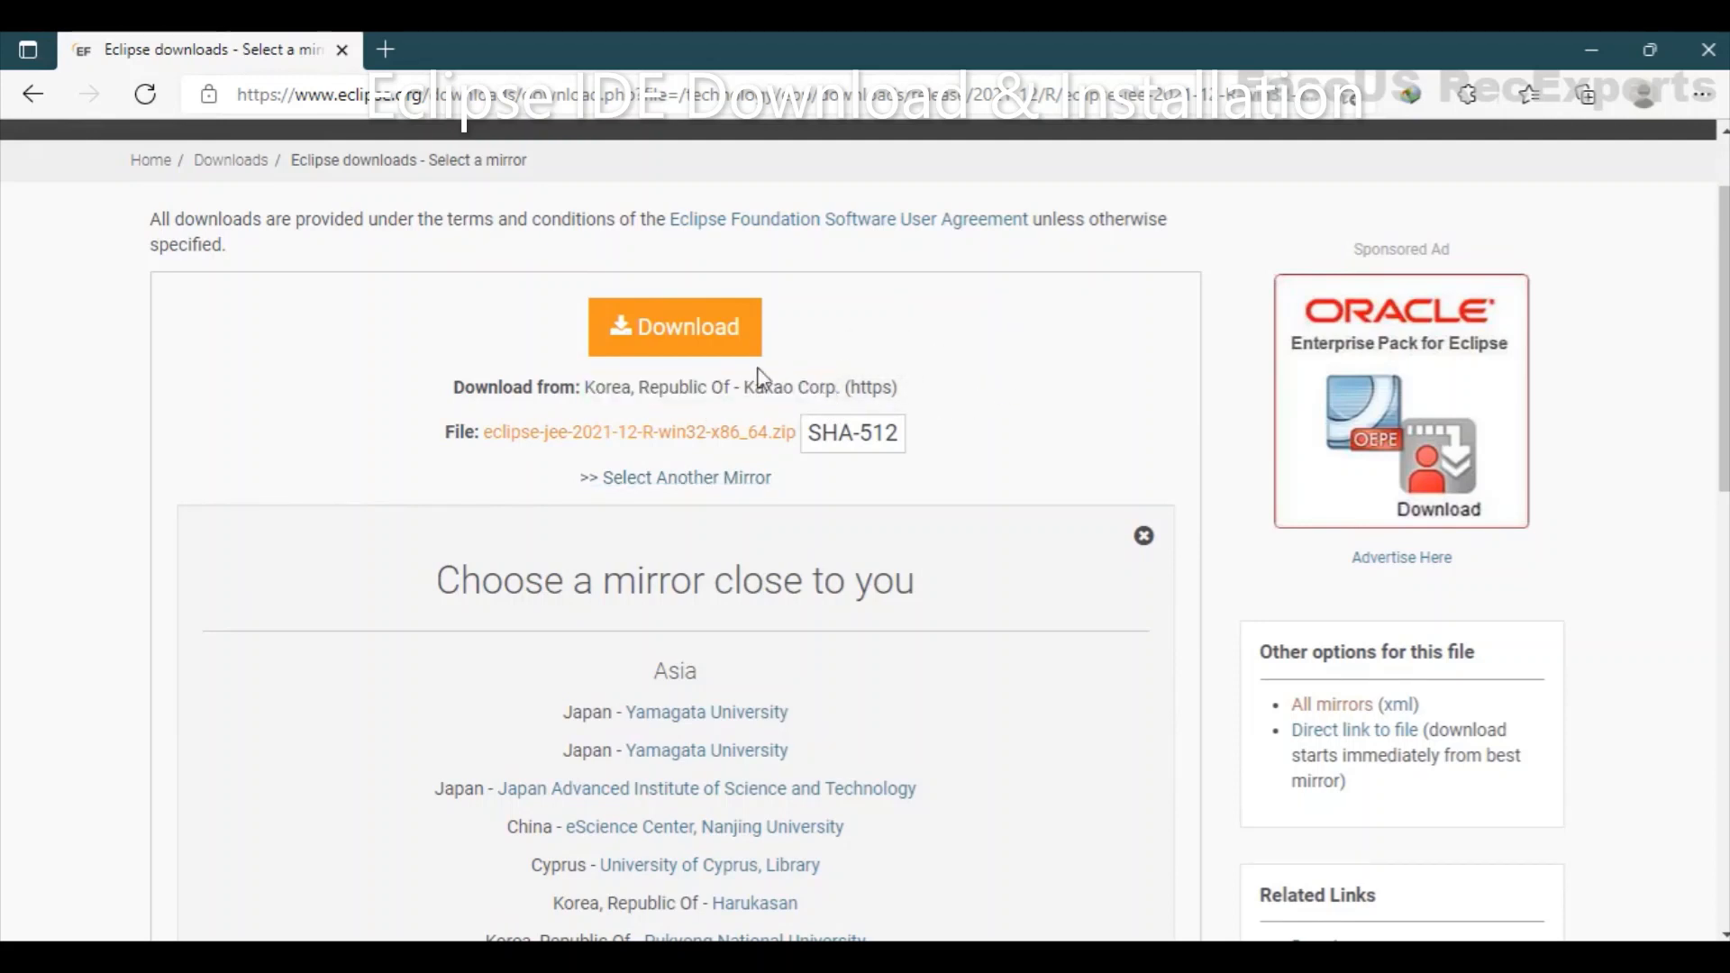
pyautogui.click(682, 341)
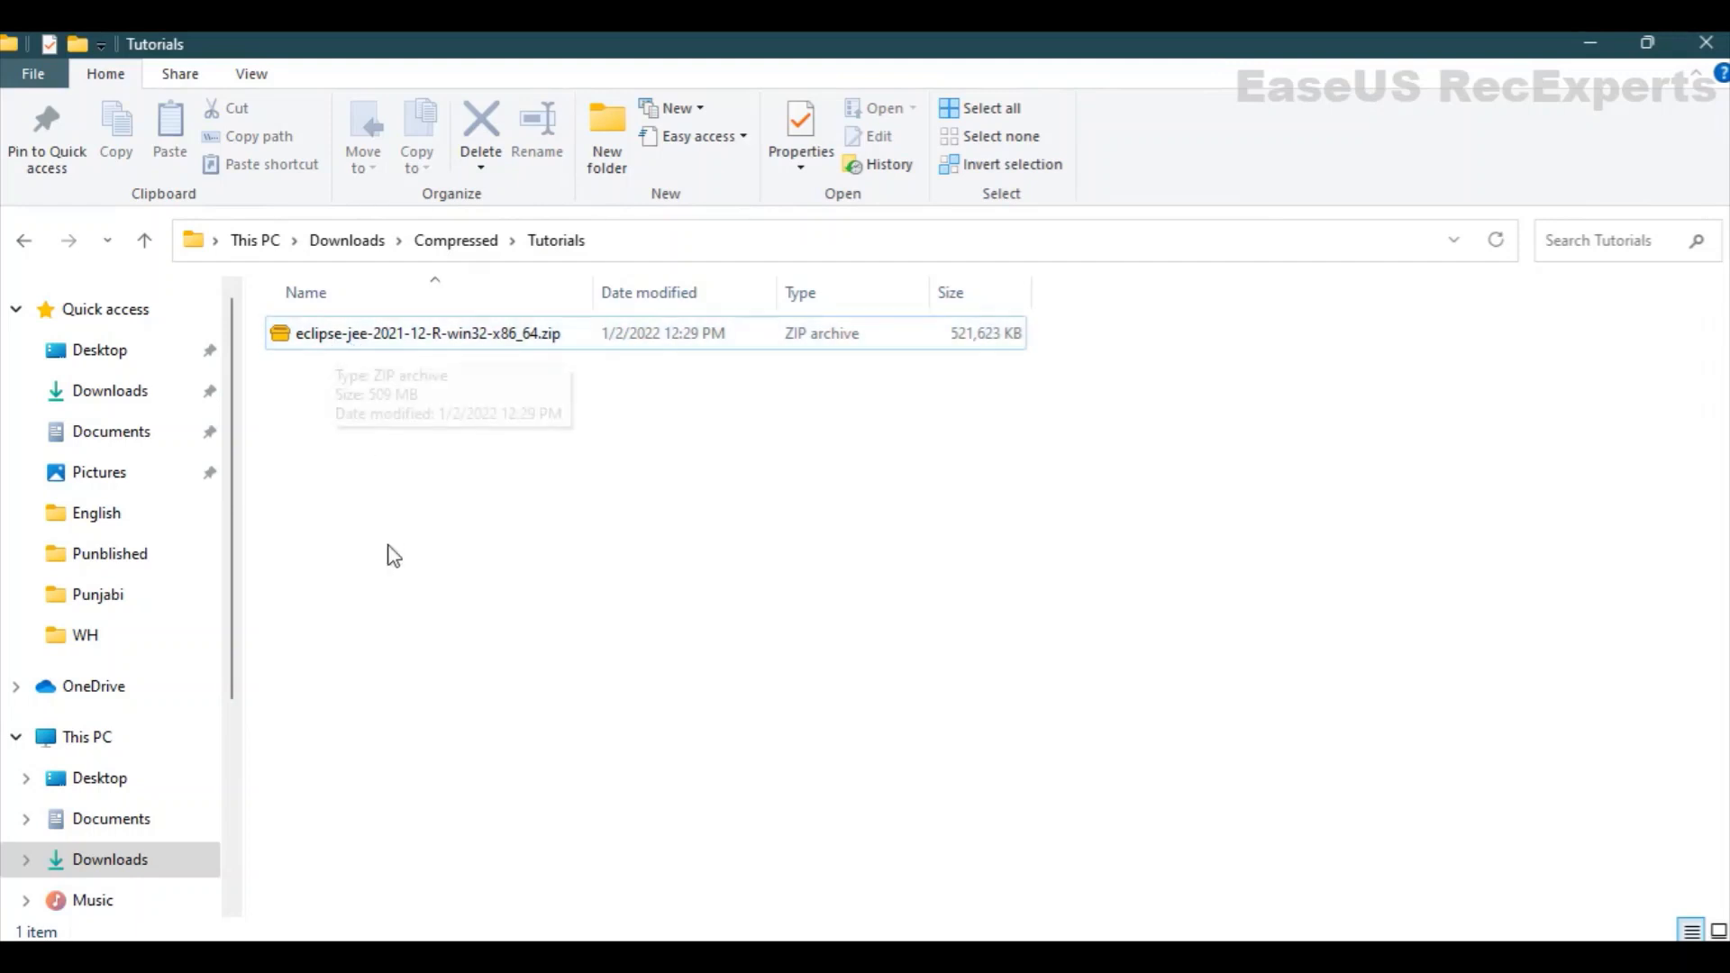
# Step: In File Explorer, extract eclipse-jee-2021-12-R-win32-x86_64.zip to the default destination folder, showing the extracted files when complete
pyautogui.click(326, 343)
pyautogui.rightClick(327, 342)
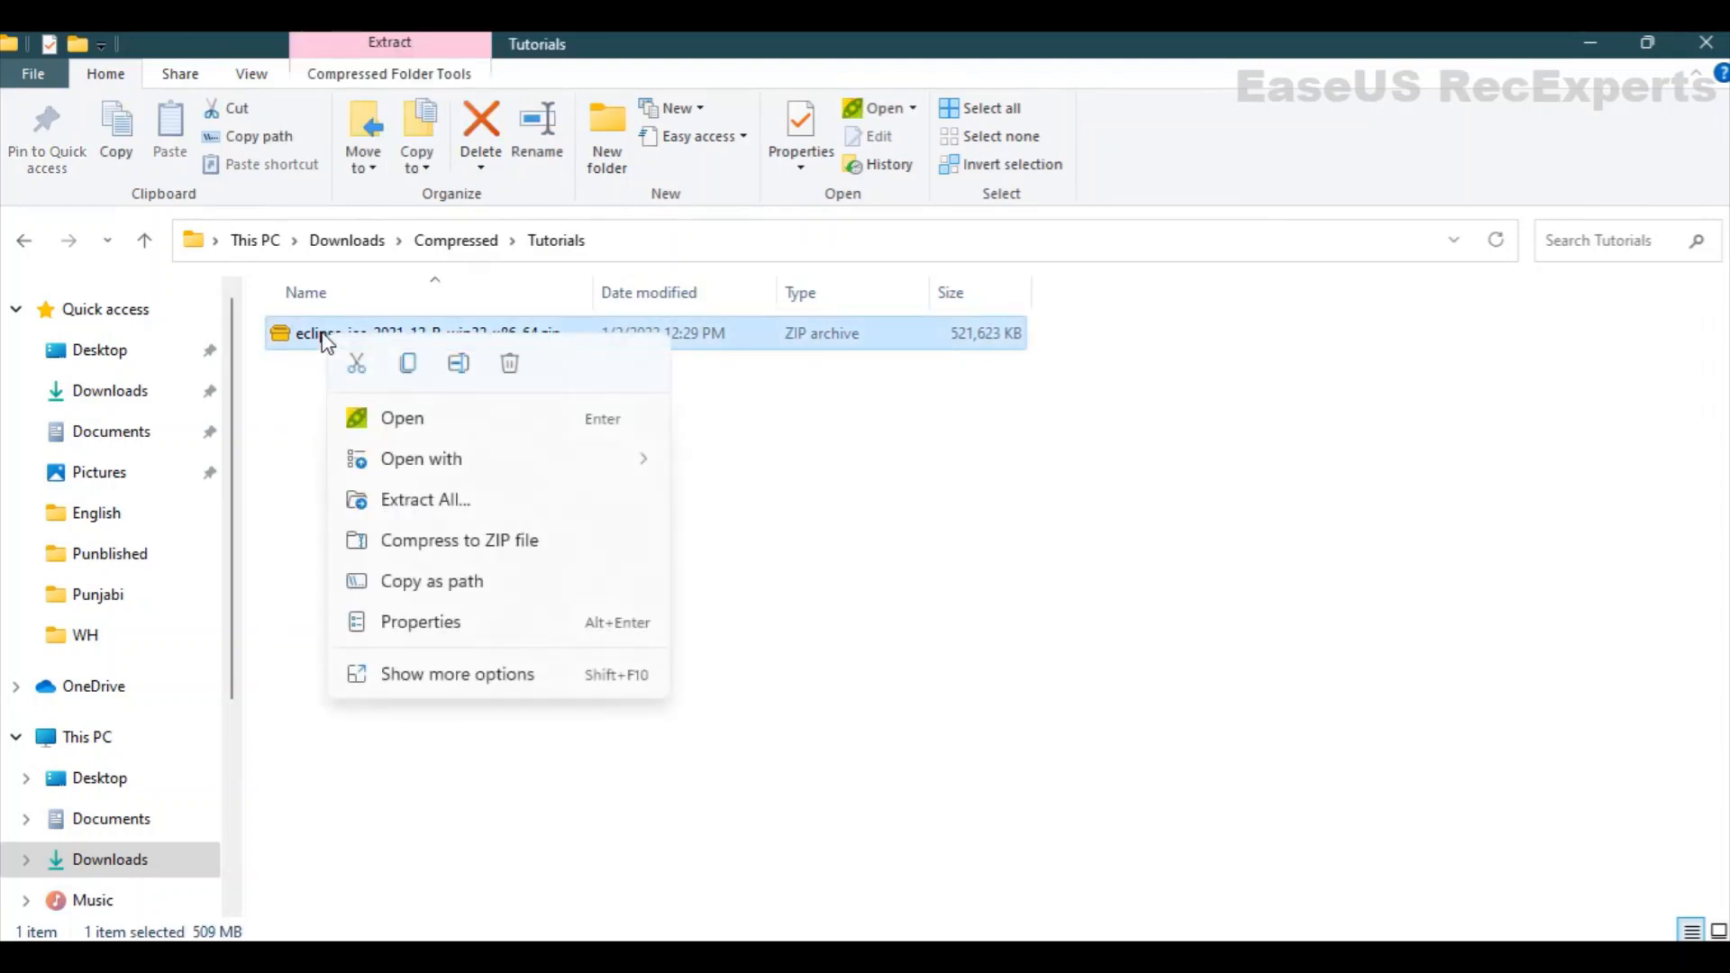
pyautogui.click(424, 500)
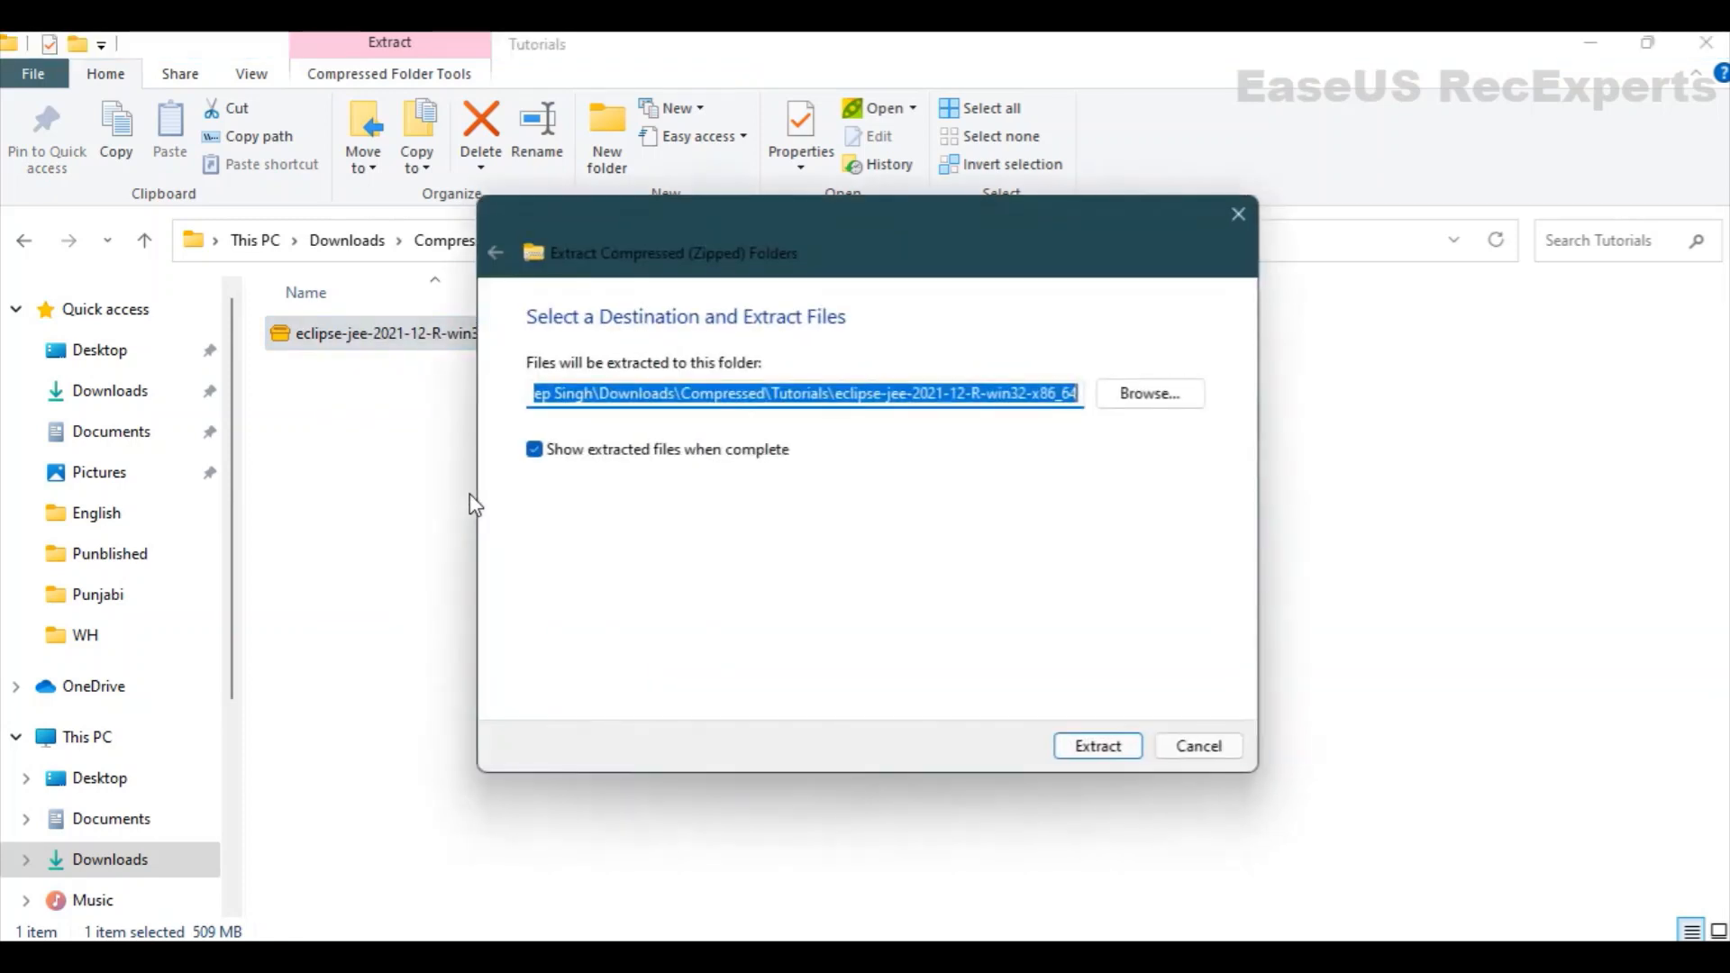
pyautogui.click(901, 415)
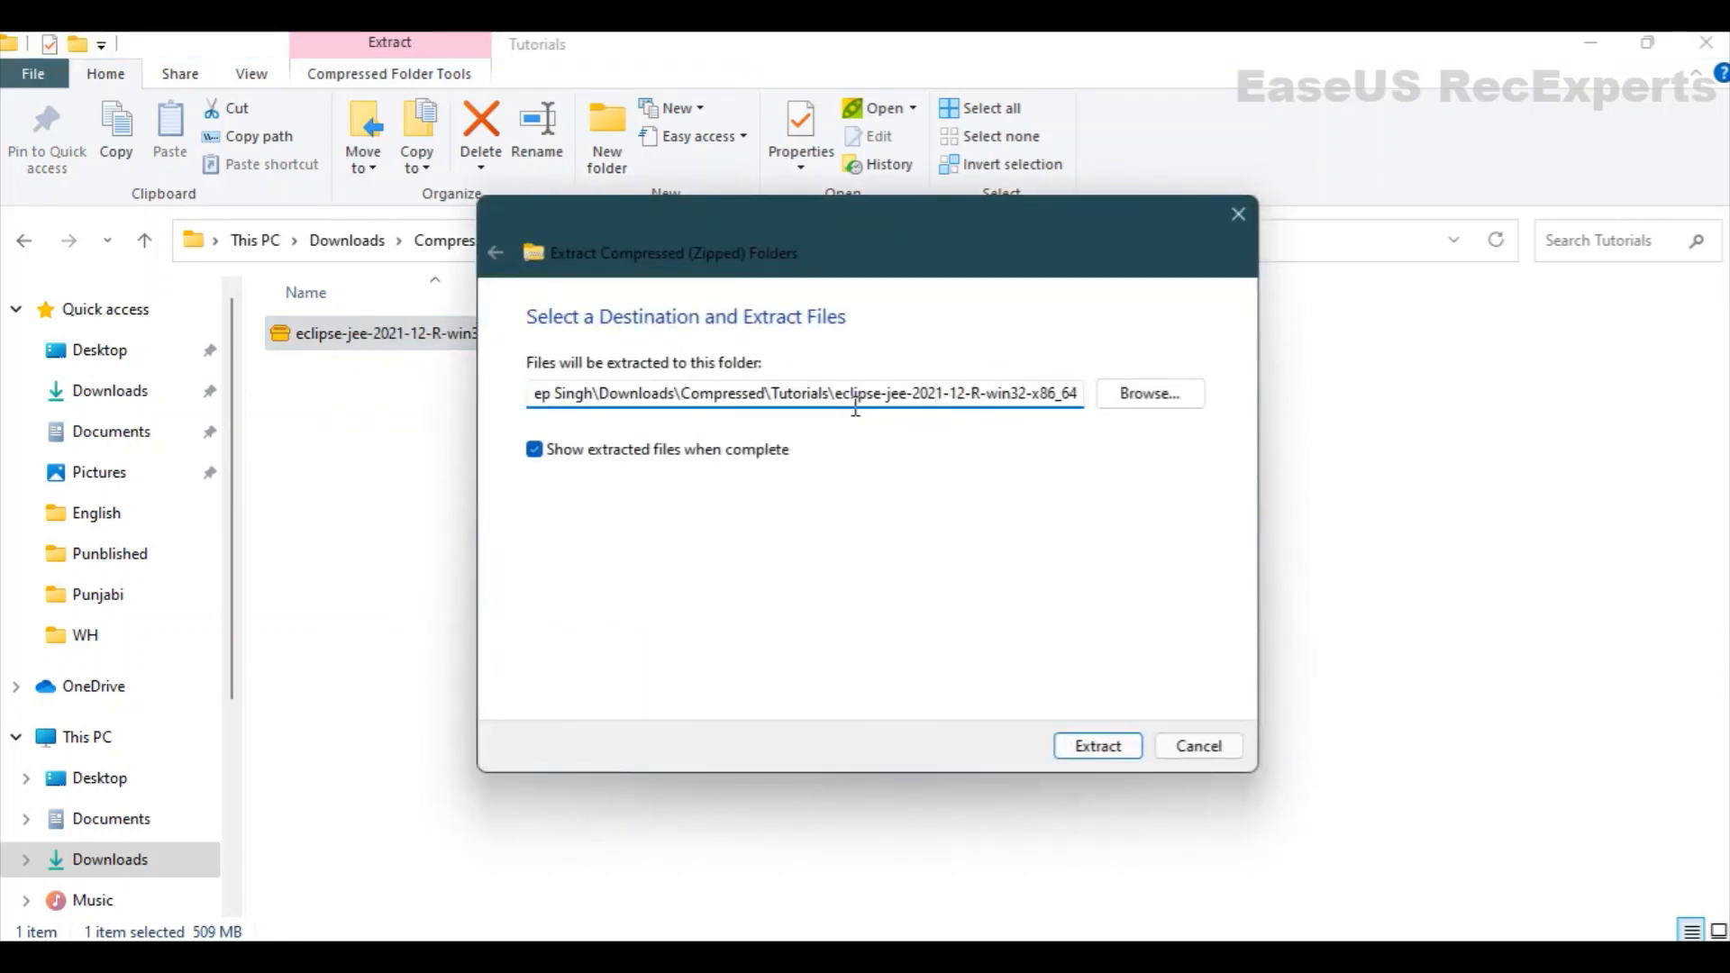
pyautogui.moveTo(843, 414); pyautogui.dragTo(1085, 414)
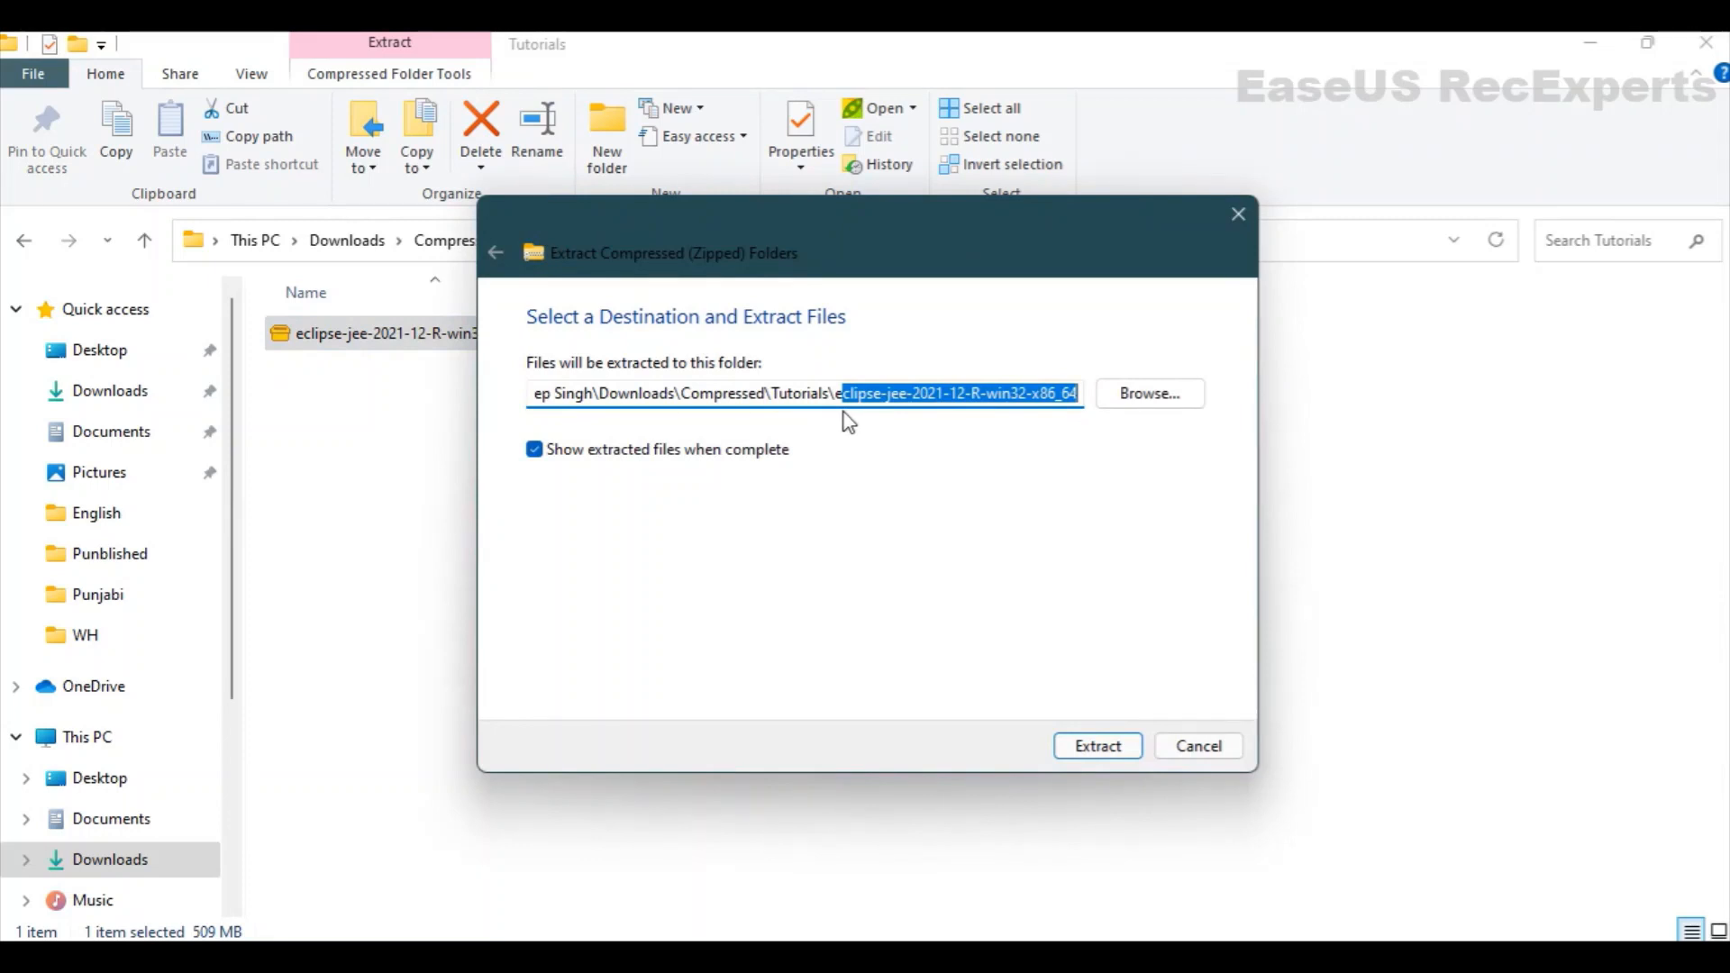
pyautogui.click(1128, 402)
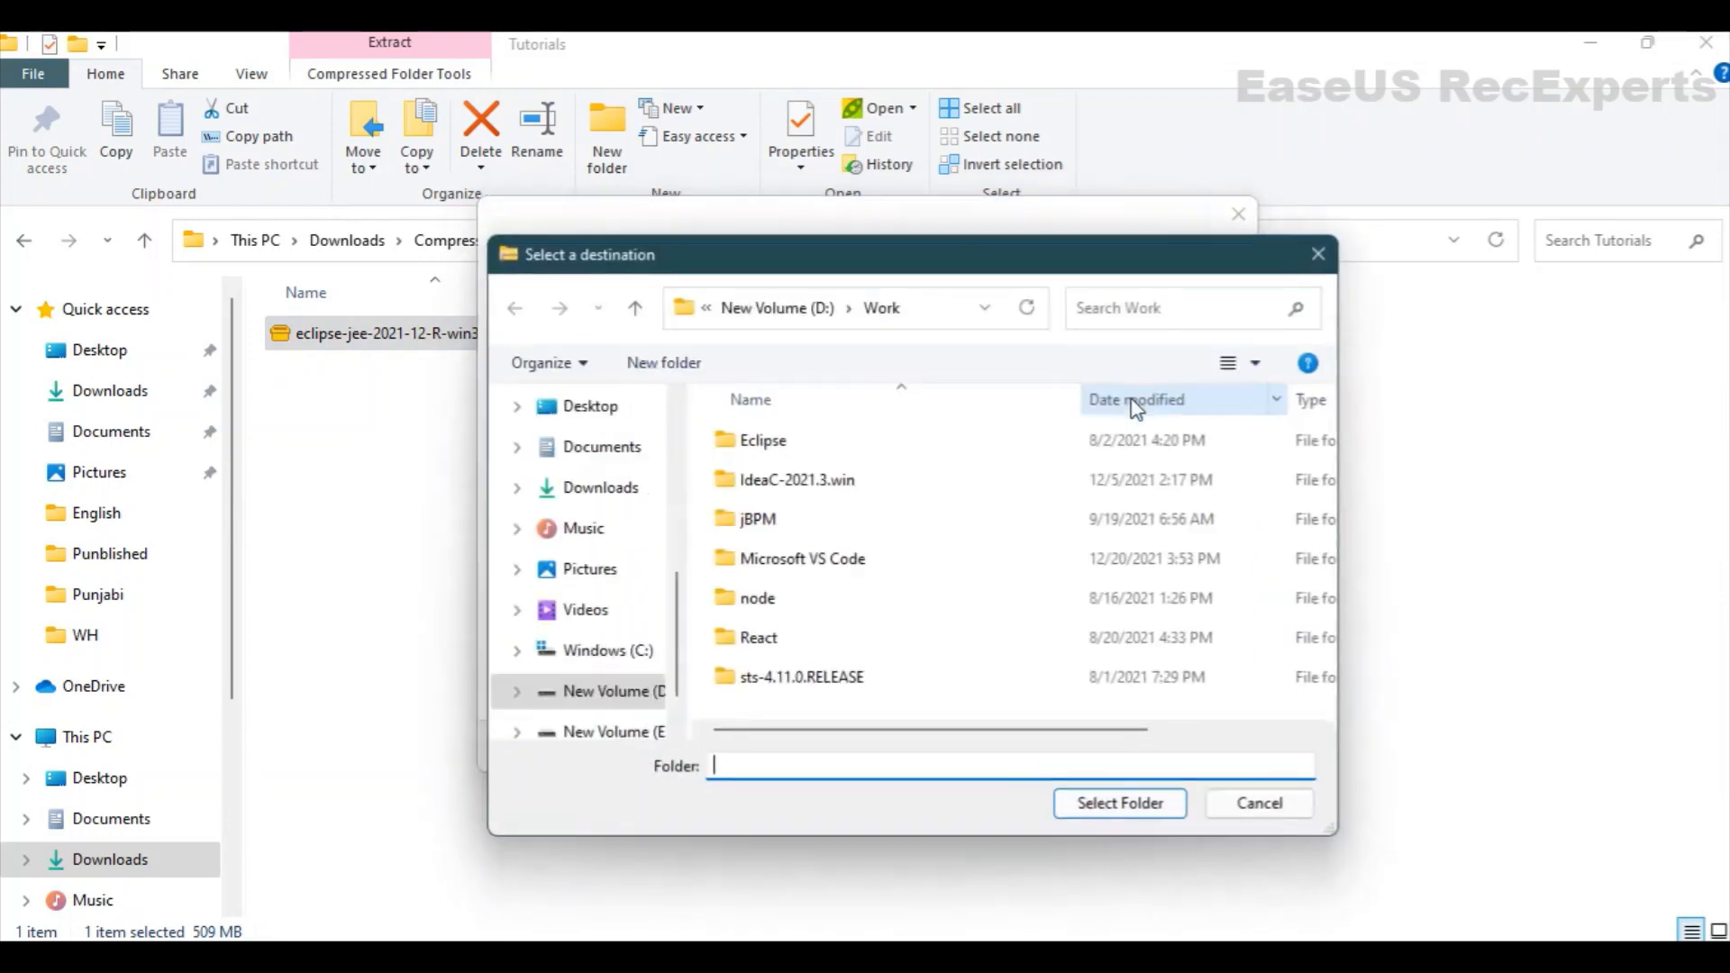
pyautogui.click(1318, 255)
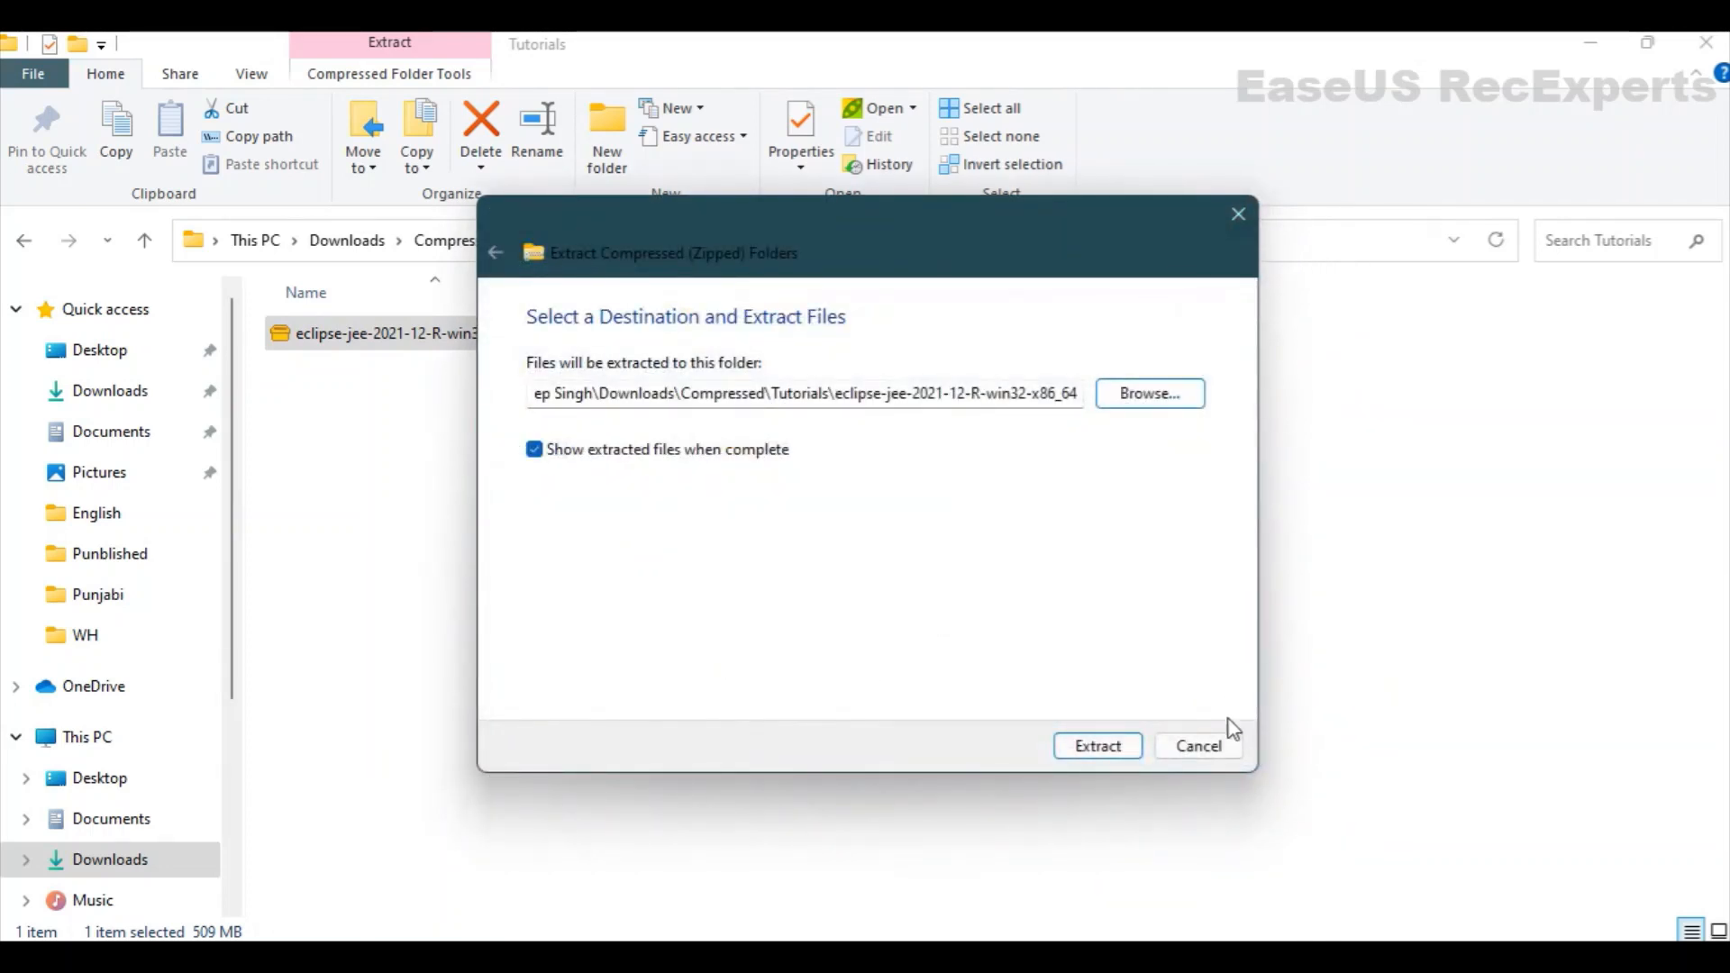
pyautogui.click(1098, 747)
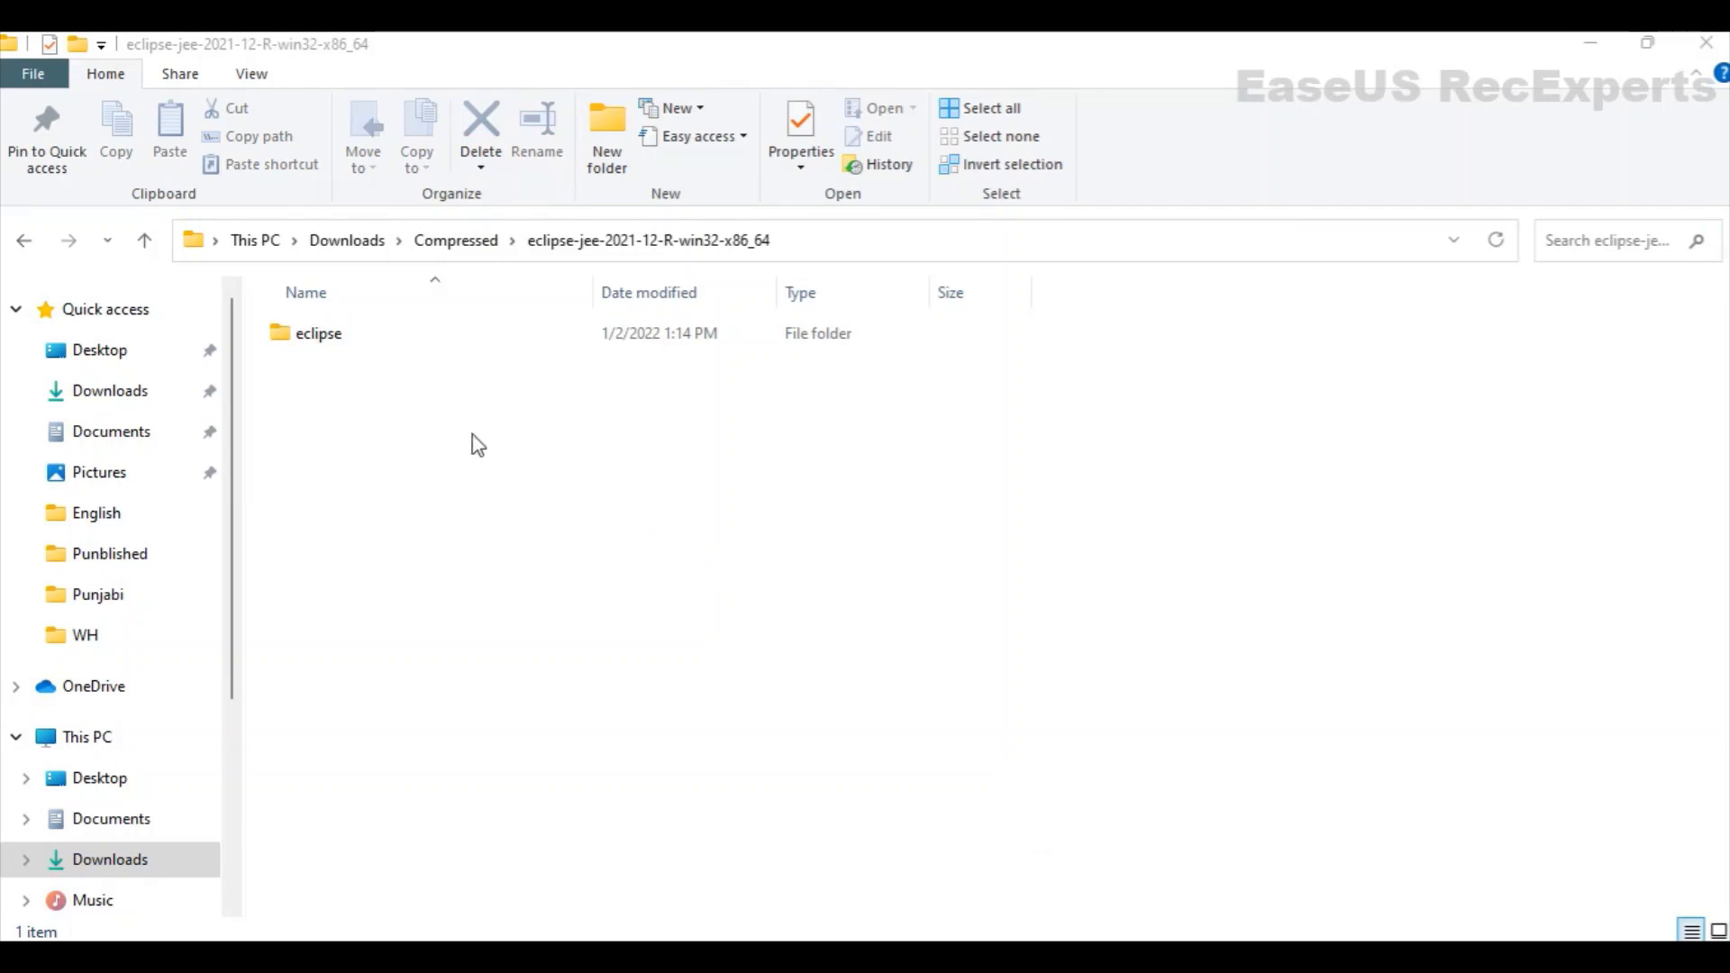
# Step: Open the extracted eclipse folder and start eclipse.exe to bring up the workspace launcher
pyautogui.click(322, 354)
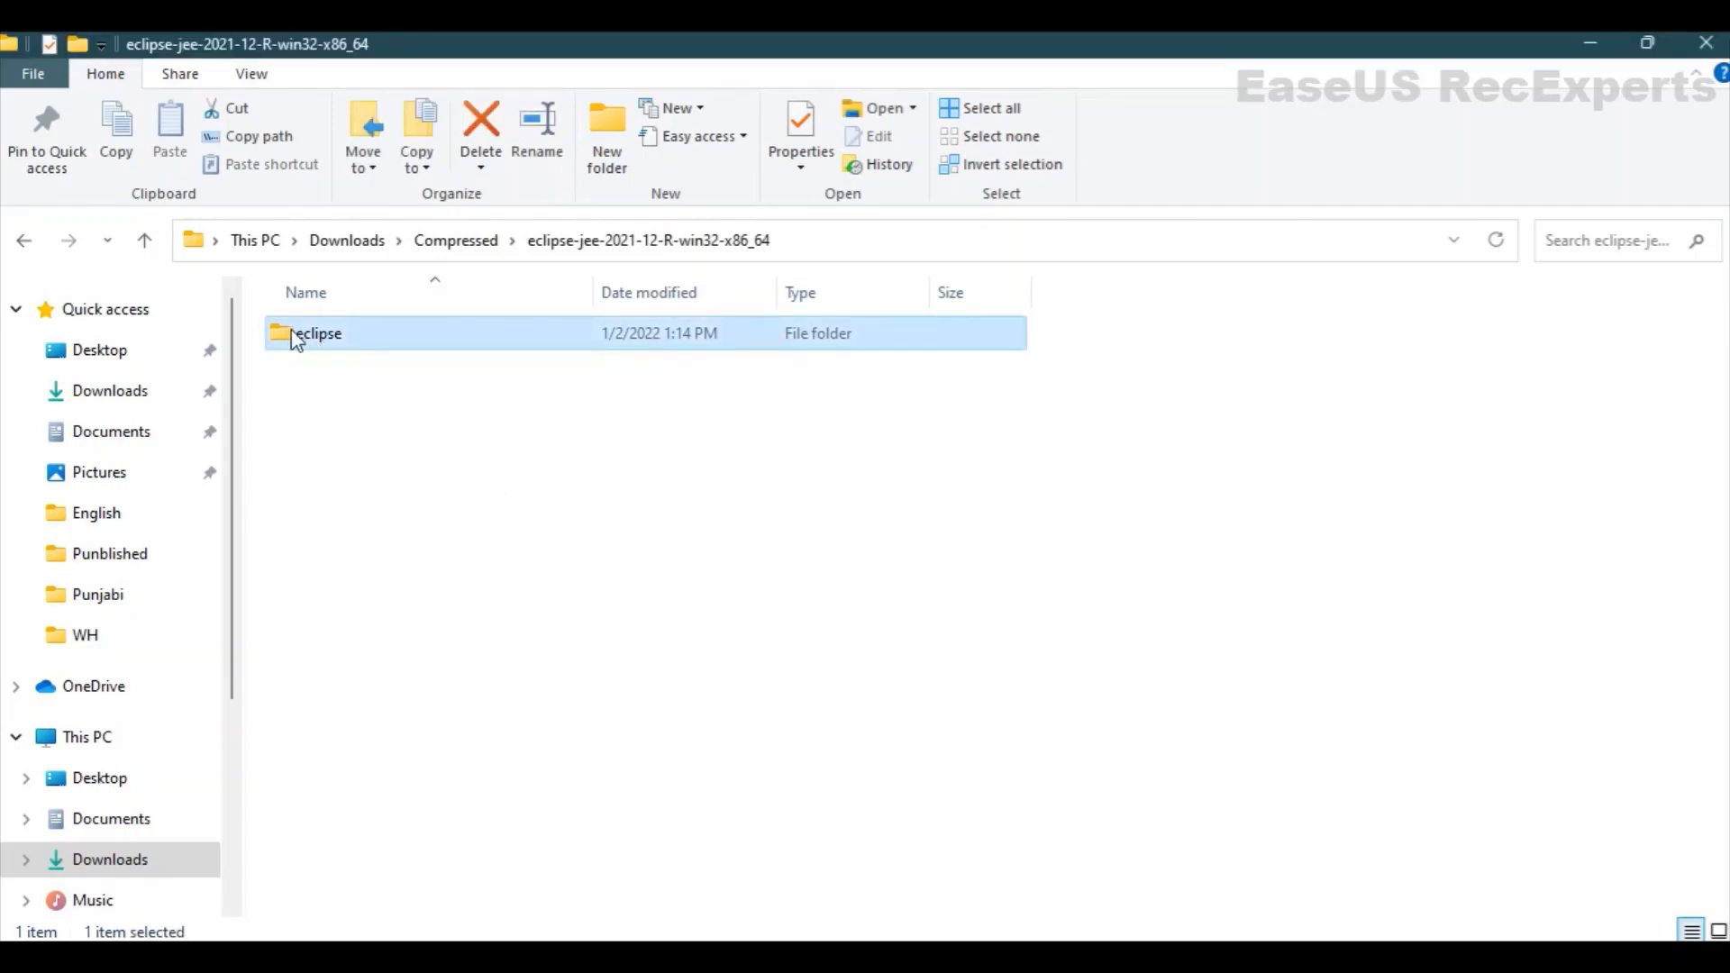
pyautogui.doubleClick(321, 347)
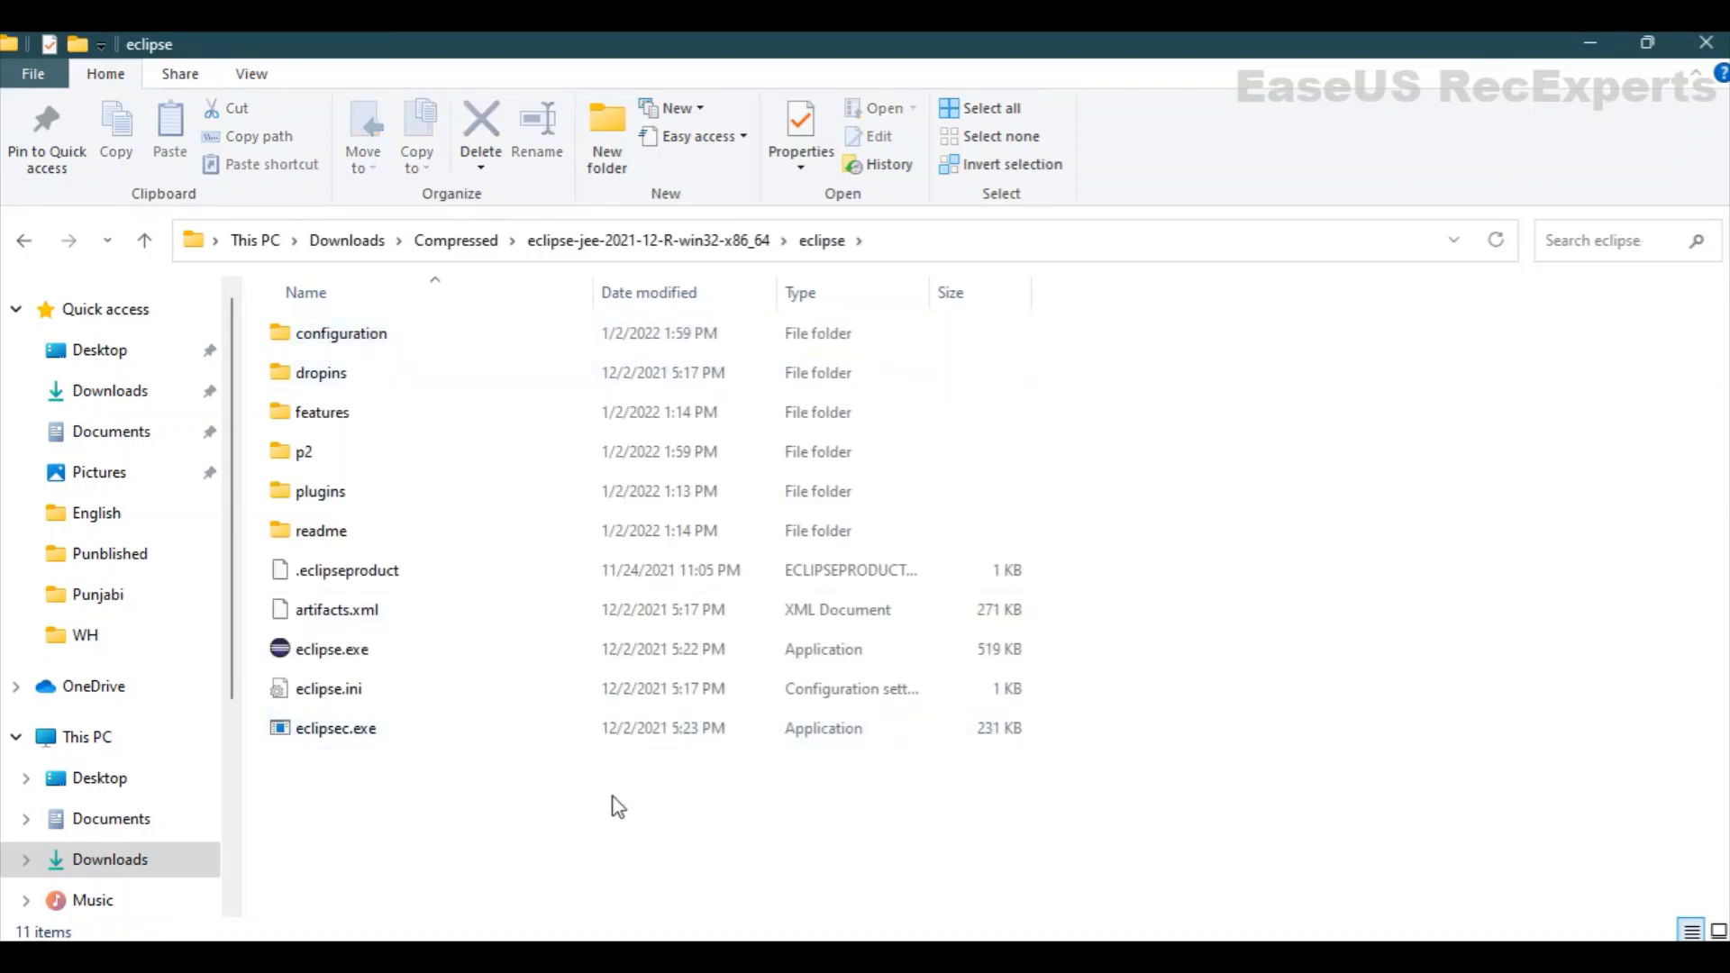
pyautogui.doubleClick(343, 655)
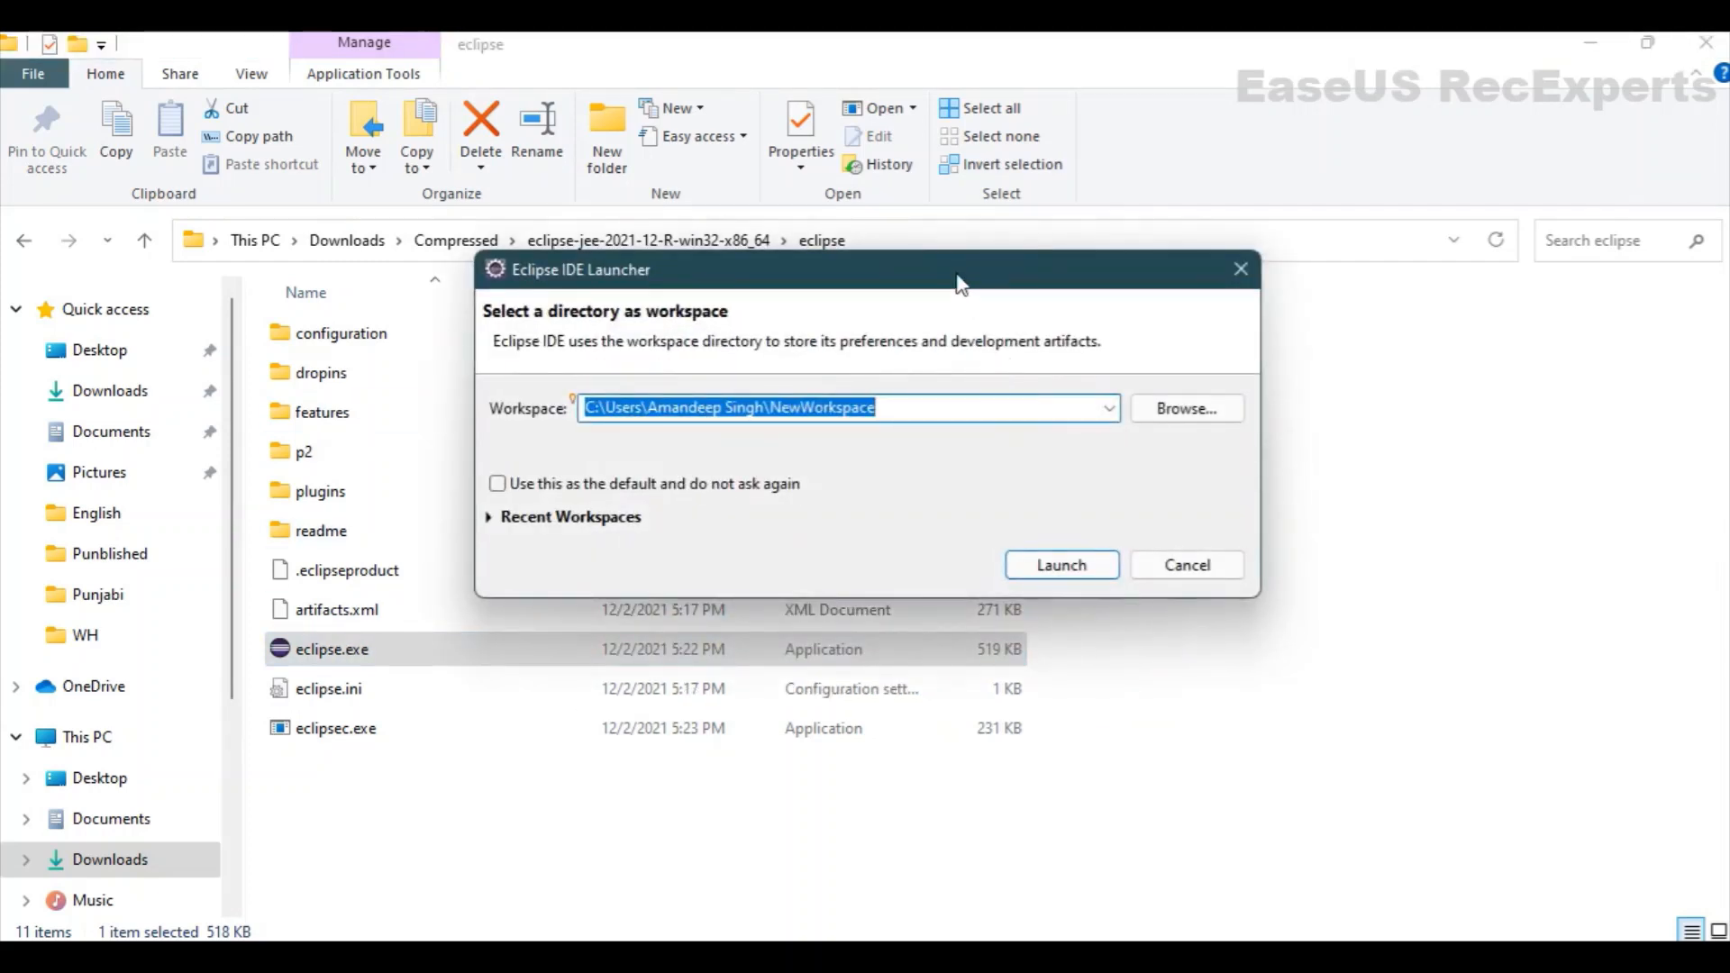
pyautogui.moveTo(961, 284); pyautogui.dragTo(930, 400)
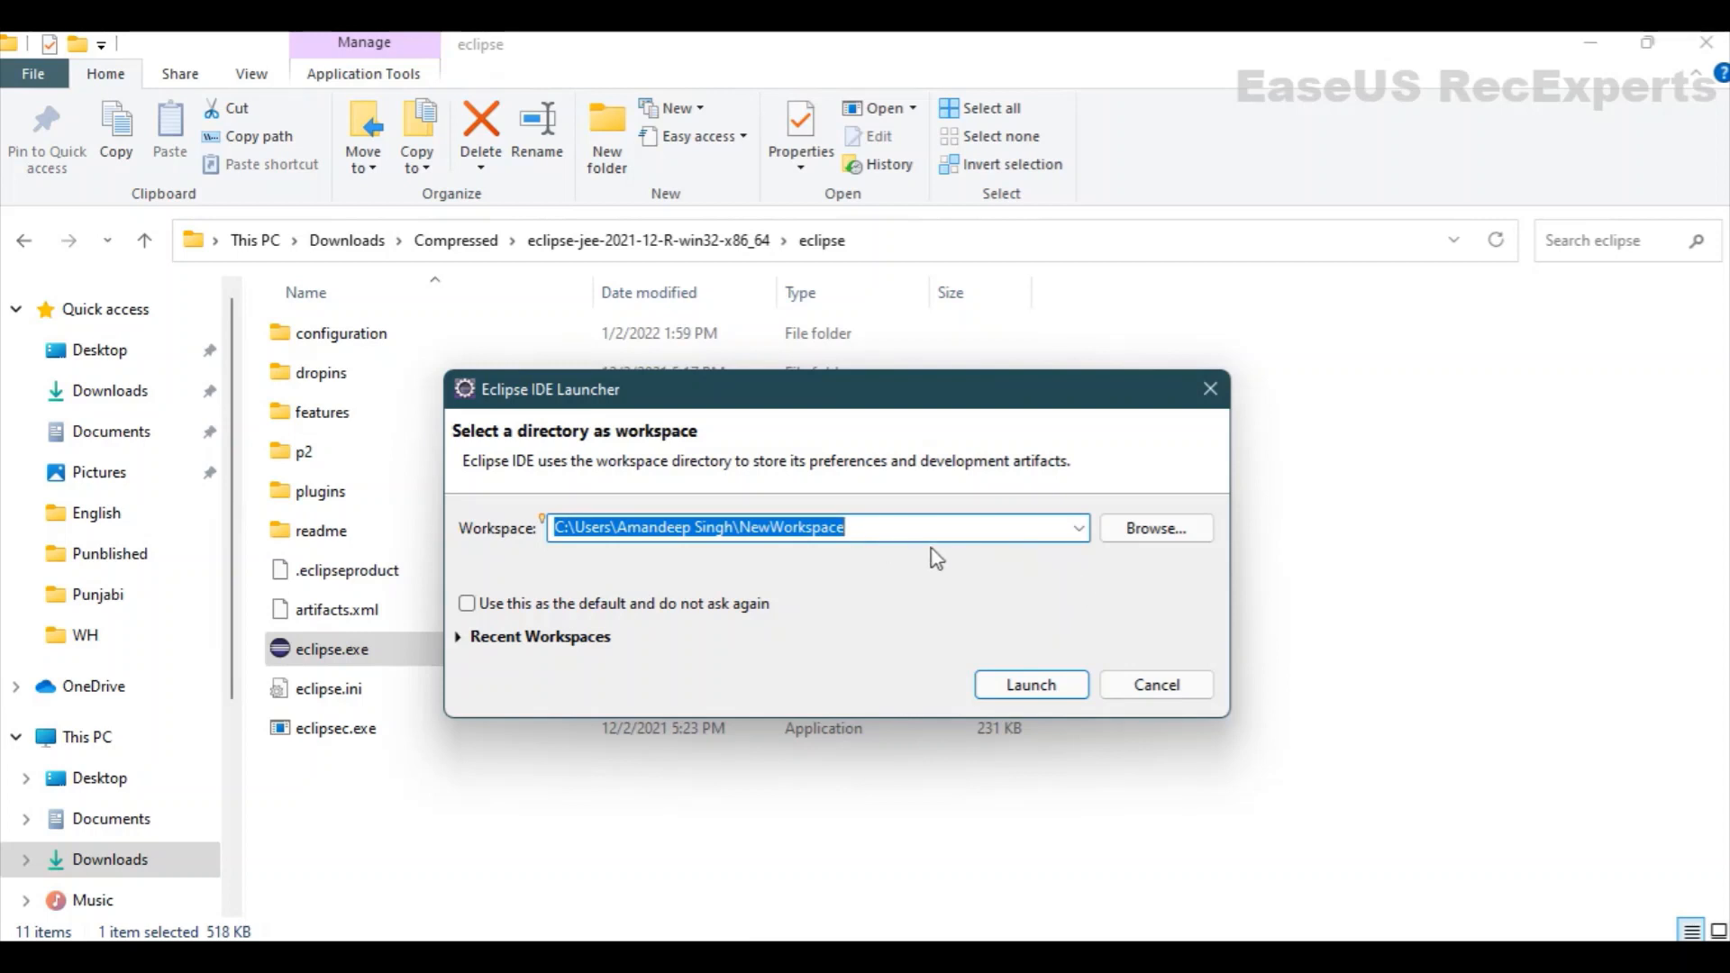
# Step: Browse for a workspace directory and create a new folder named MyWorkspace in Downloads
pyautogui.click(1158, 530)
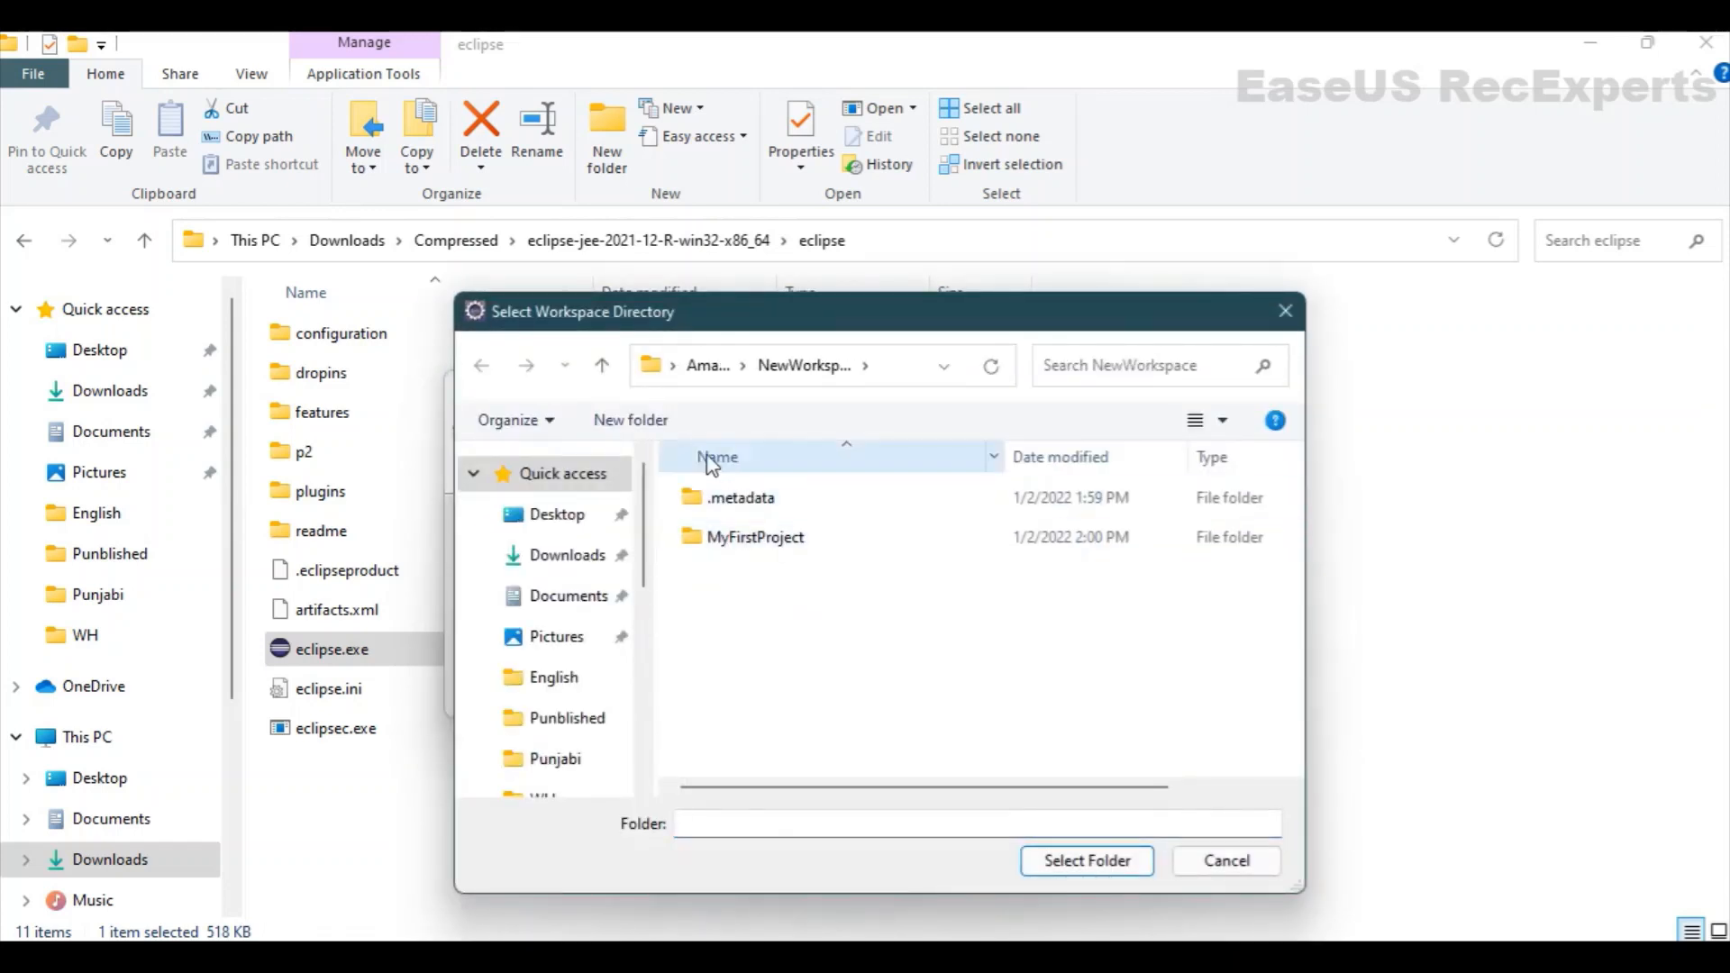
pyautogui.click(564, 551)
pyautogui.scroll(-1, 890, 633)
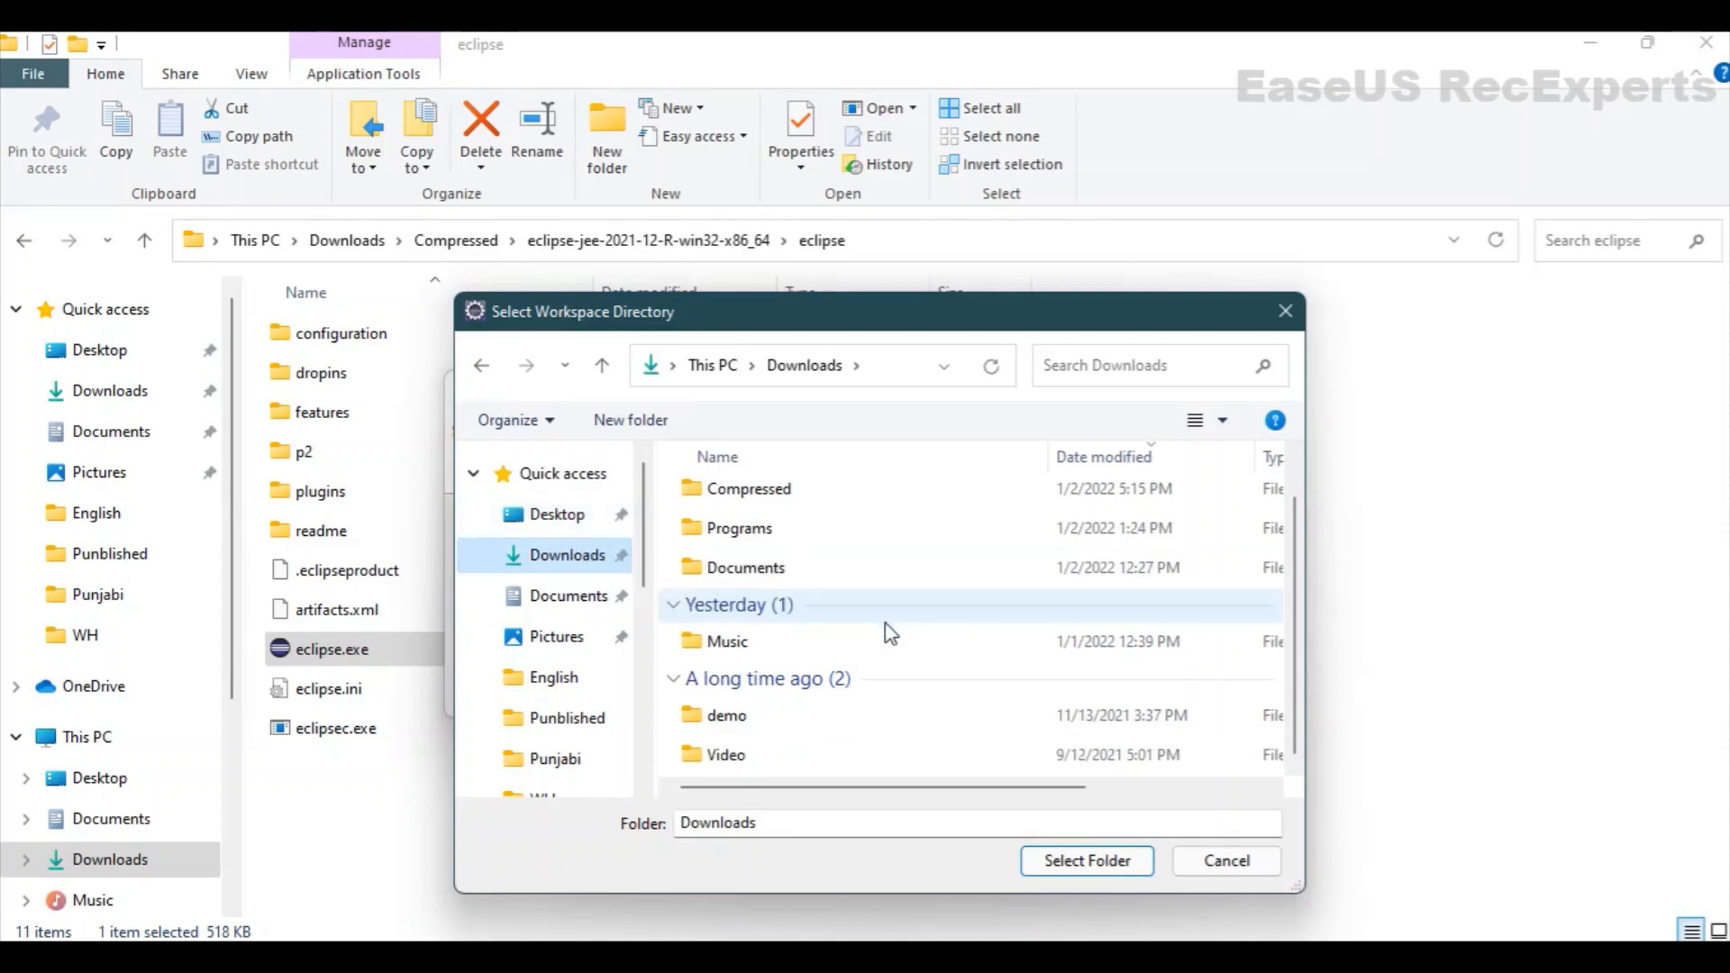
pyautogui.scroll(1, 887, 629)
pyautogui.scroll(-1, 884, 631)
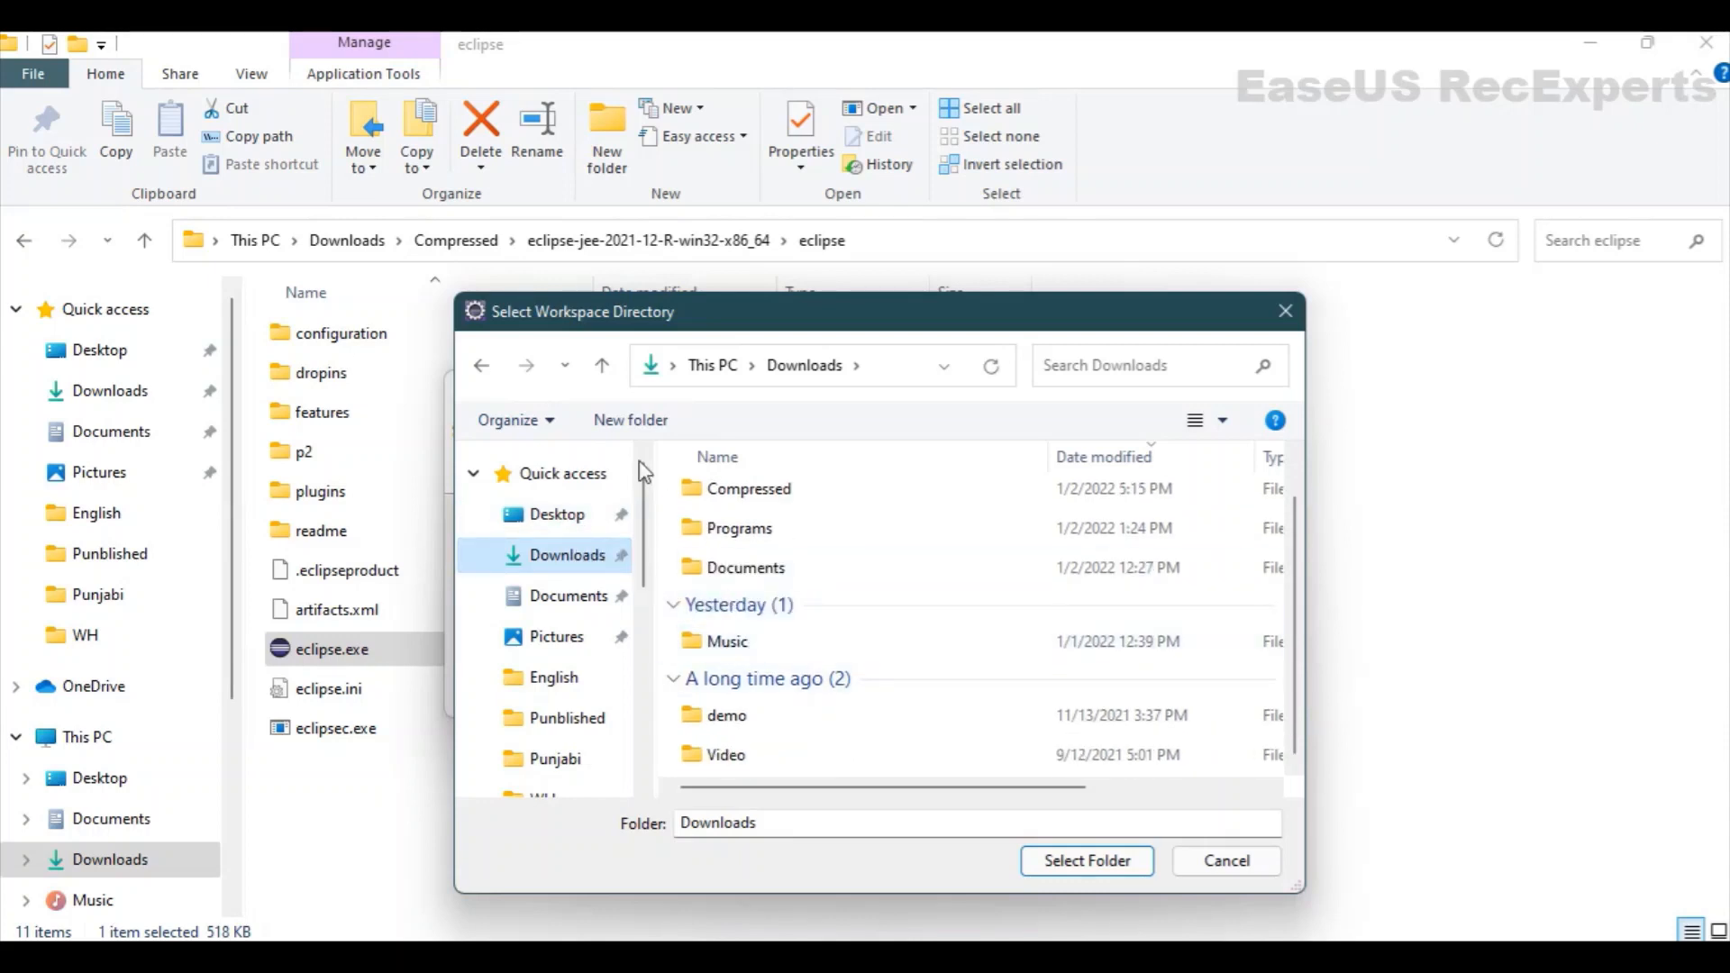
pyautogui.click(635, 422)
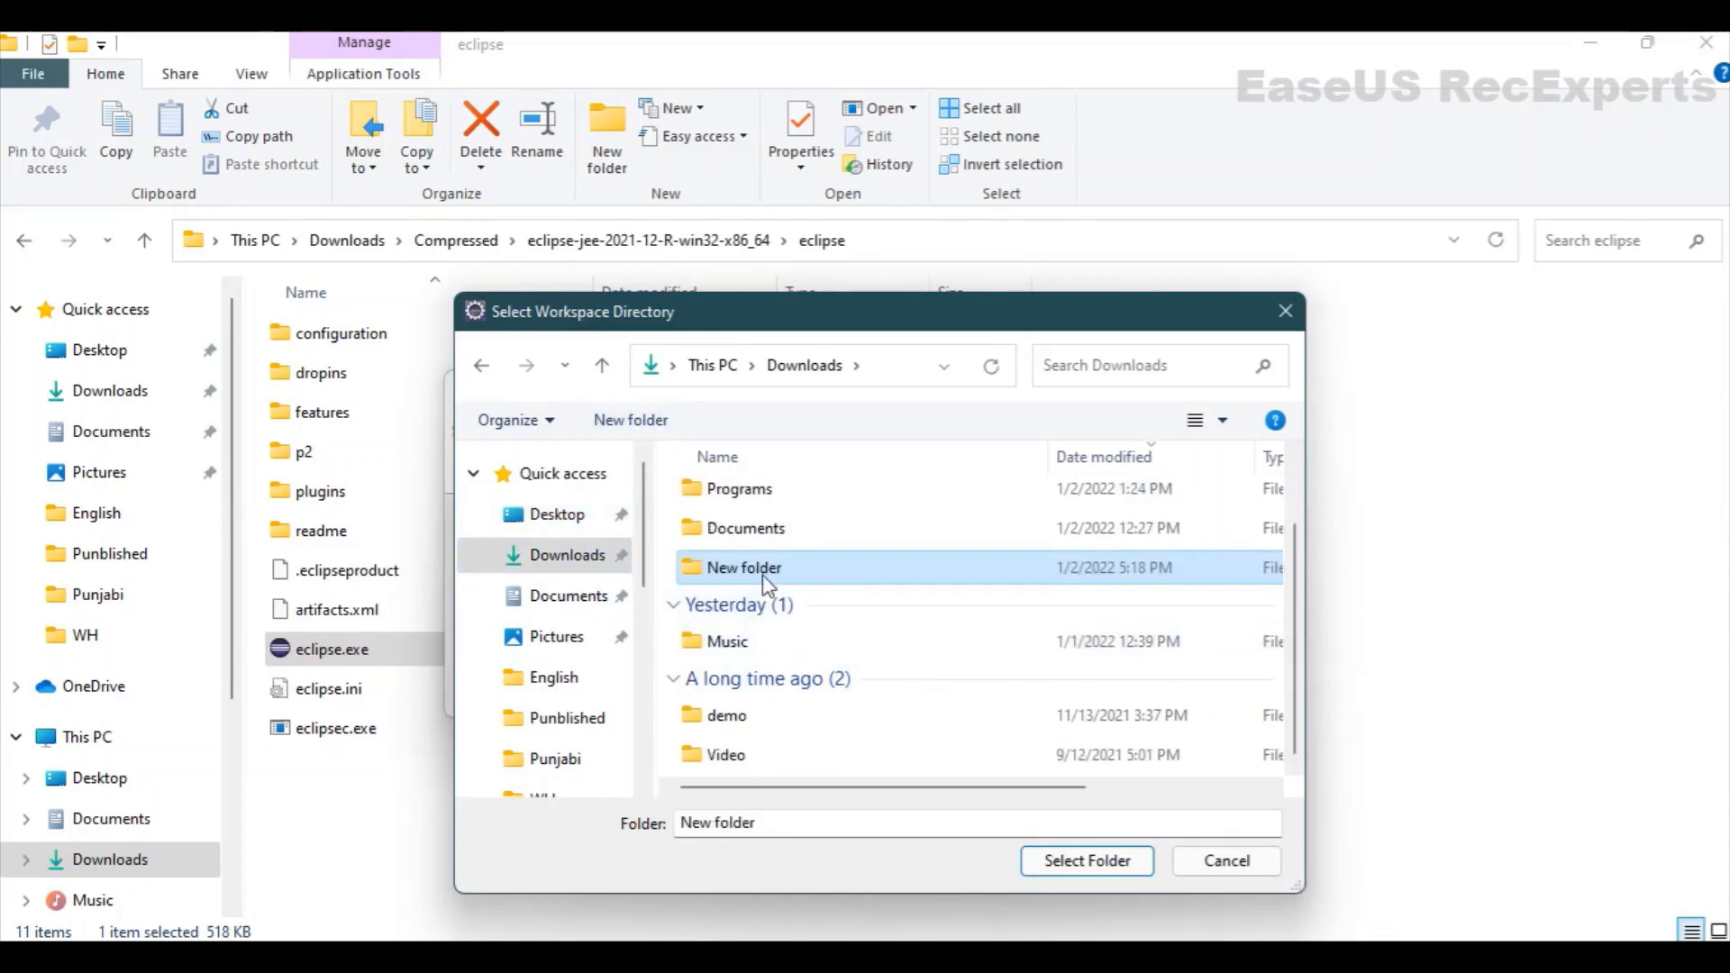
pyautogui.scroll(1, 775, 595)
pyautogui.click(753, 657)
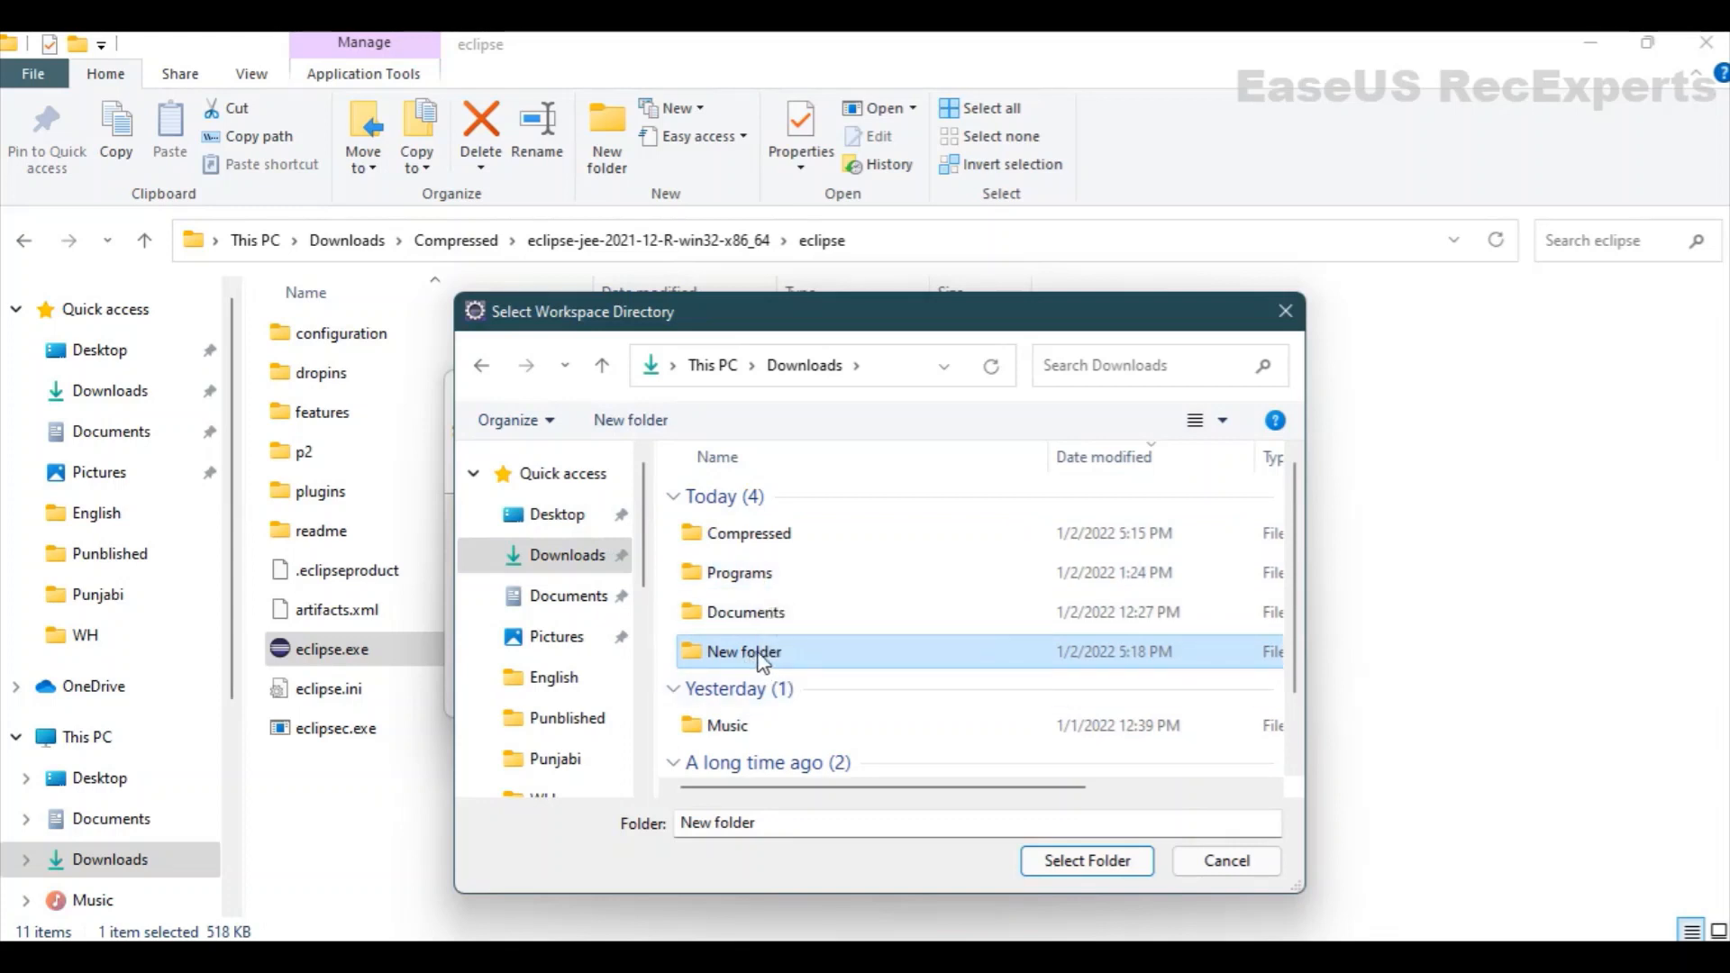
pyautogui.write('My')
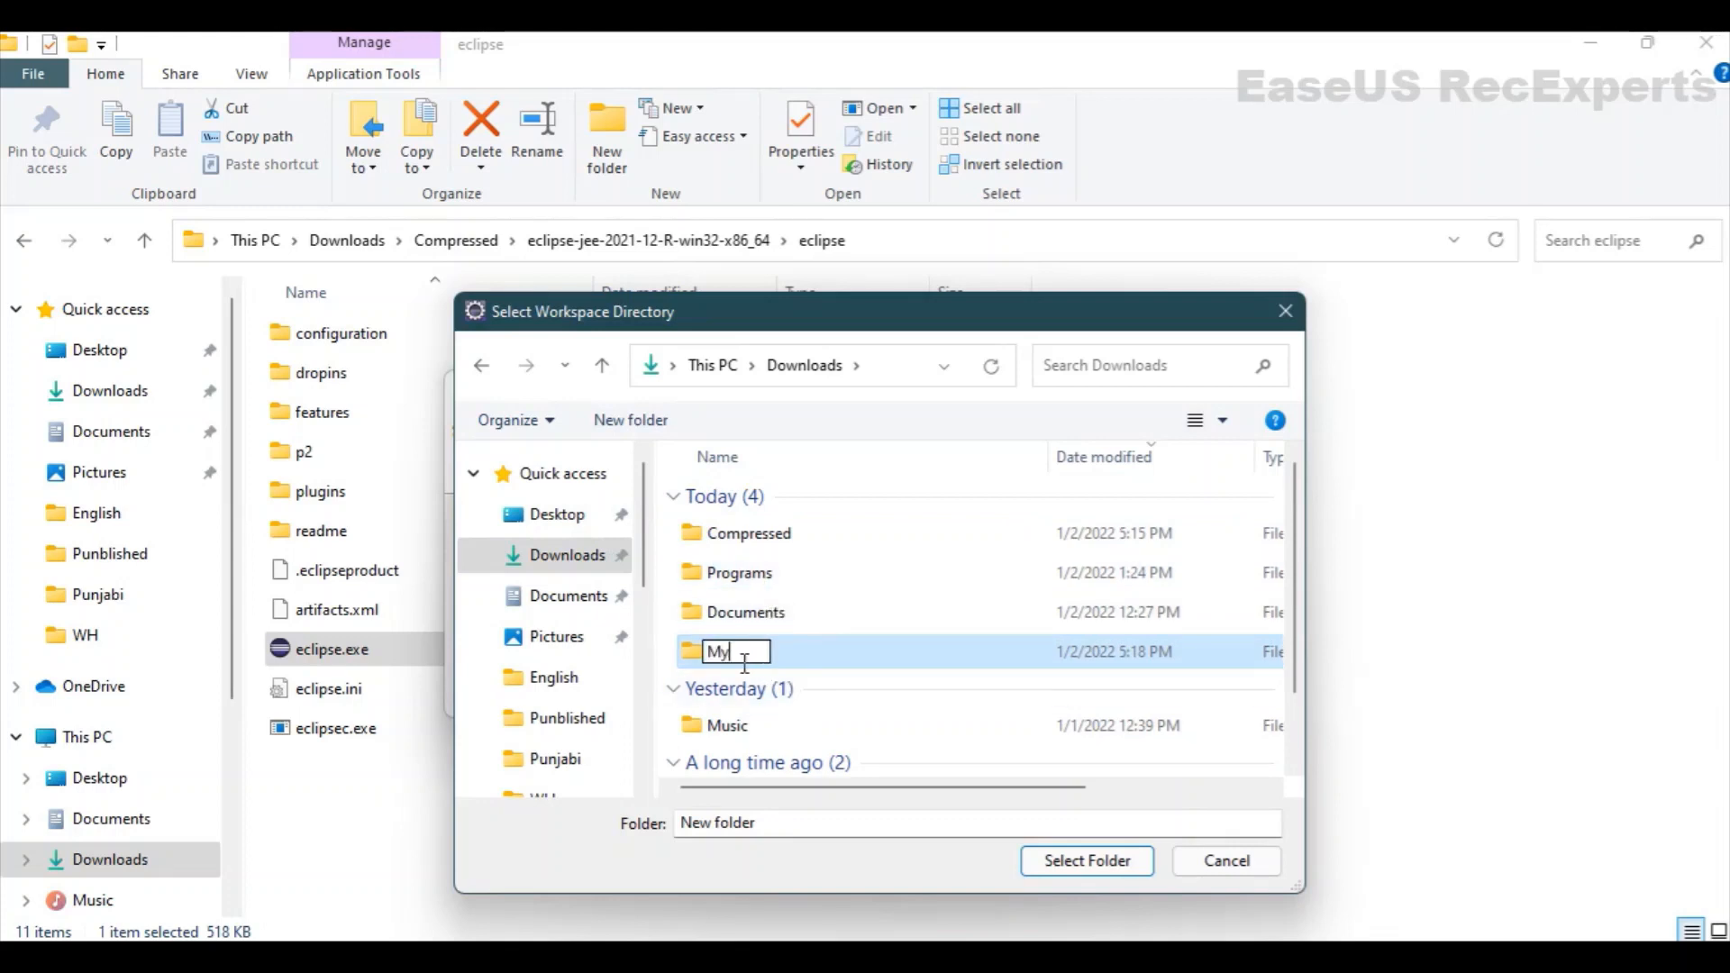
pyautogui.write('Workspace')
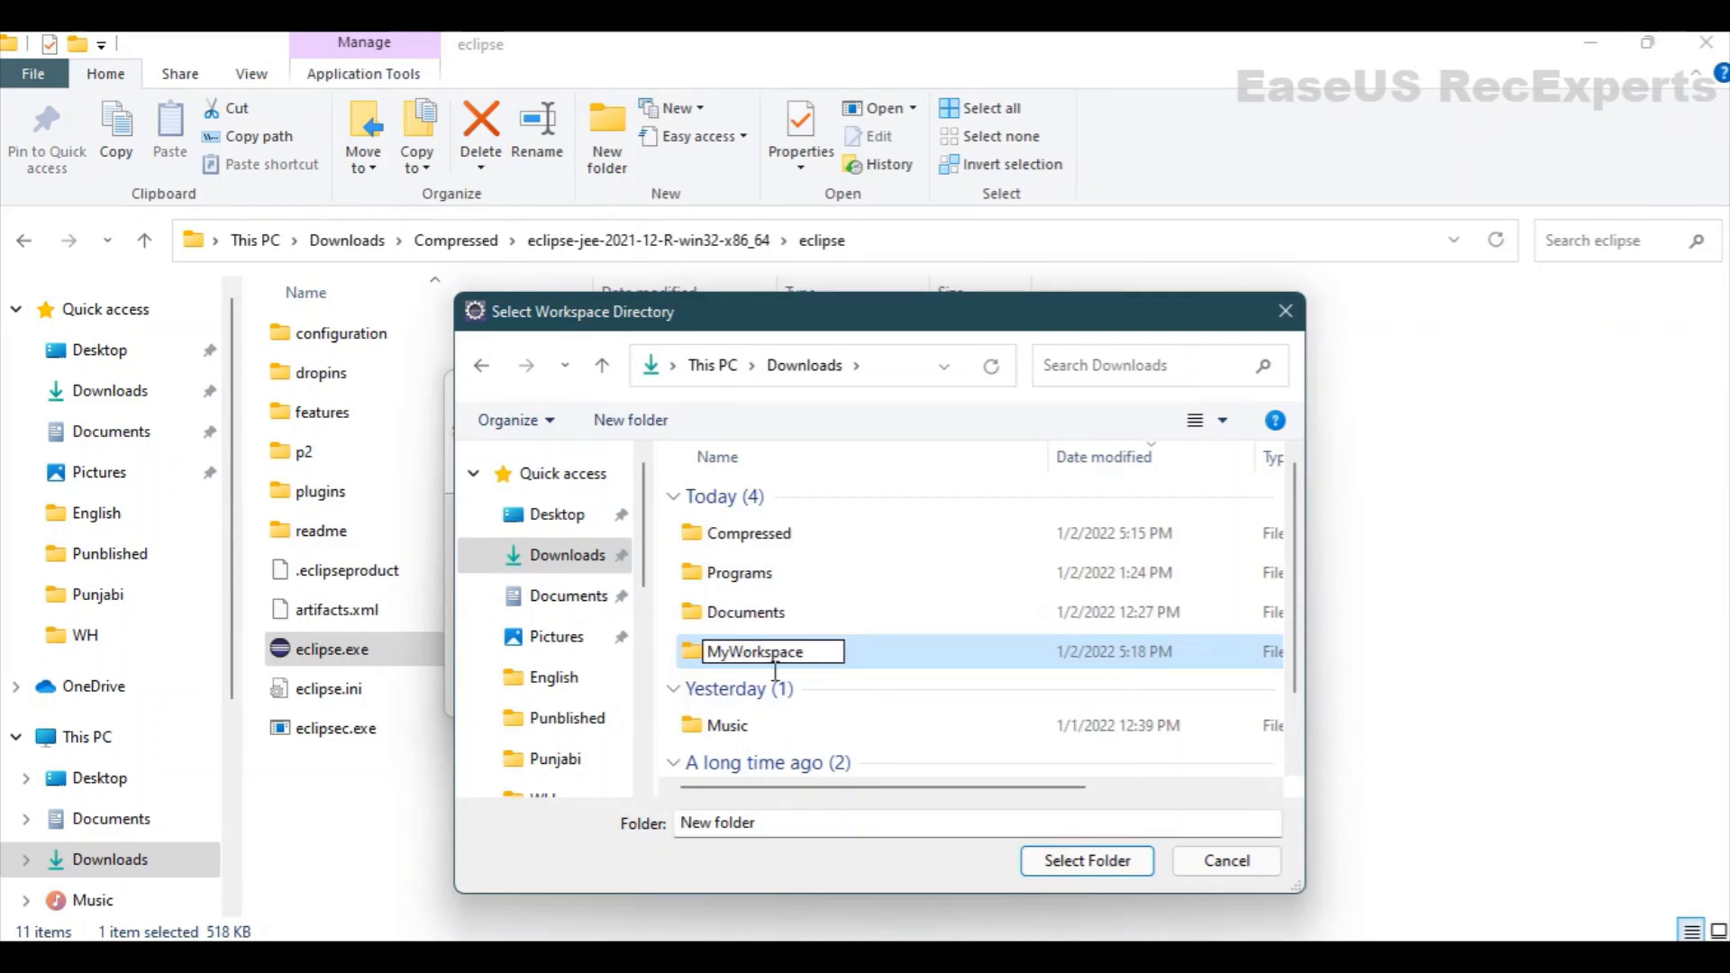
pyautogui.press('Return')
# Step: Choose the MyWorkspace folder as the workspace directory and launch Eclipse with it
pyautogui.doubleClick(762, 663)
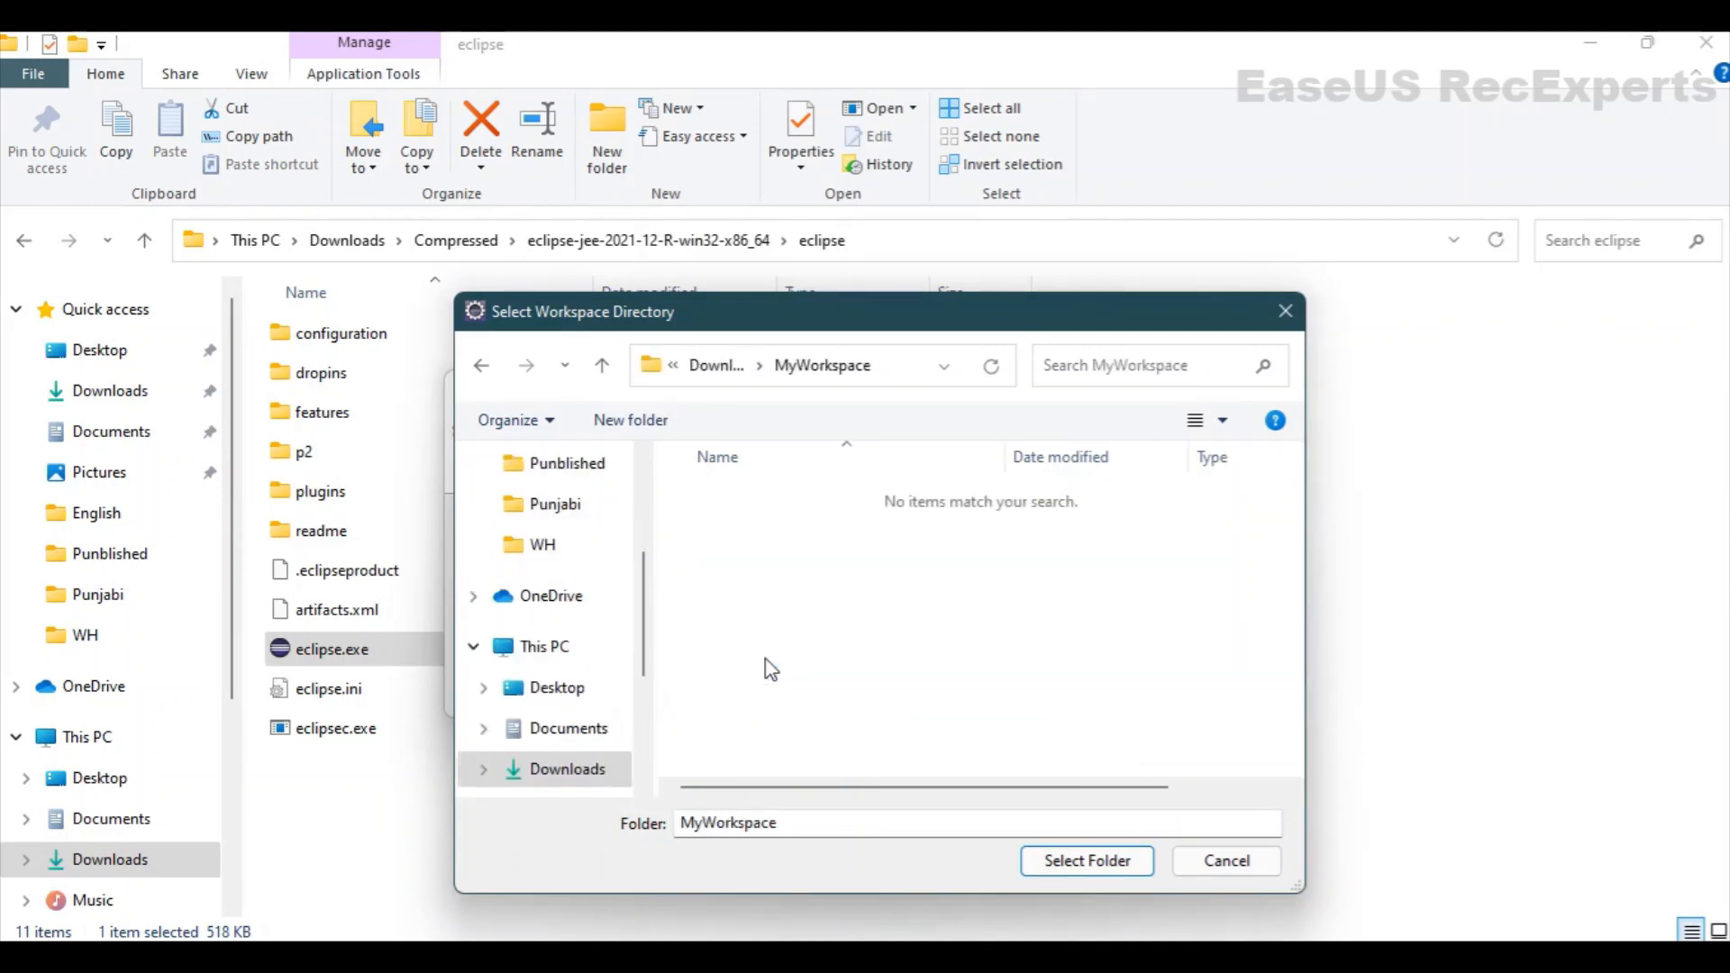
pyautogui.click(1085, 864)
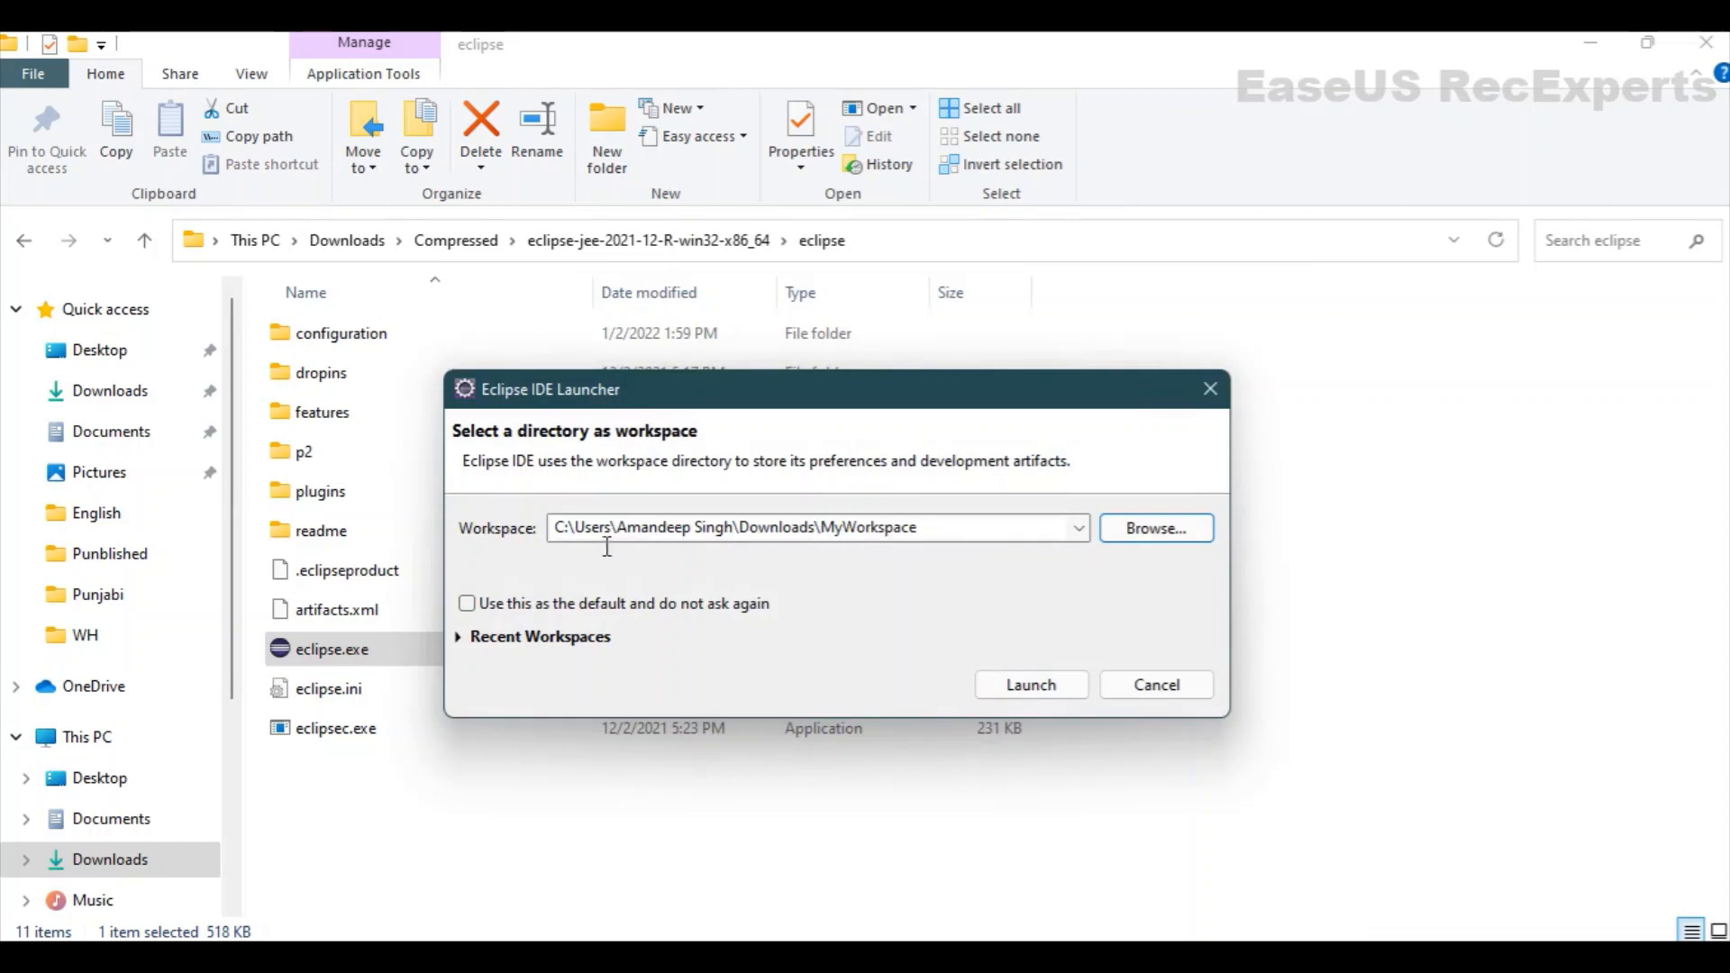
pyautogui.click(1030, 687)
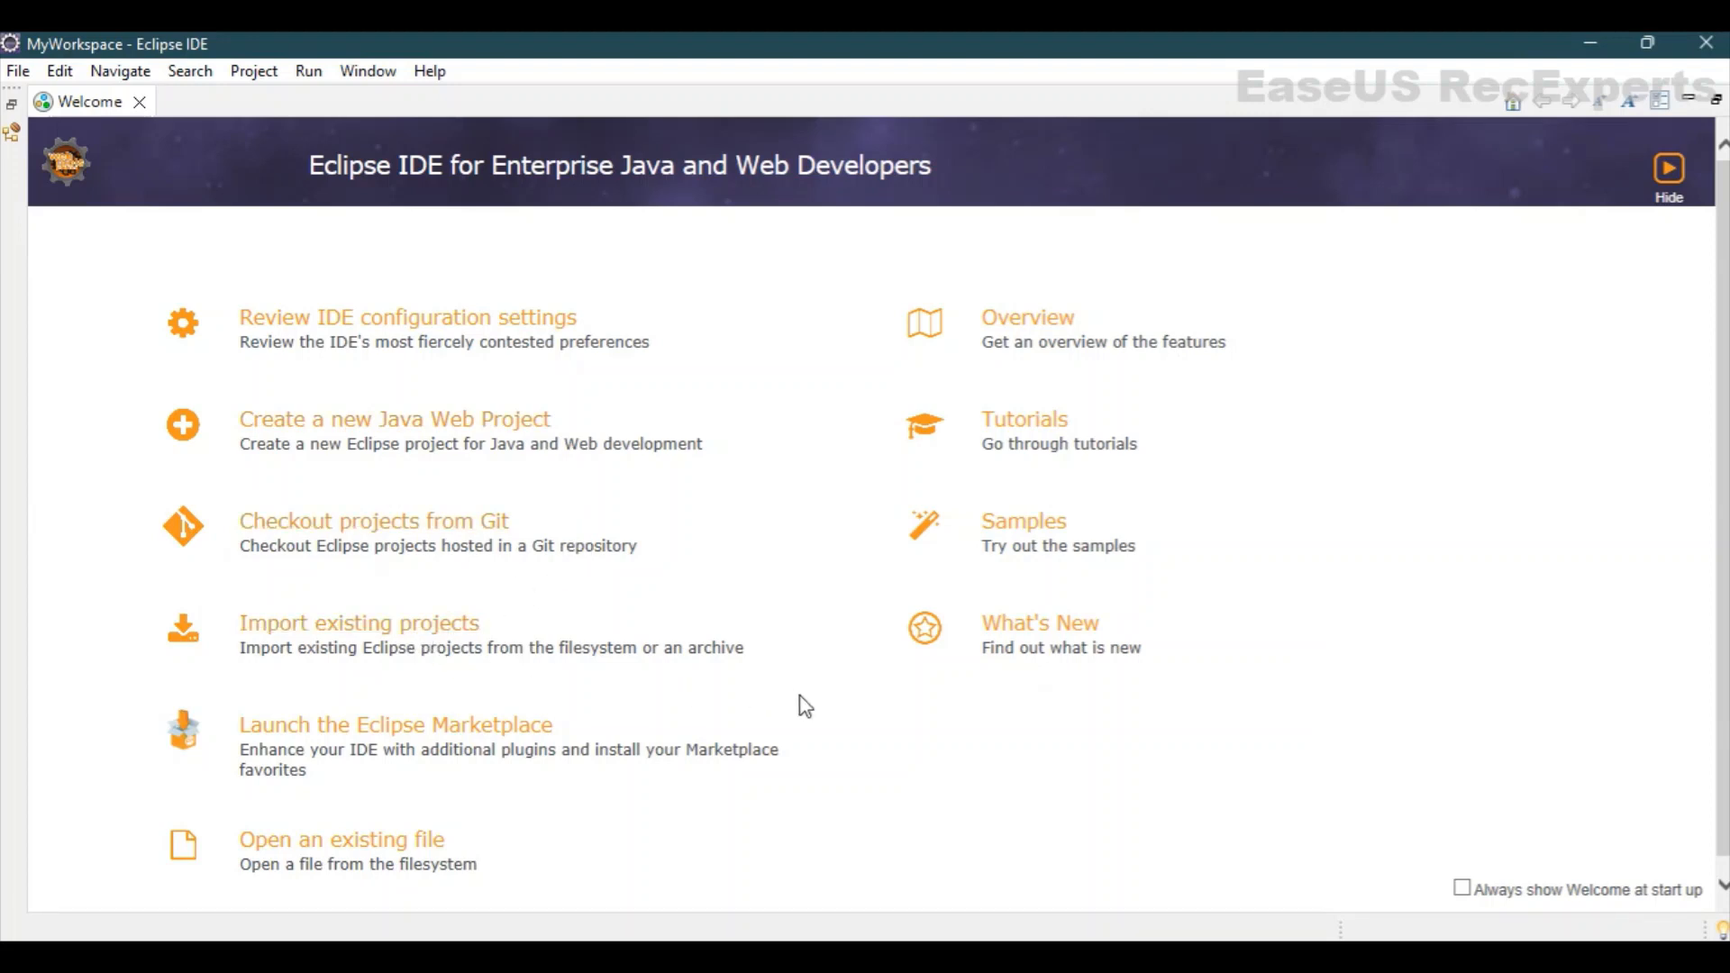
# Step: Look over the main menus and the Samples page, and close the Welcome page to reach the workbench
pyautogui.click(18, 72)
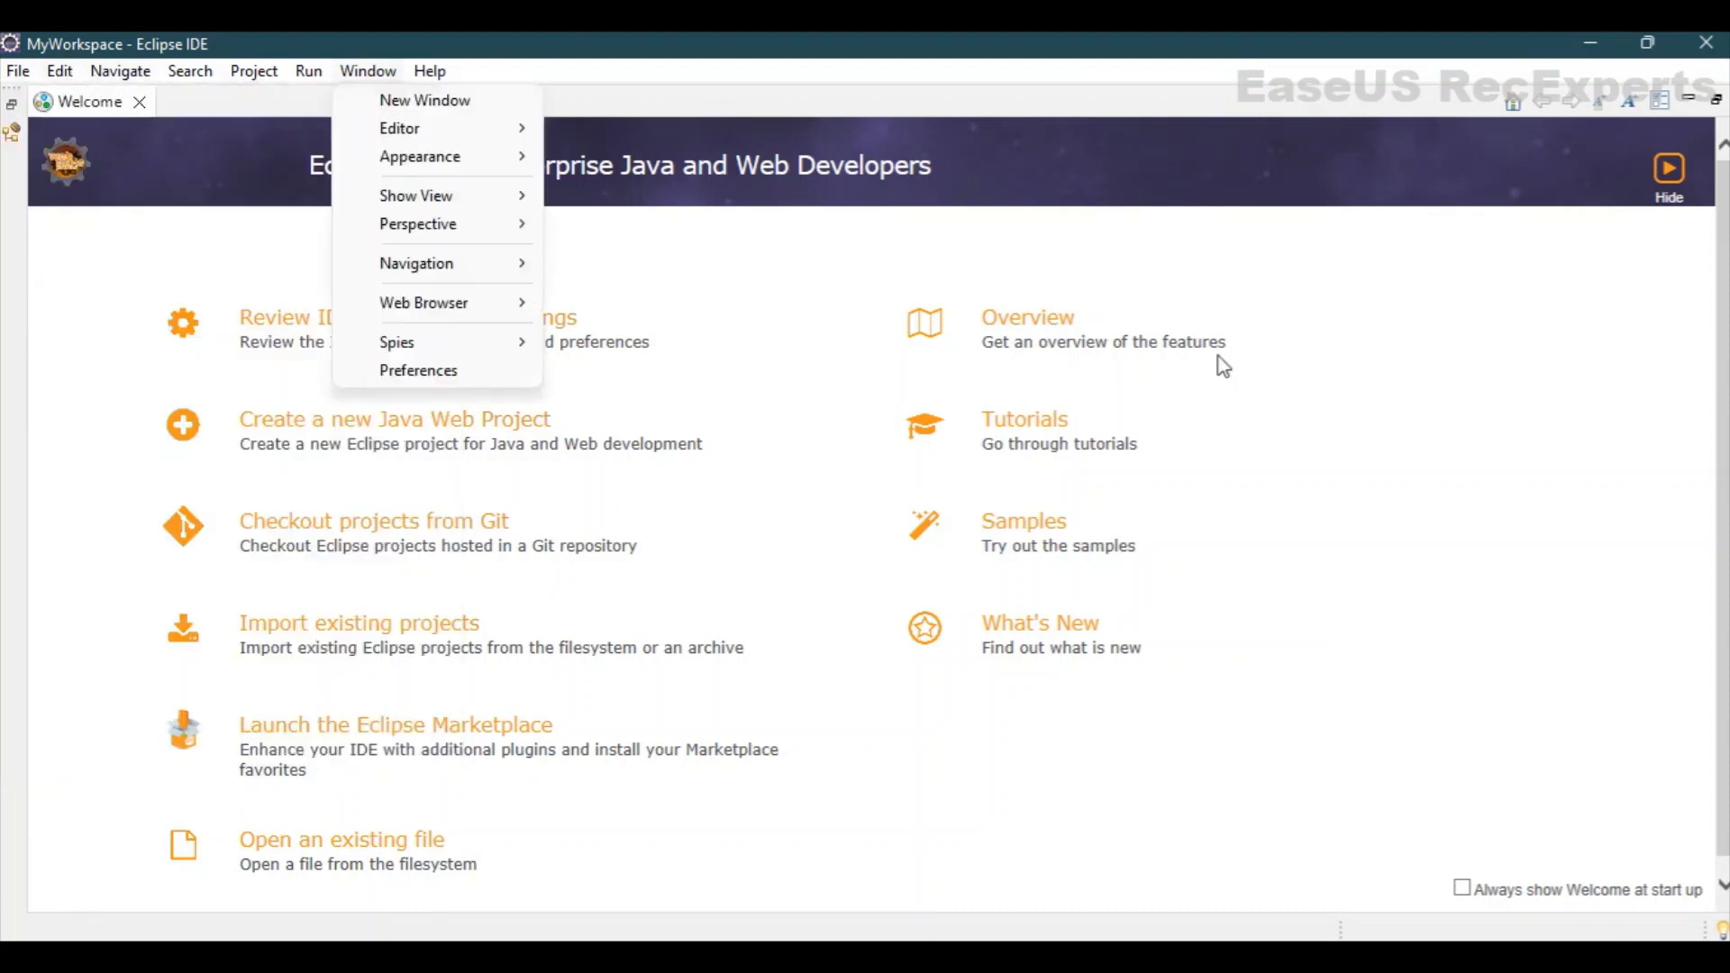
pyautogui.click(1540, 581)
pyautogui.click(1046, 494)
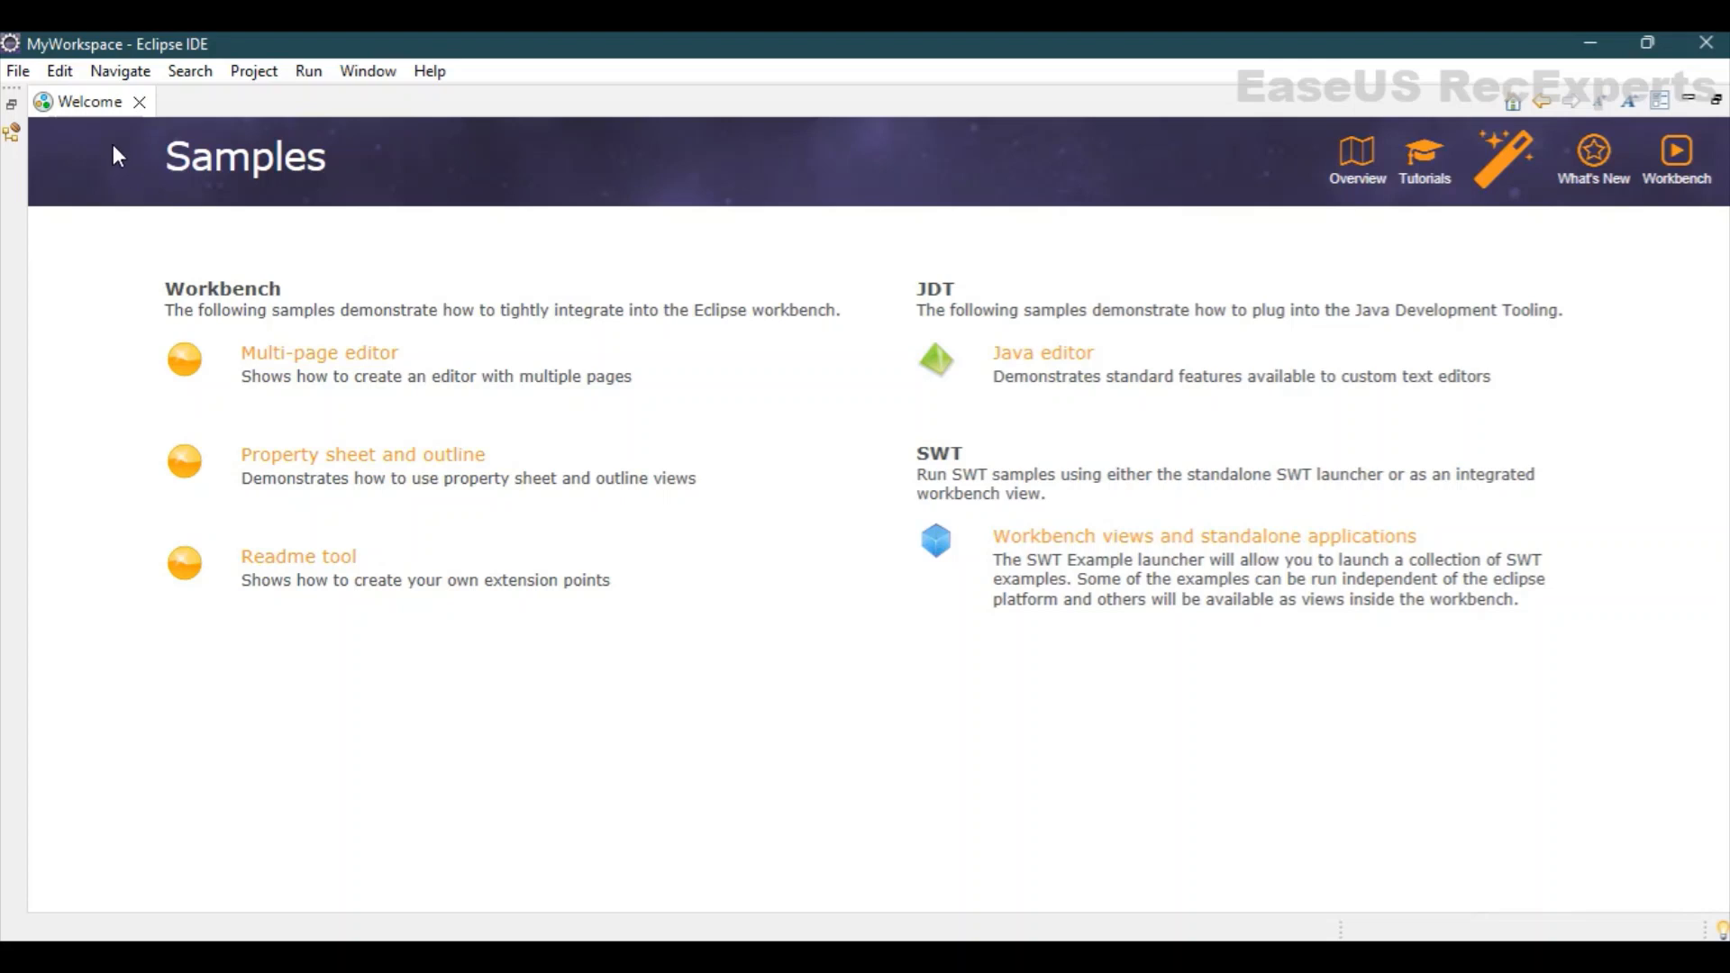
pyautogui.click(138, 102)
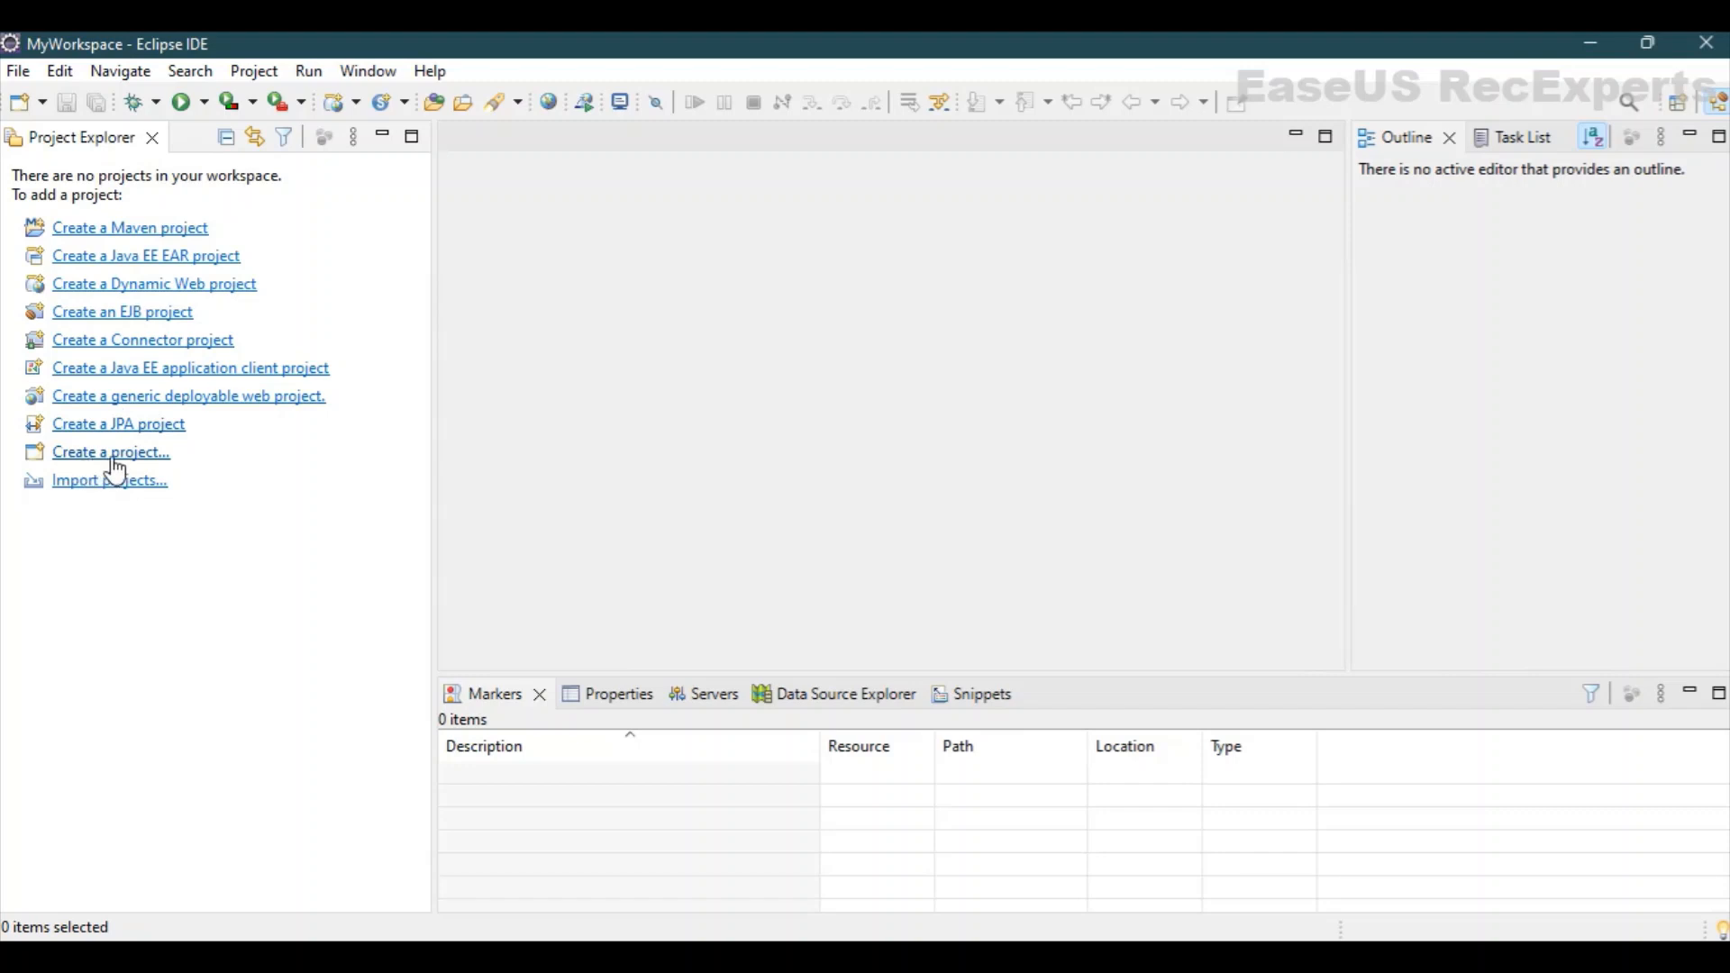
# Step: Start a new project with the Java Project wizard
pyautogui.click(9, 77)
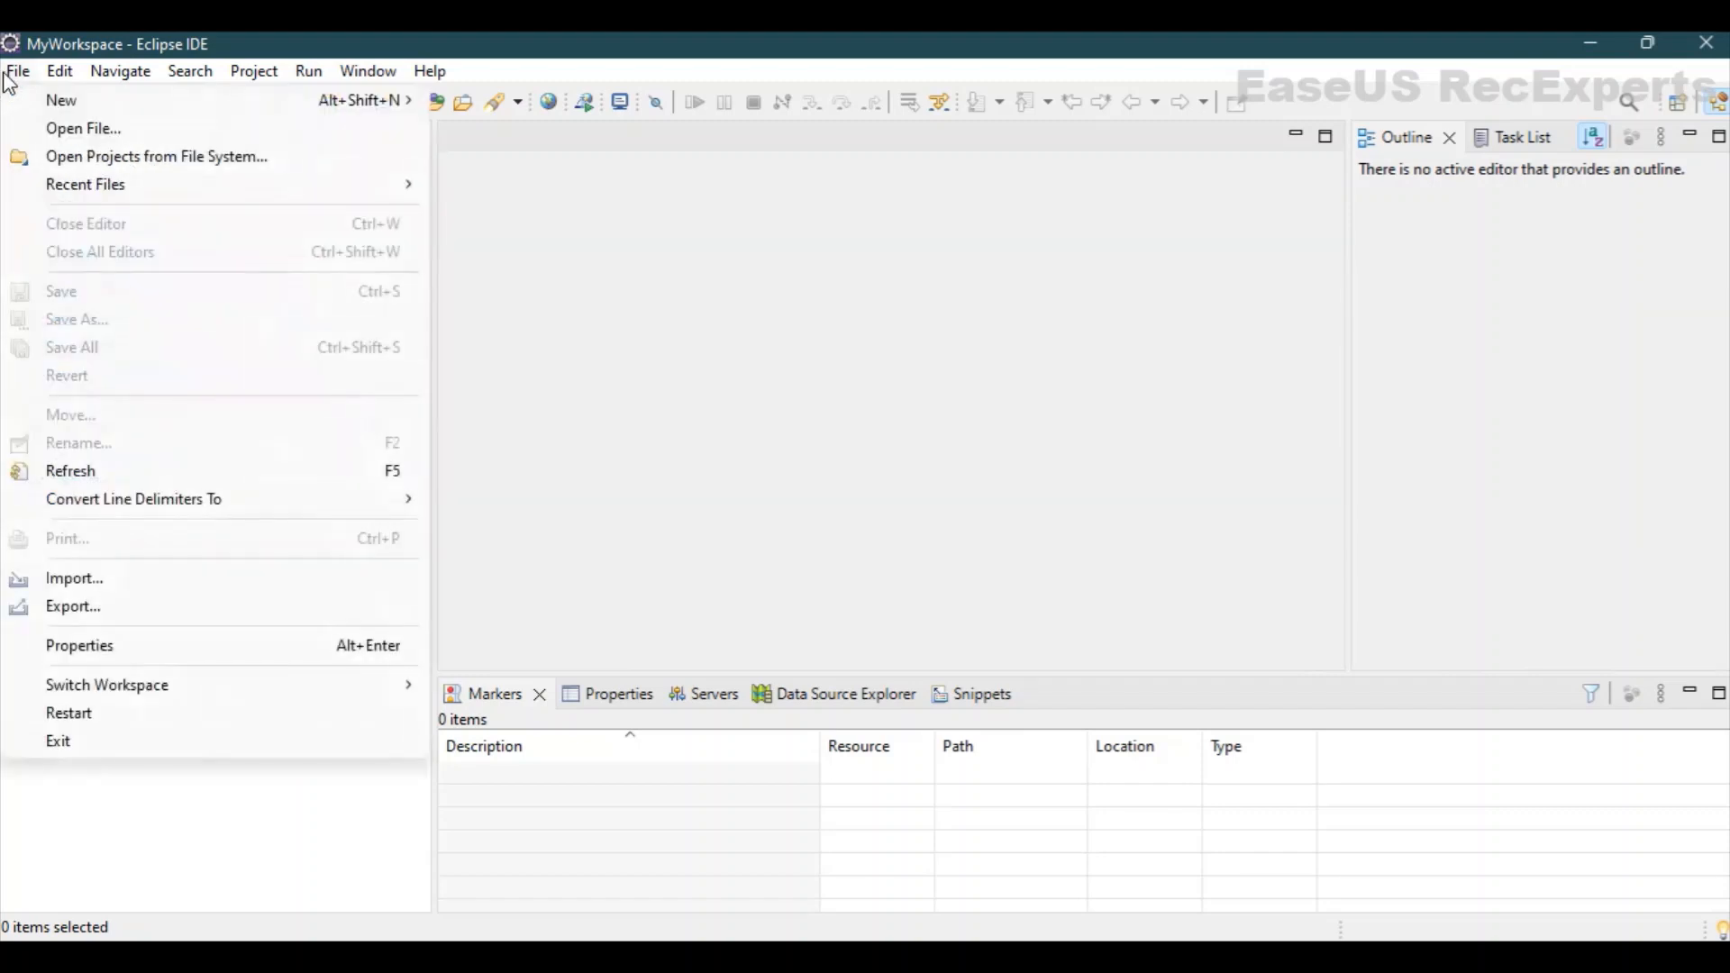
pyautogui.moveTo(54, 101)
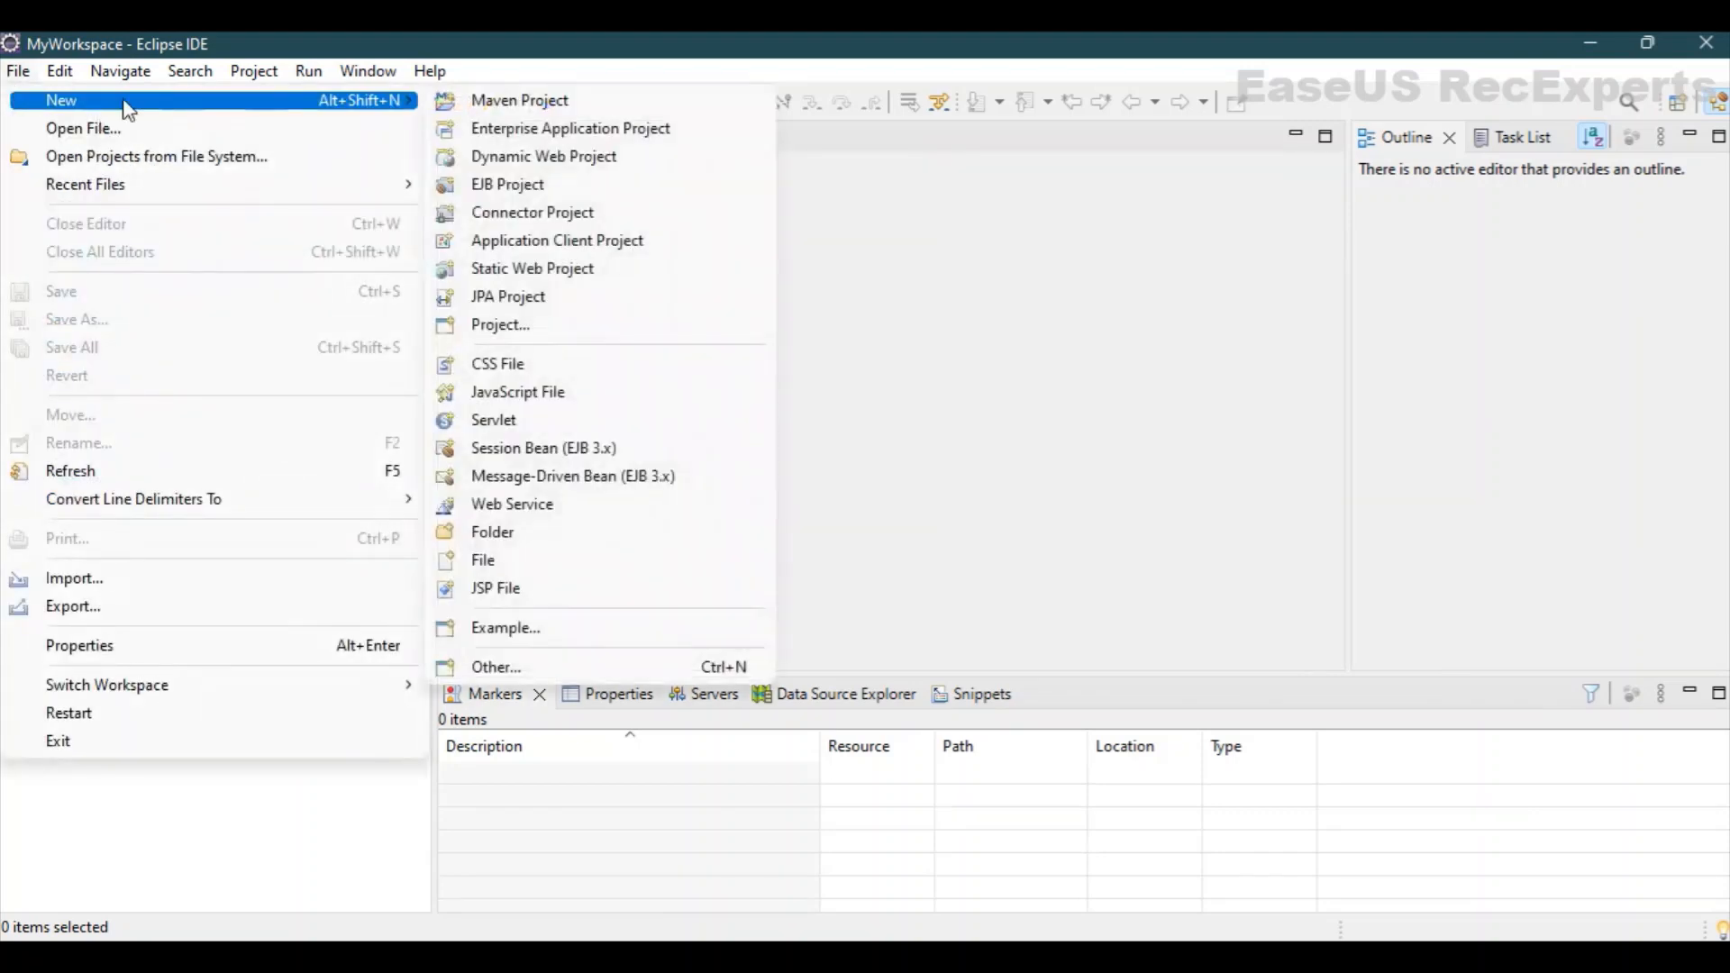
pyautogui.click(521, 326)
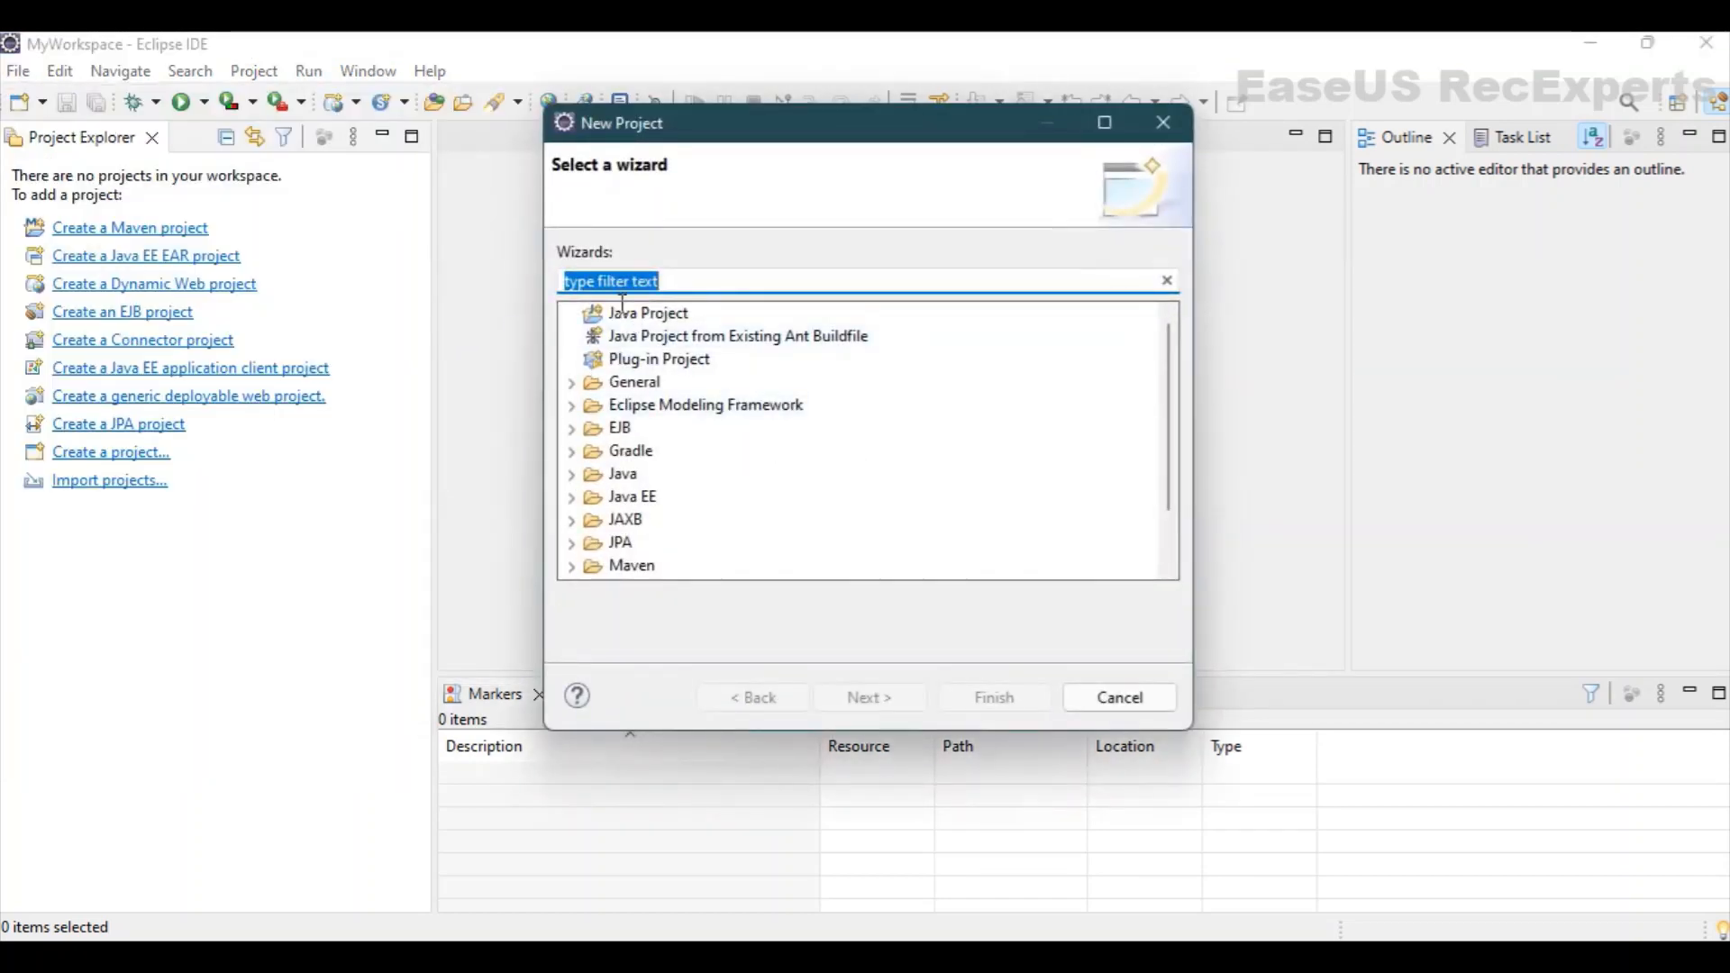
pyautogui.click(644, 313)
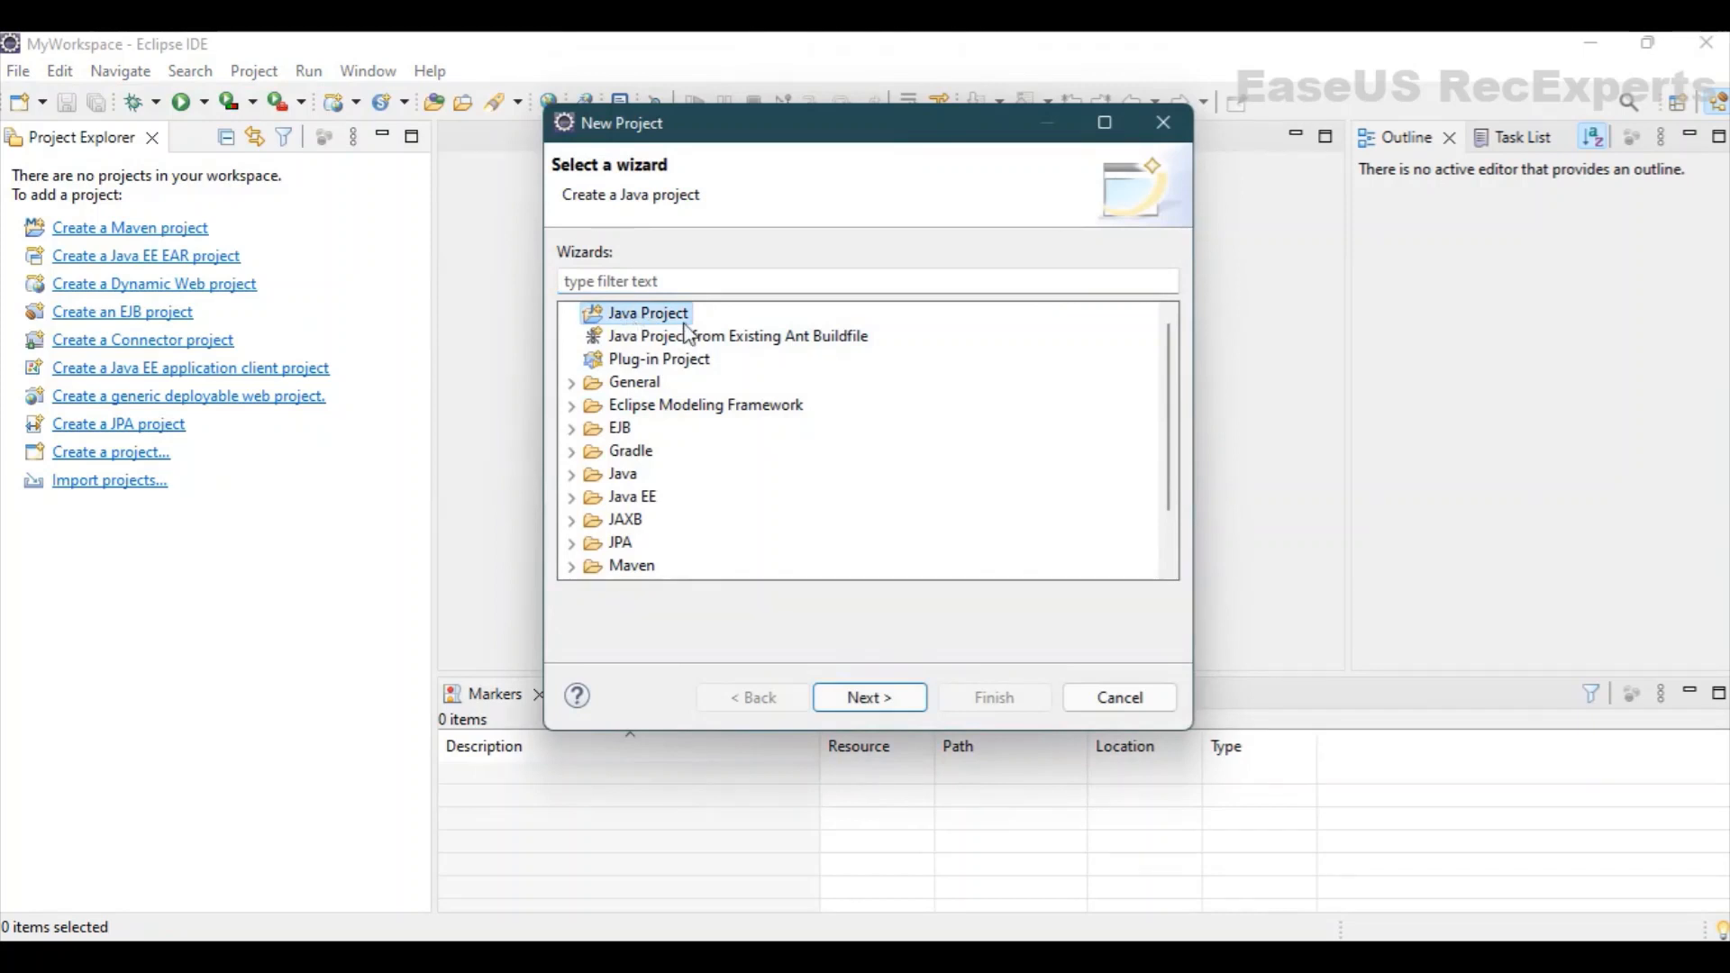
pyautogui.click(886, 709)
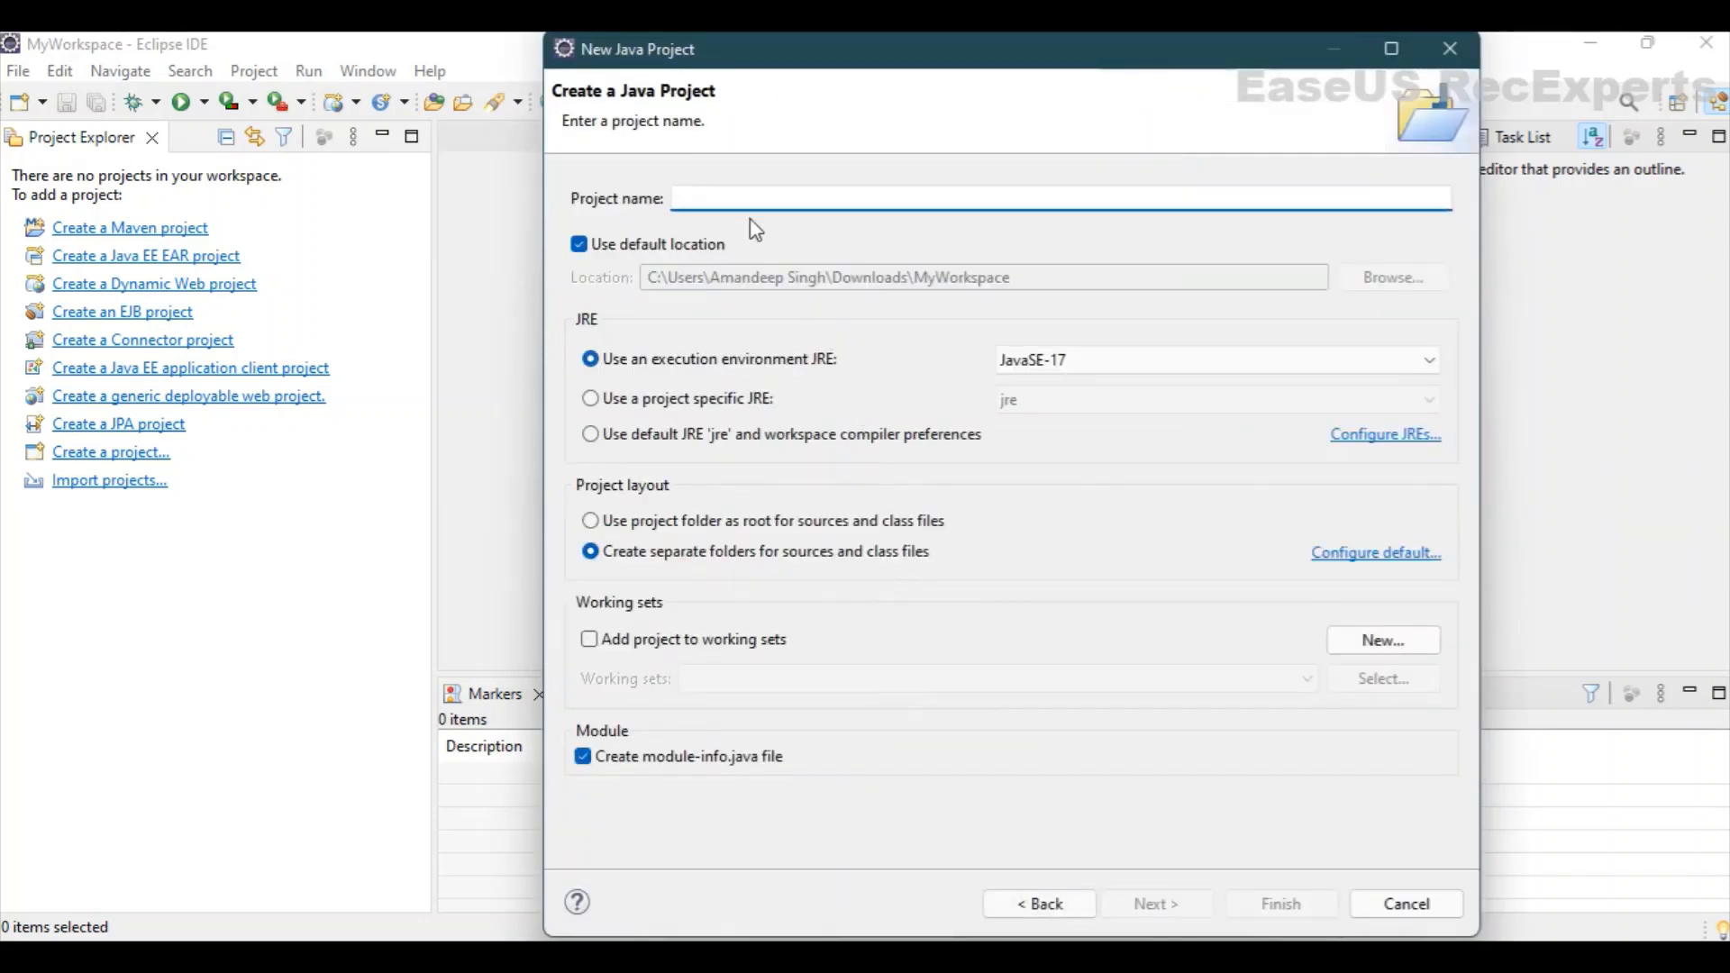
# Step: Name the Java project MyFirstProject, disable creation of the module-info.java file, and continue to the Java build settings
pyautogui.write('M')
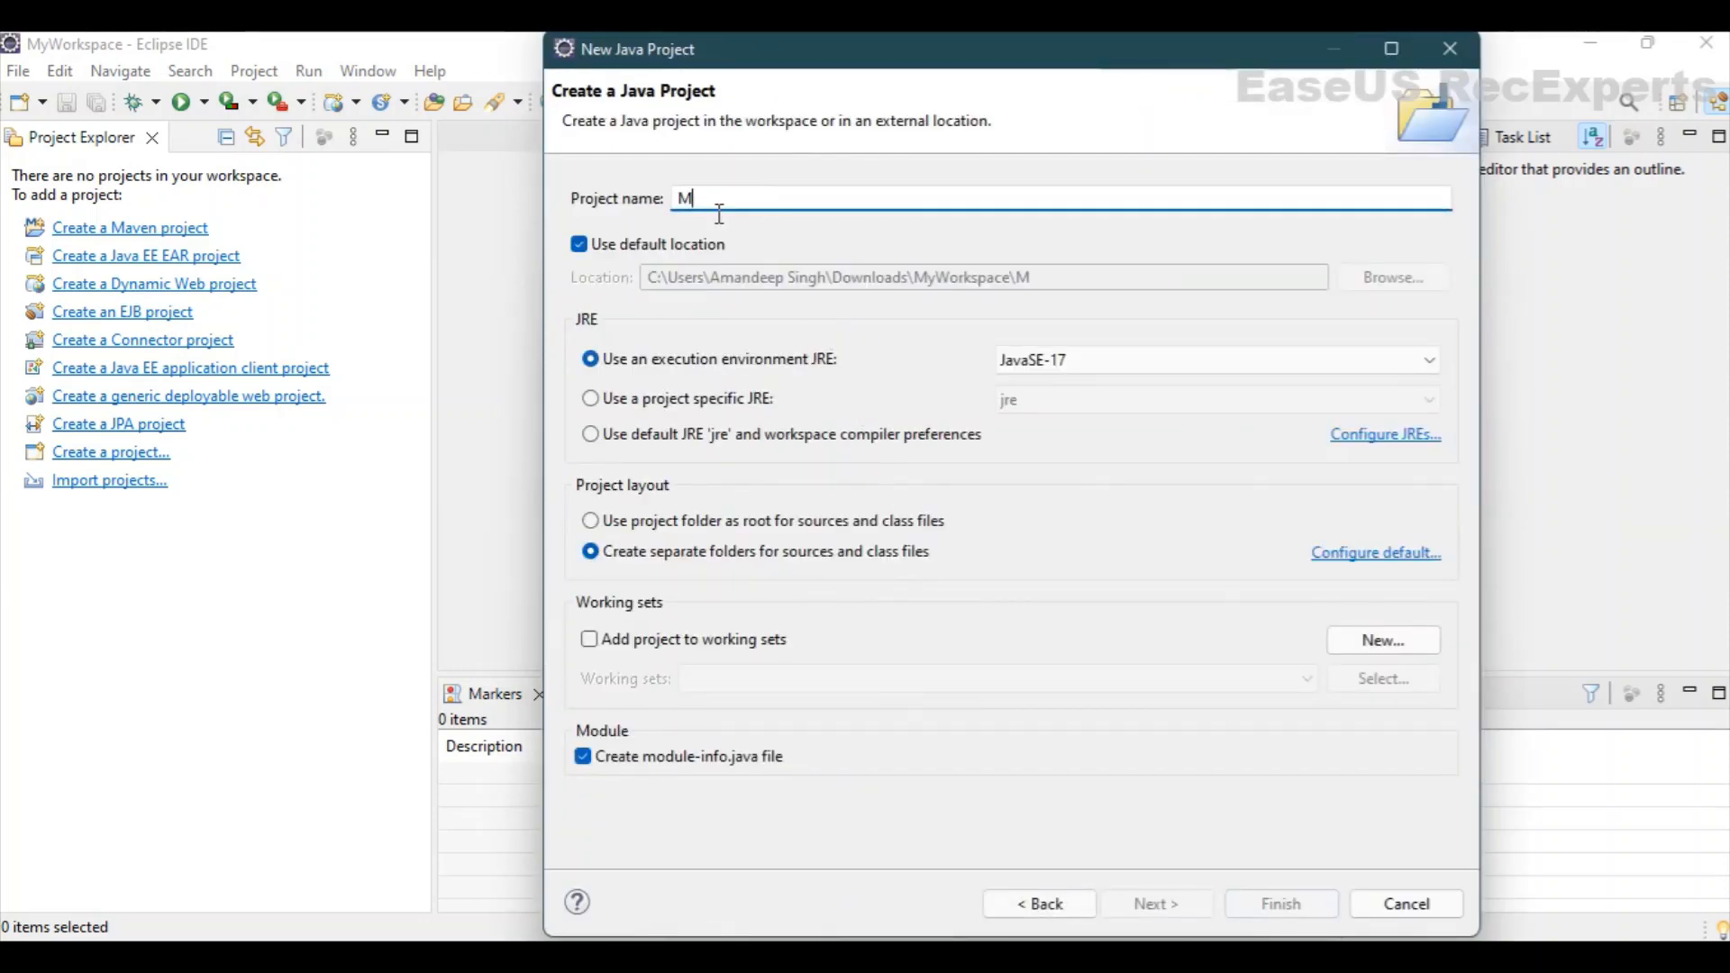
pyautogui.write('yF')
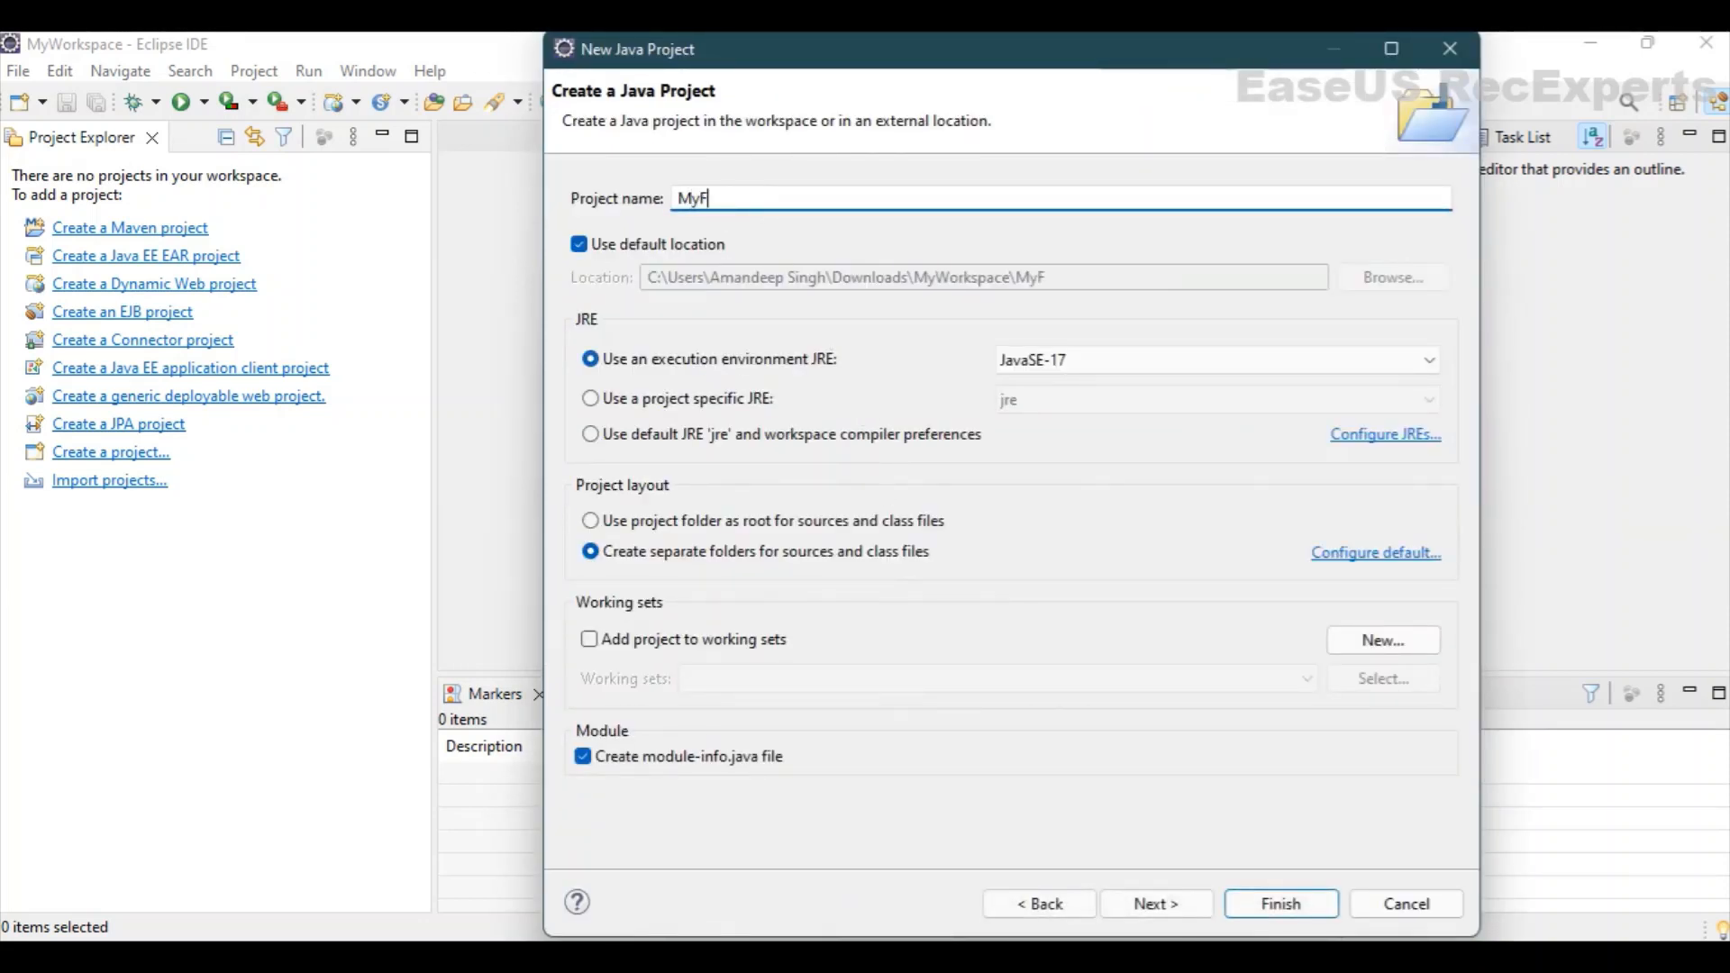
pyautogui.write('irstProject')
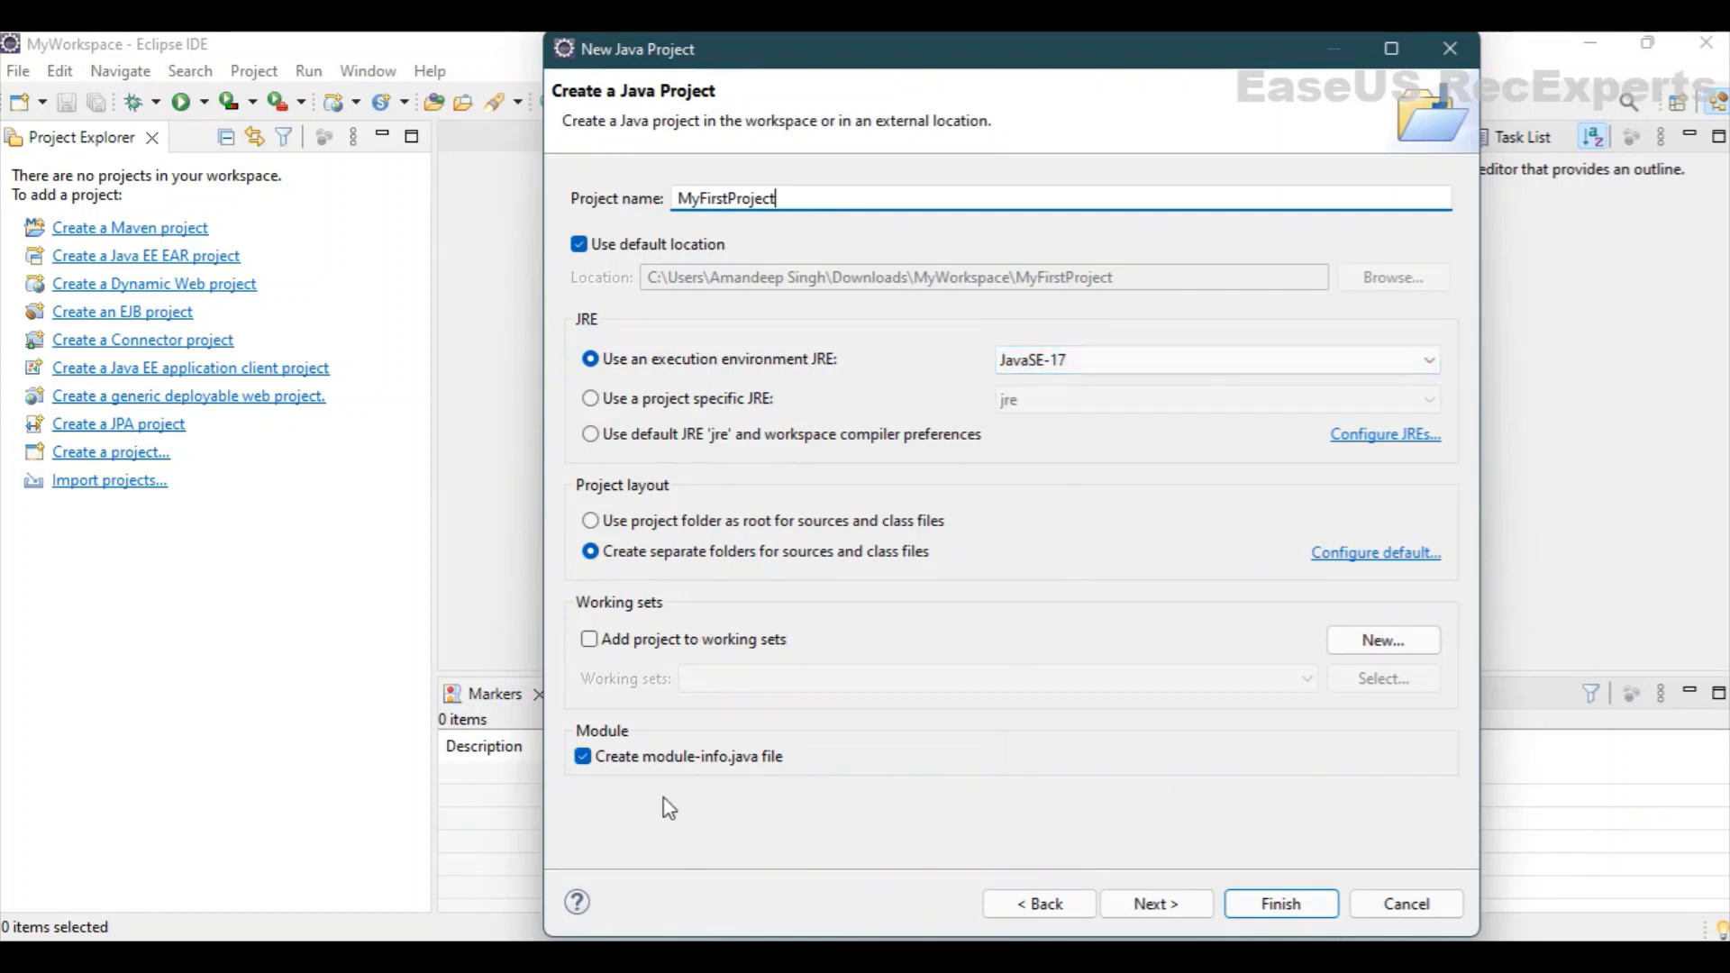
pyautogui.click(586, 762)
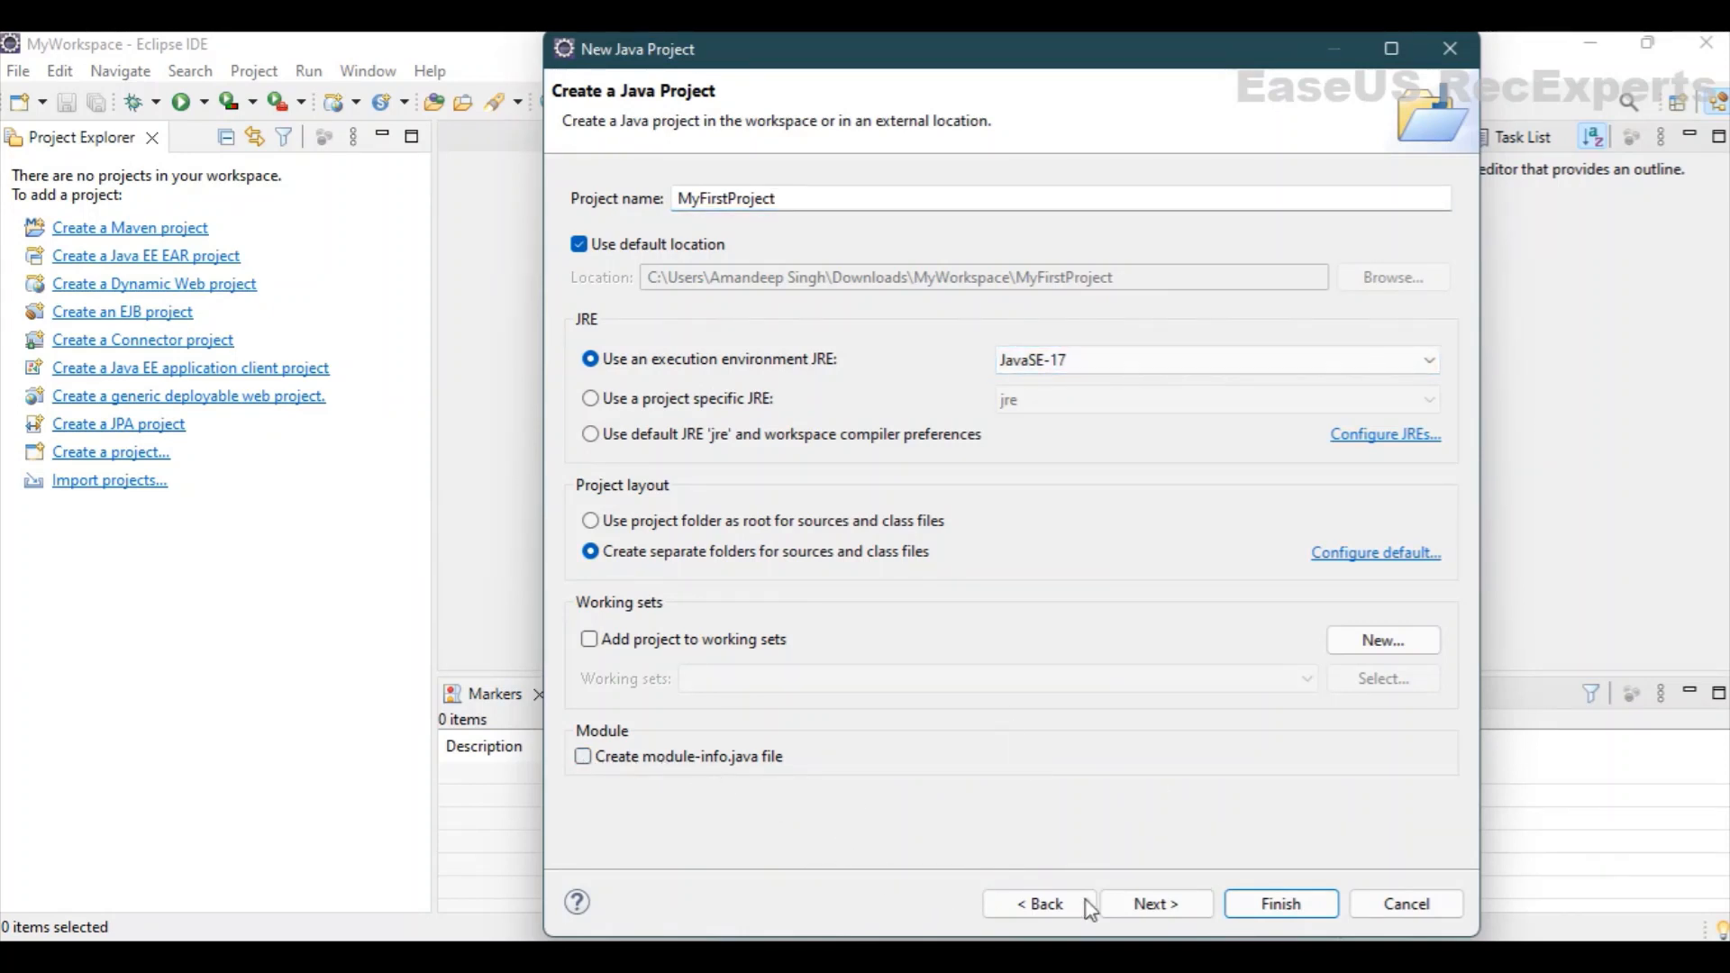
pyautogui.click(1158, 905)
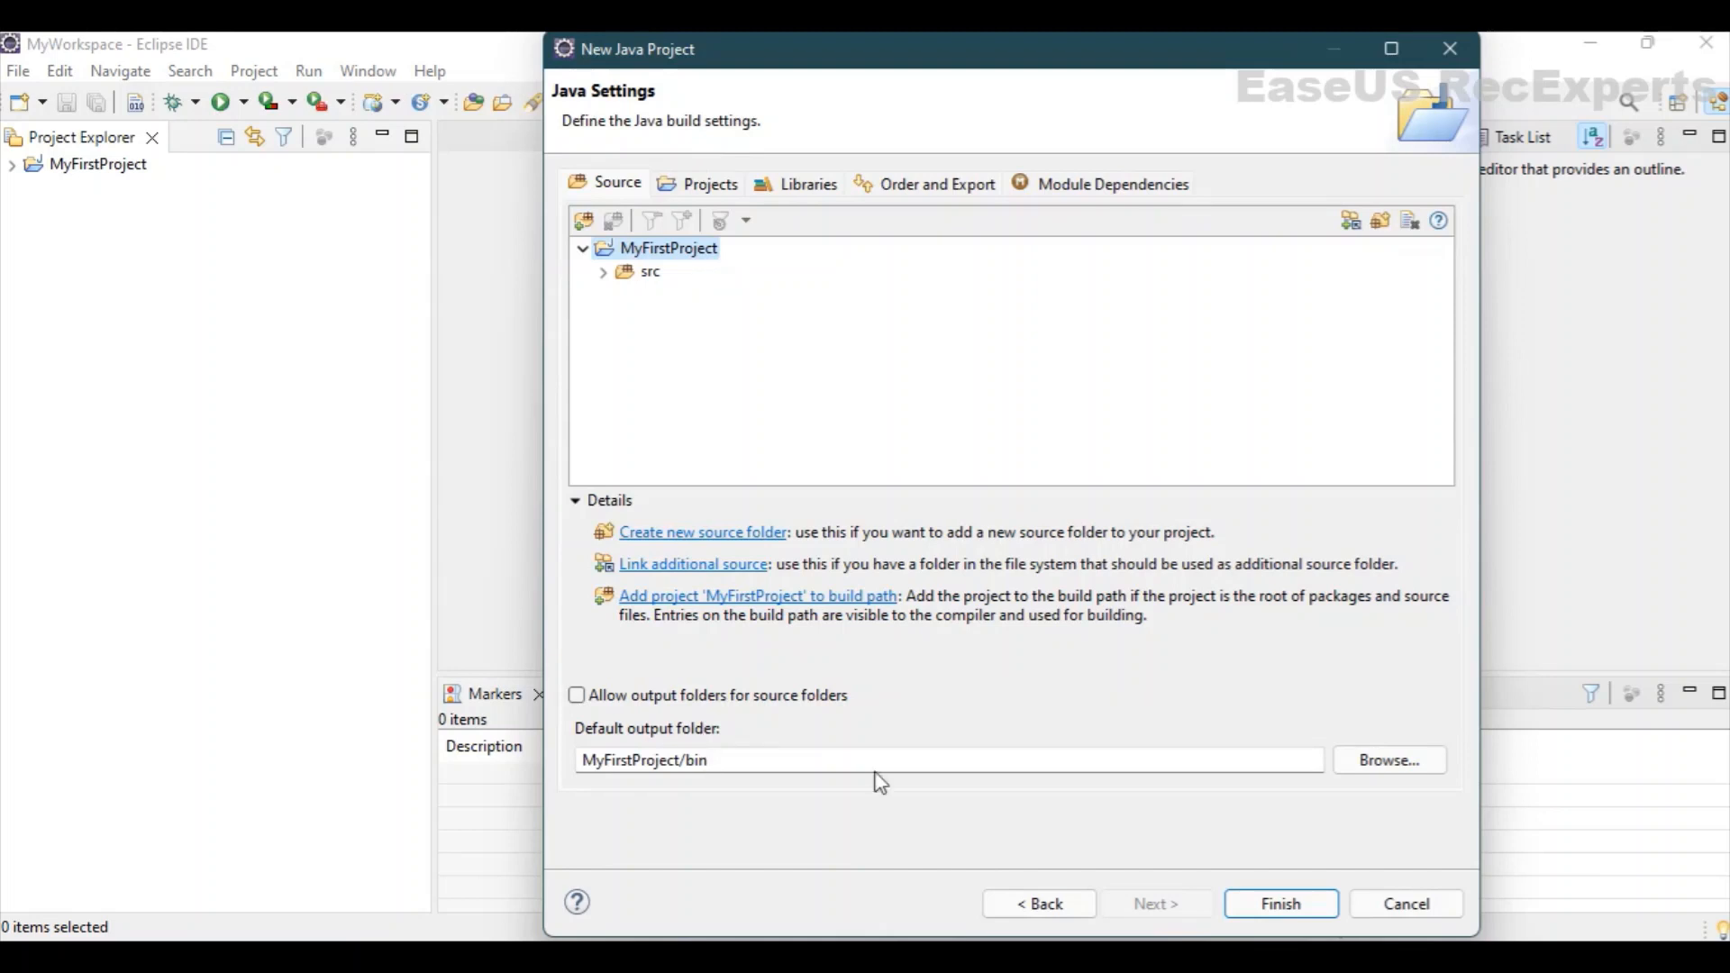
# Step: Finish creating the project with the default build settings and open the Java perspective
pyautogui.click(1312, 914)
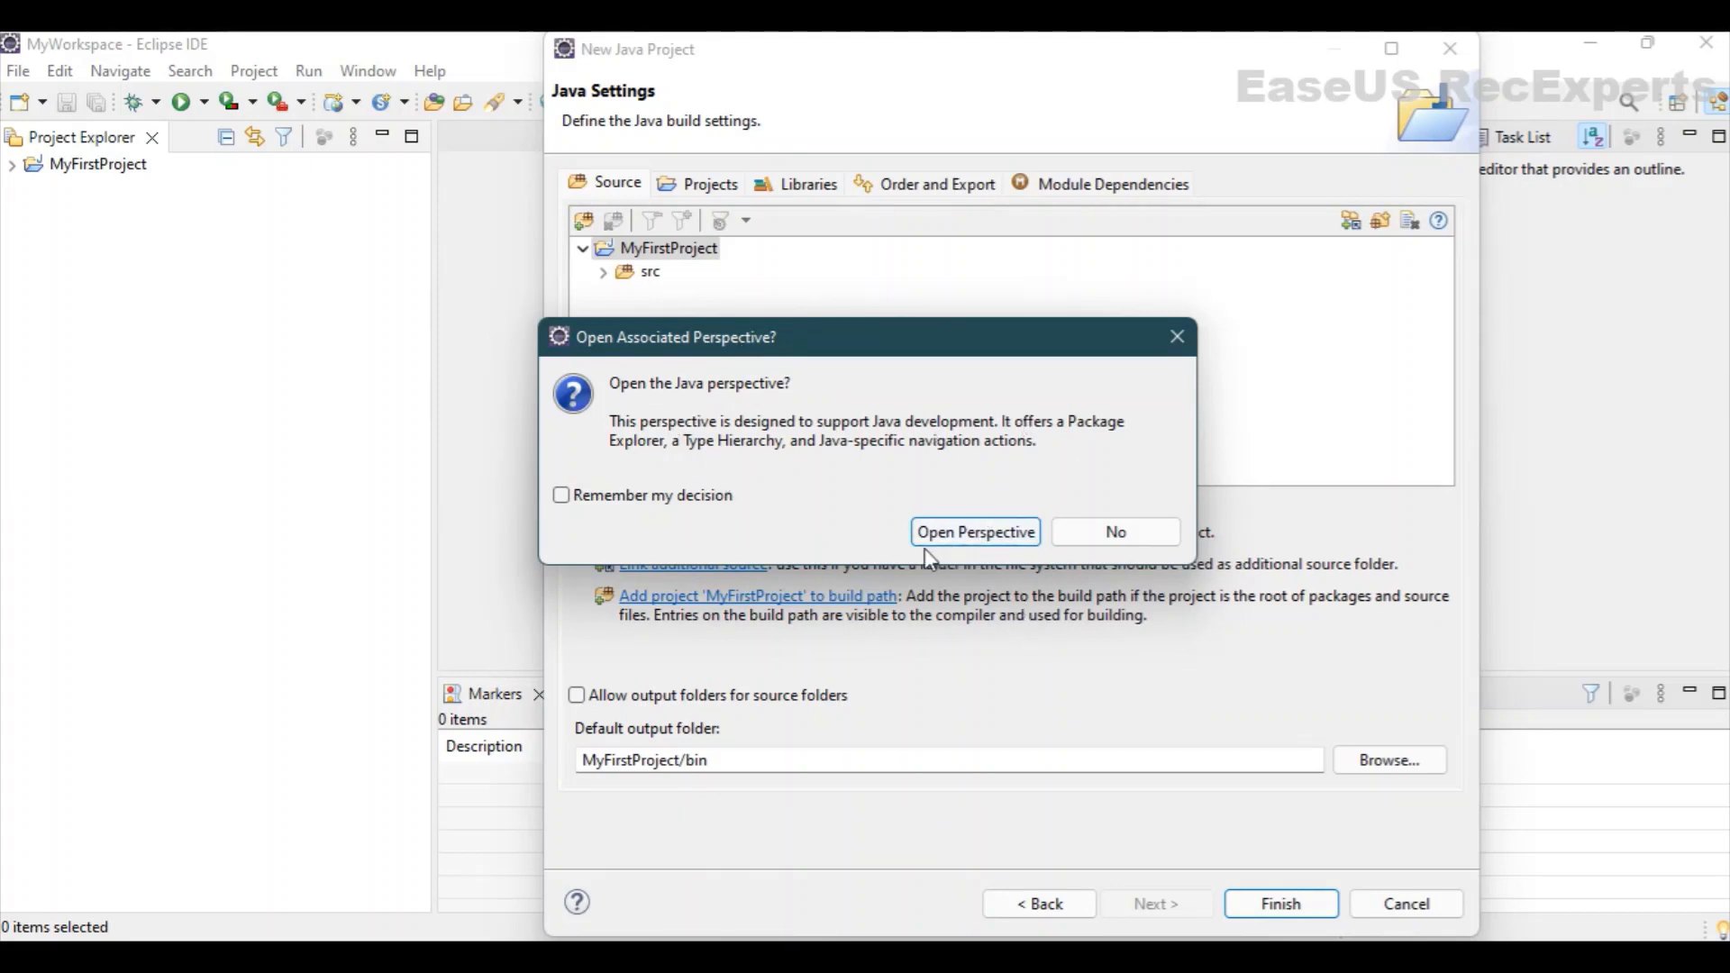
pyautogui.click(977, 537)
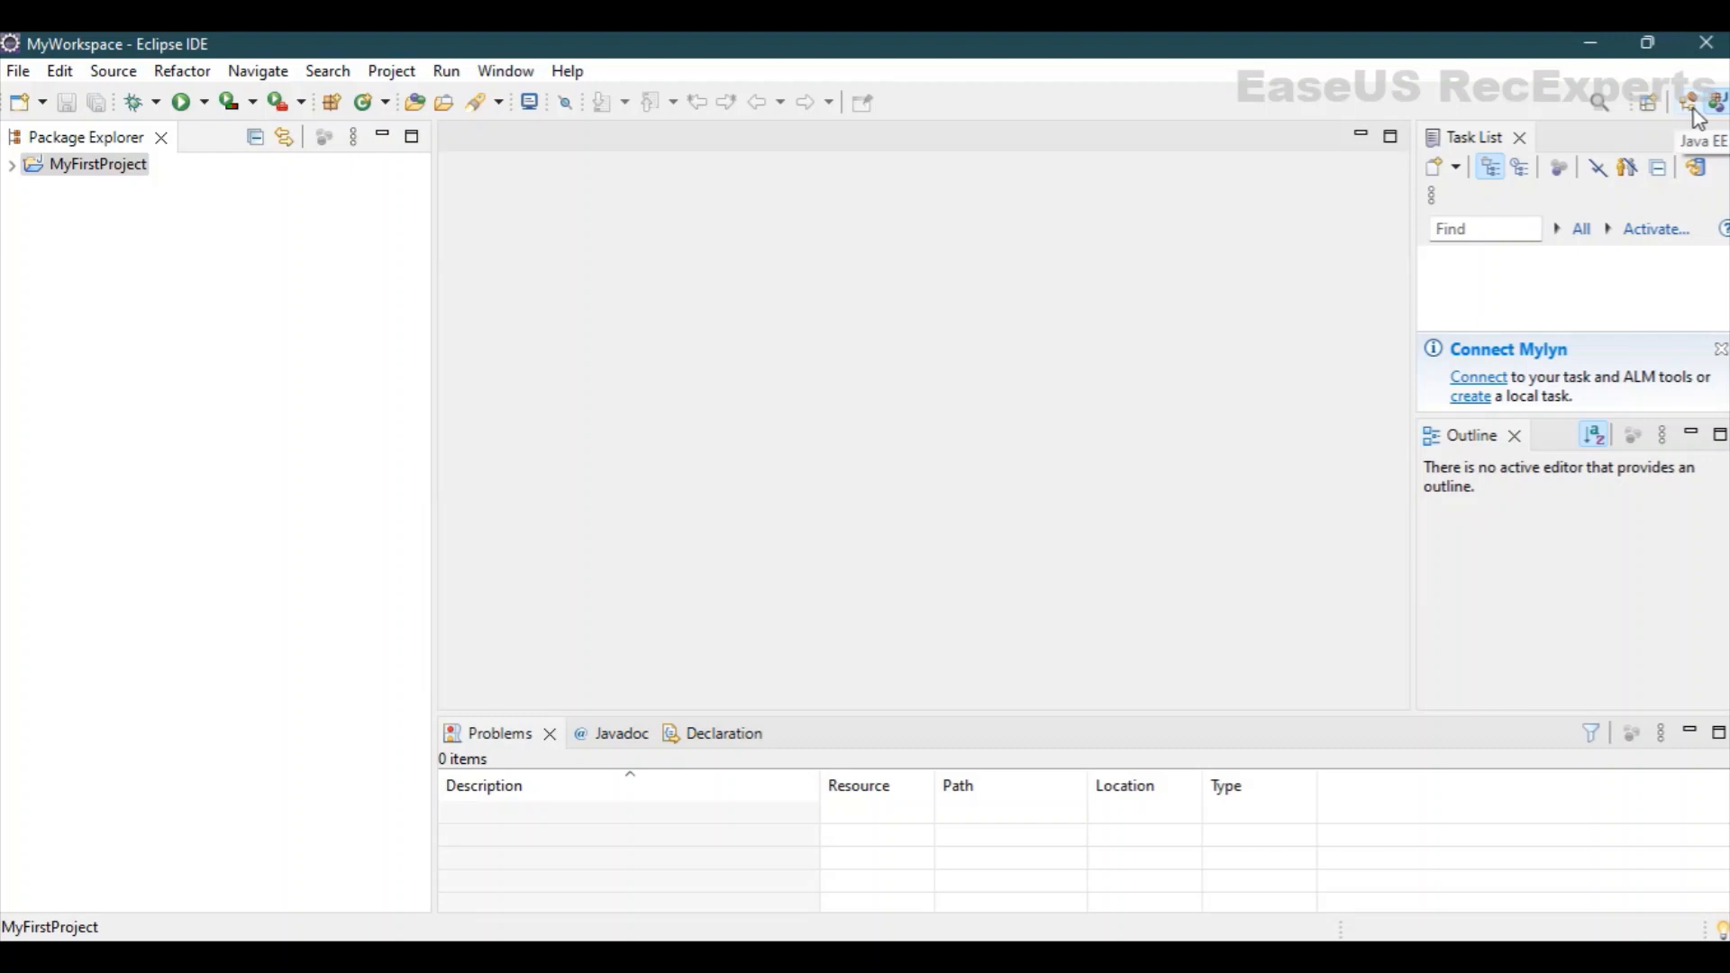
pyautogui.click(1677, 831)
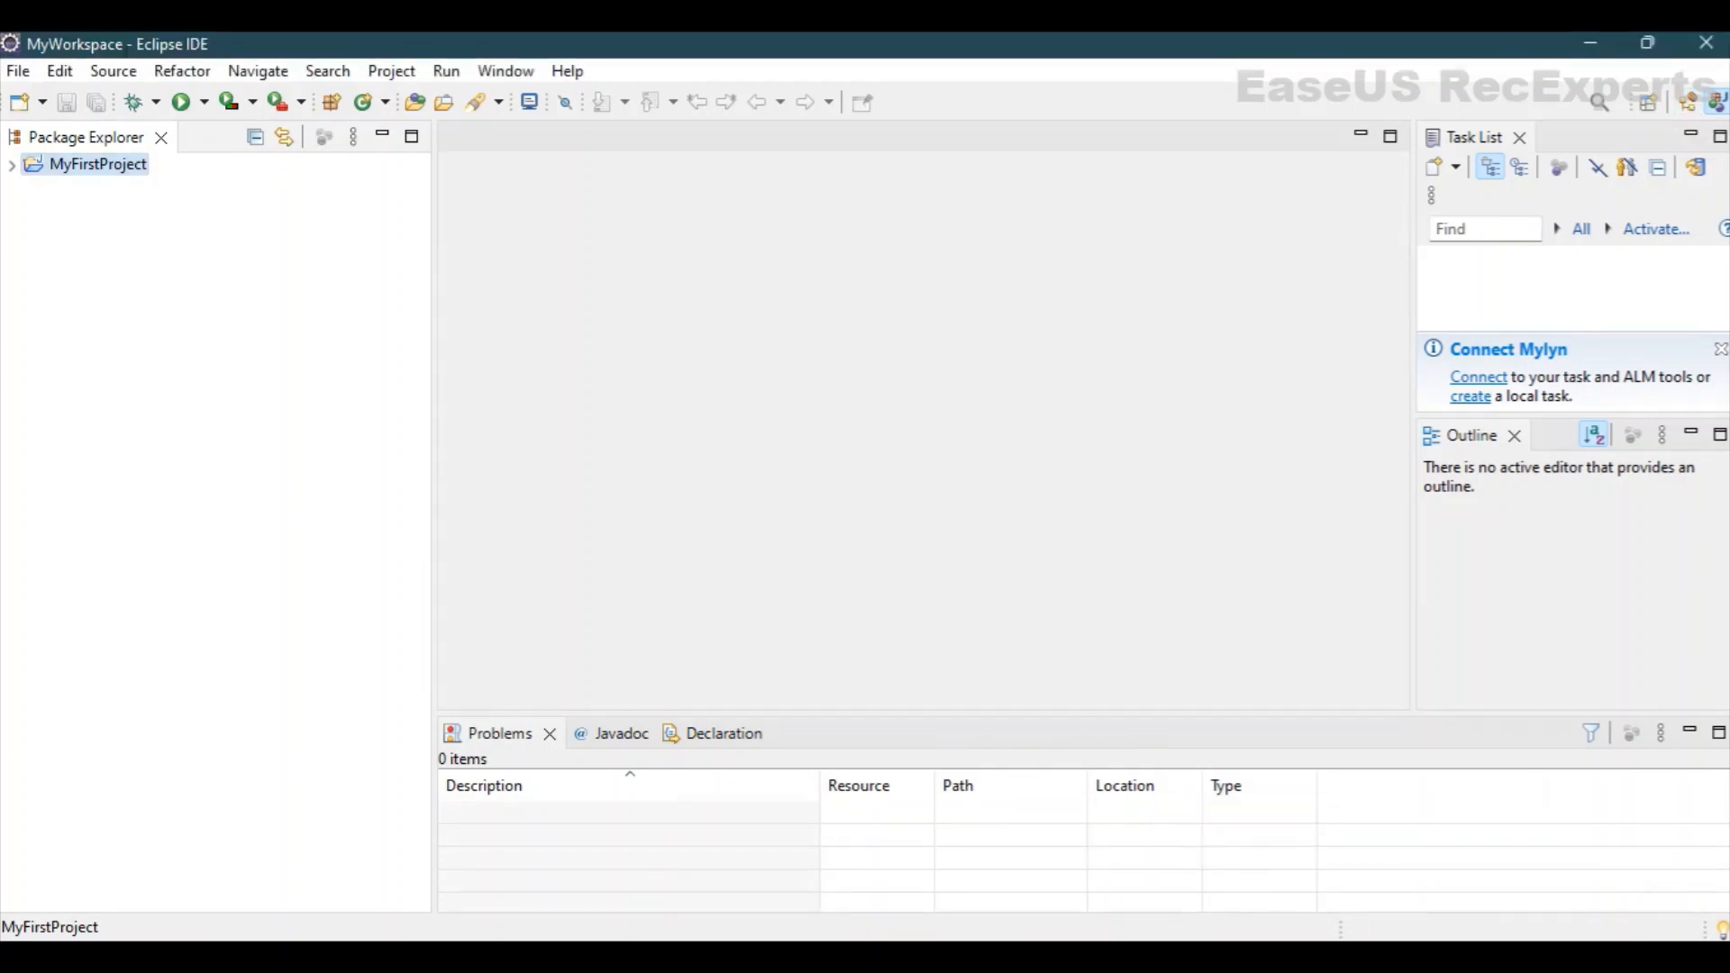